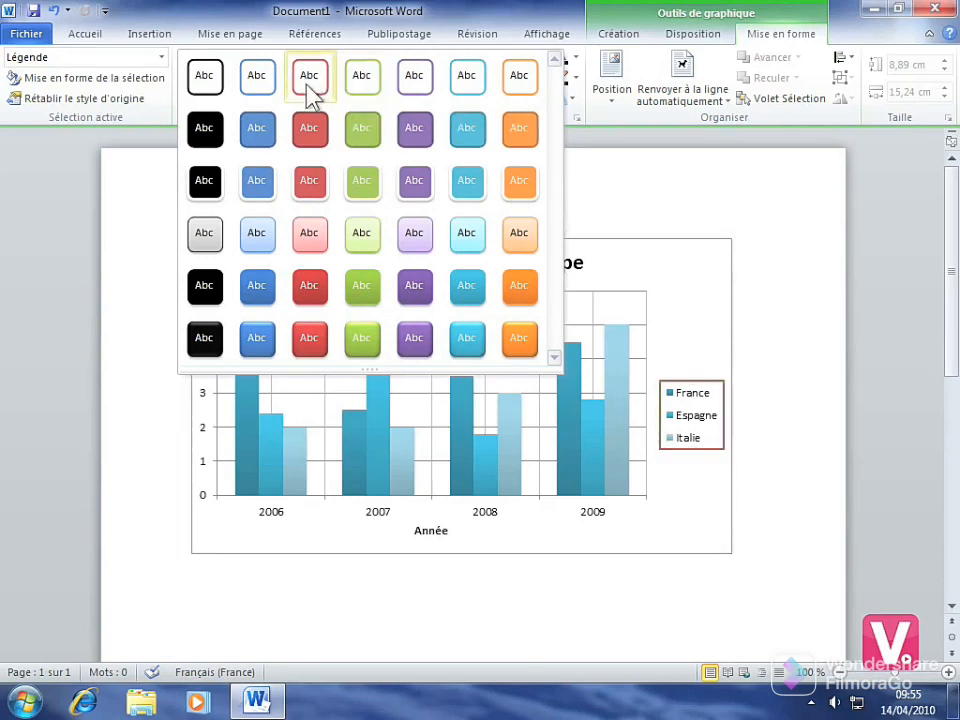
Step: Apply the style Contour couleur - Rouge, 2 accentué to the chart legend and set its text fill to standard light blue
click(314, 84)
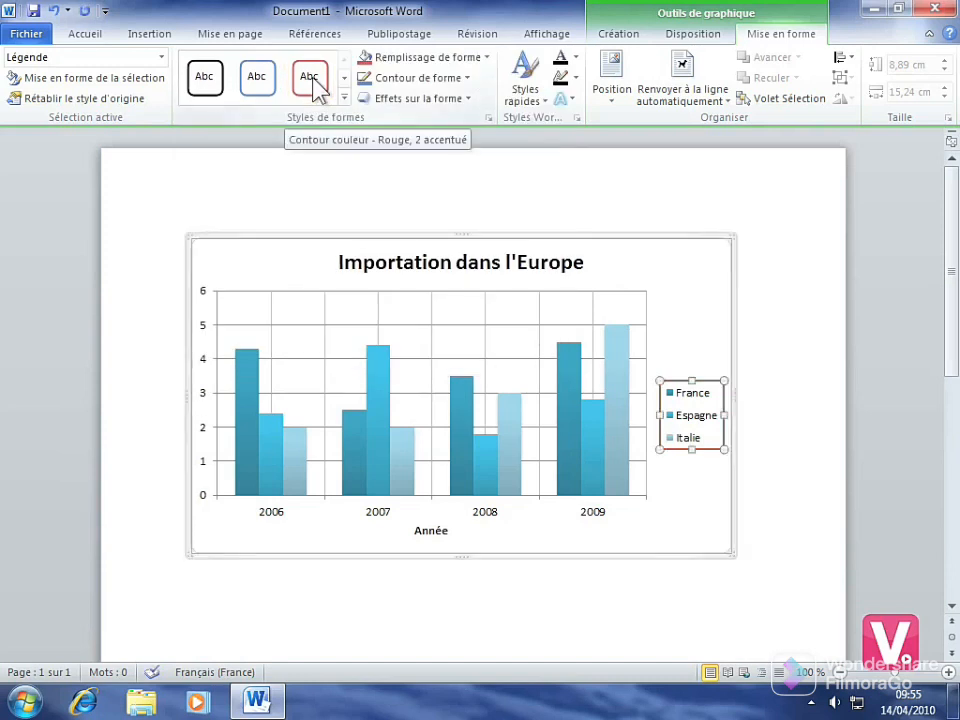
click(684, 357)
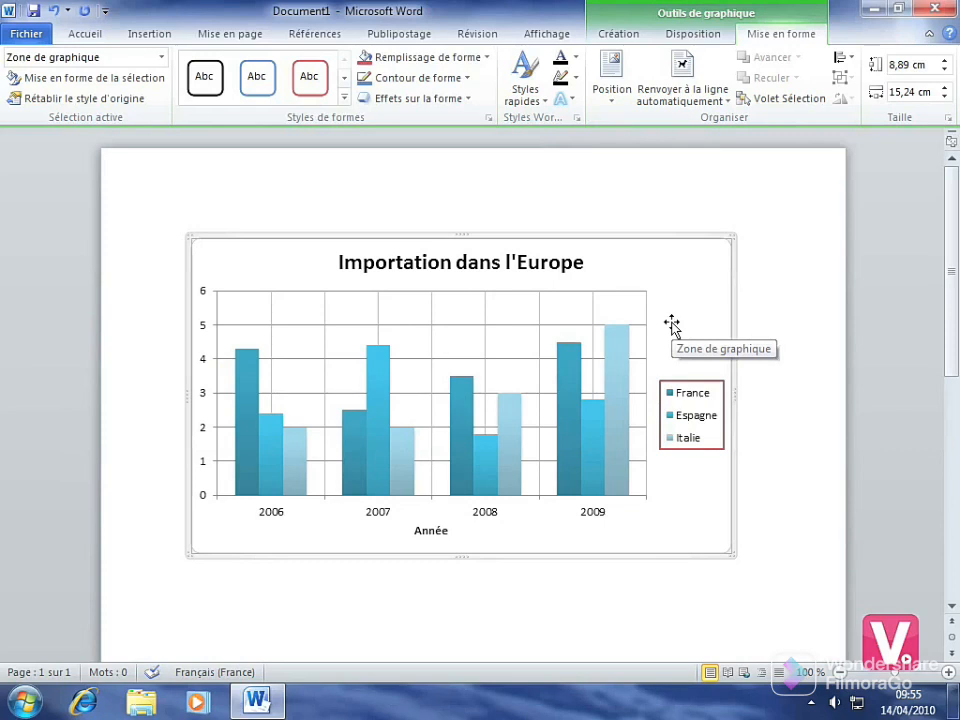
click(688, 411)
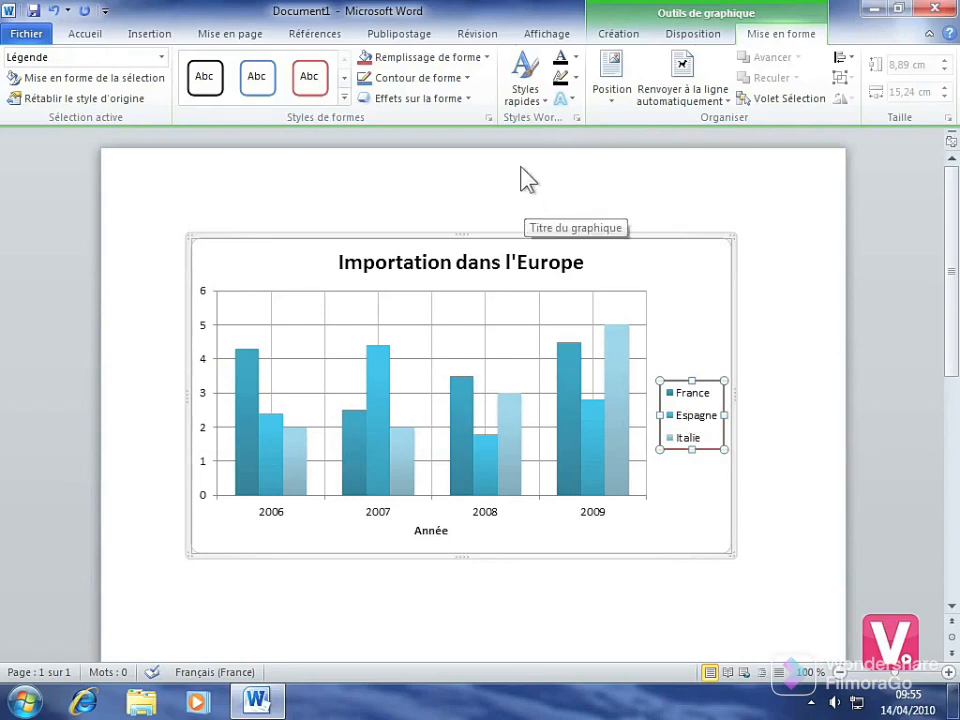
click(578, 62)
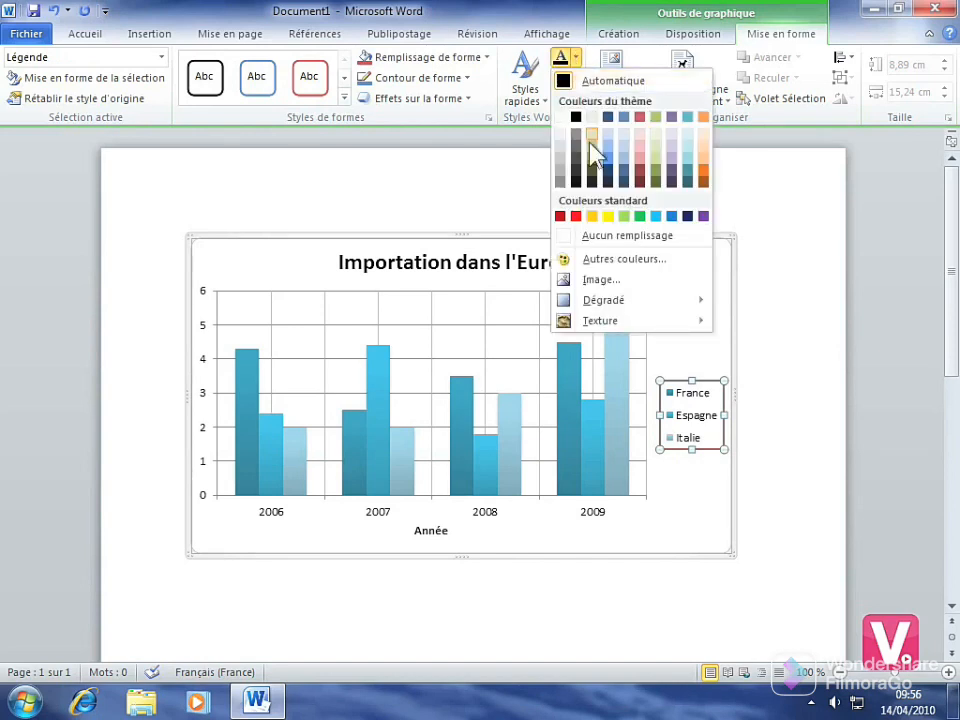
click(662, 218)
click(660, 231)
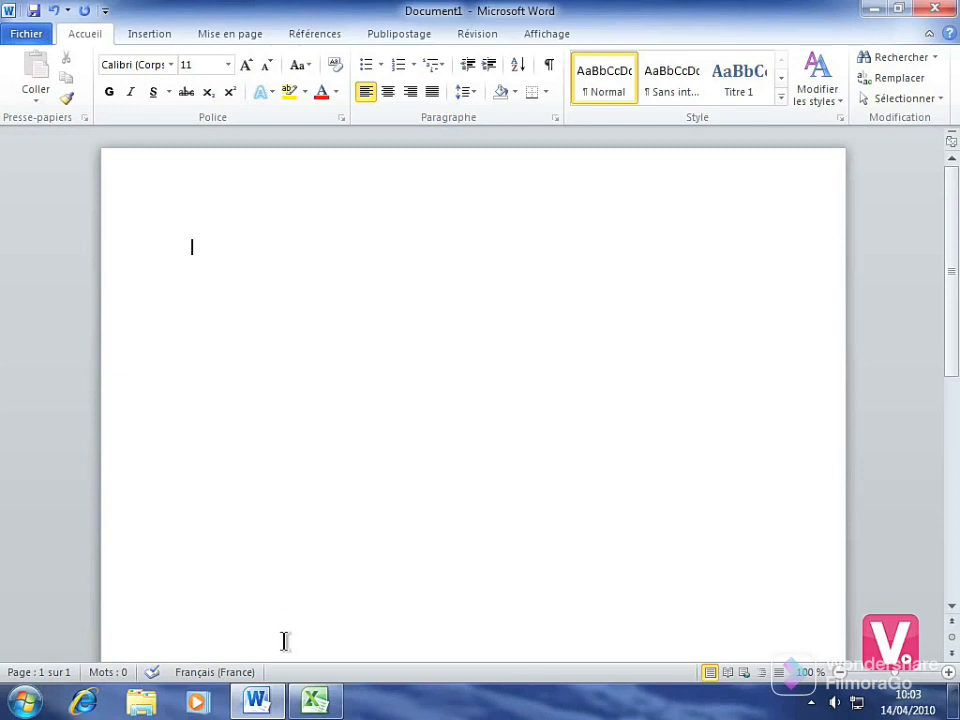
Step: Copy the column chart from the Excel workbook Graphique and paste it into the blank Word document
click(315, 703)
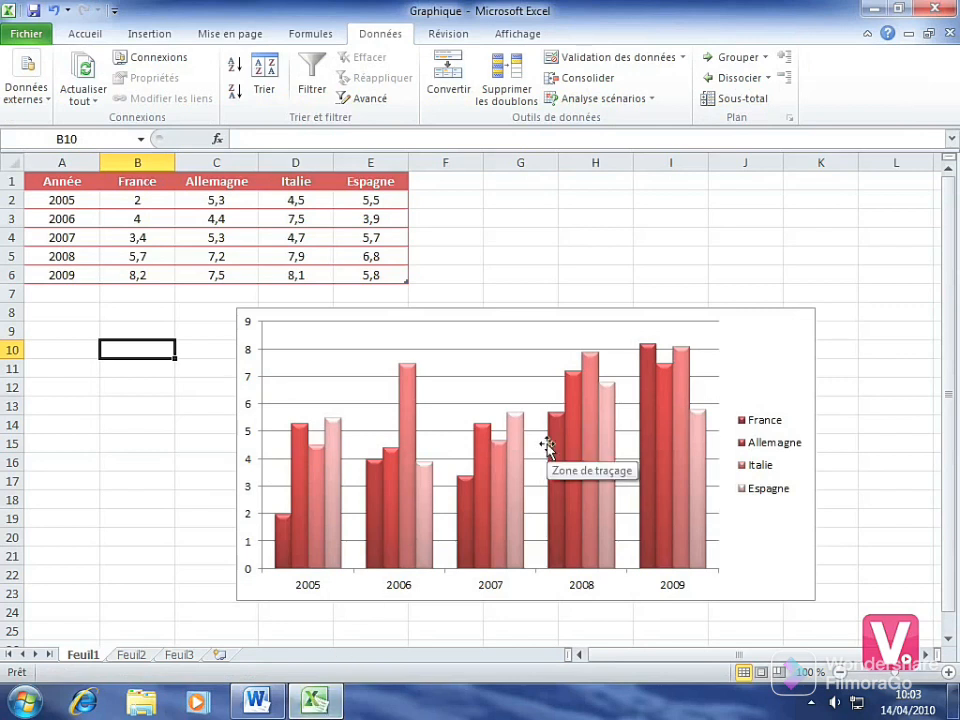
click(748, 318)
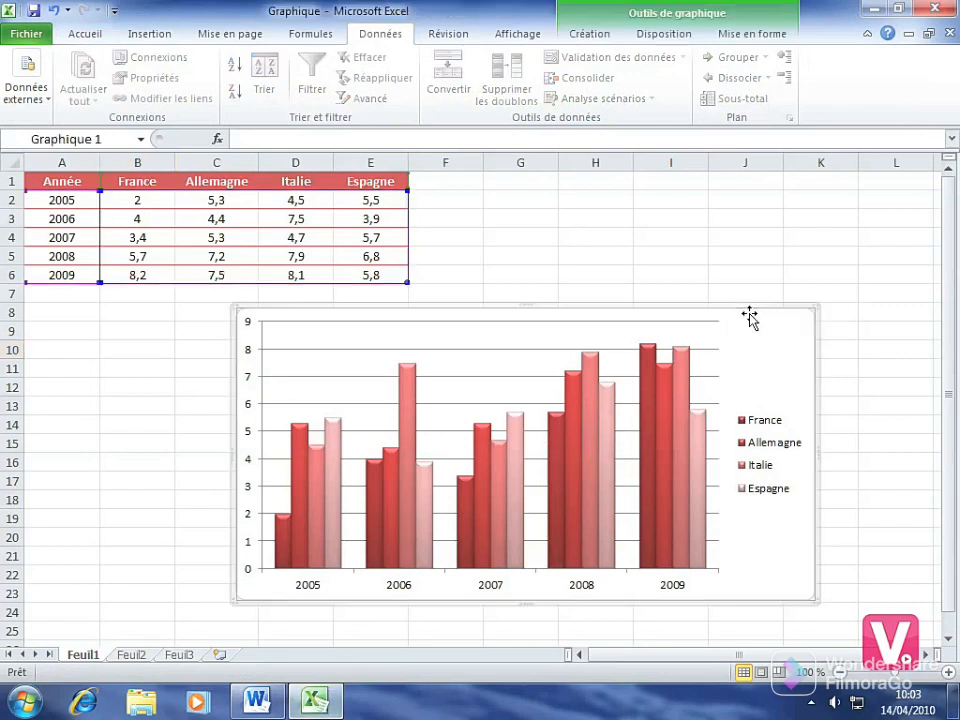
right_click(746, 317)
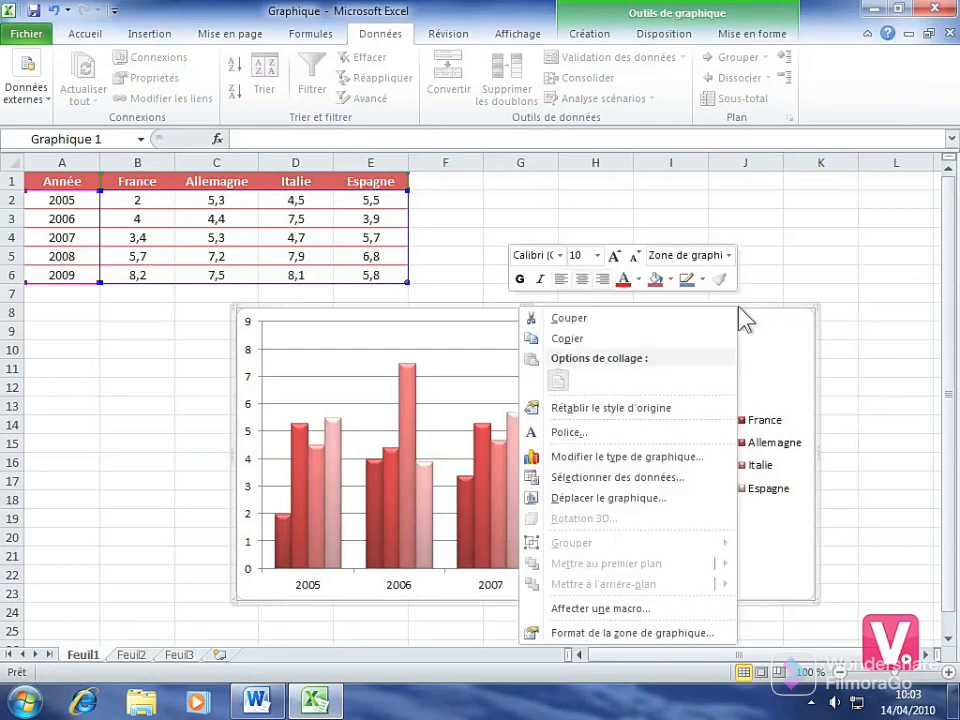
click(565, 339)
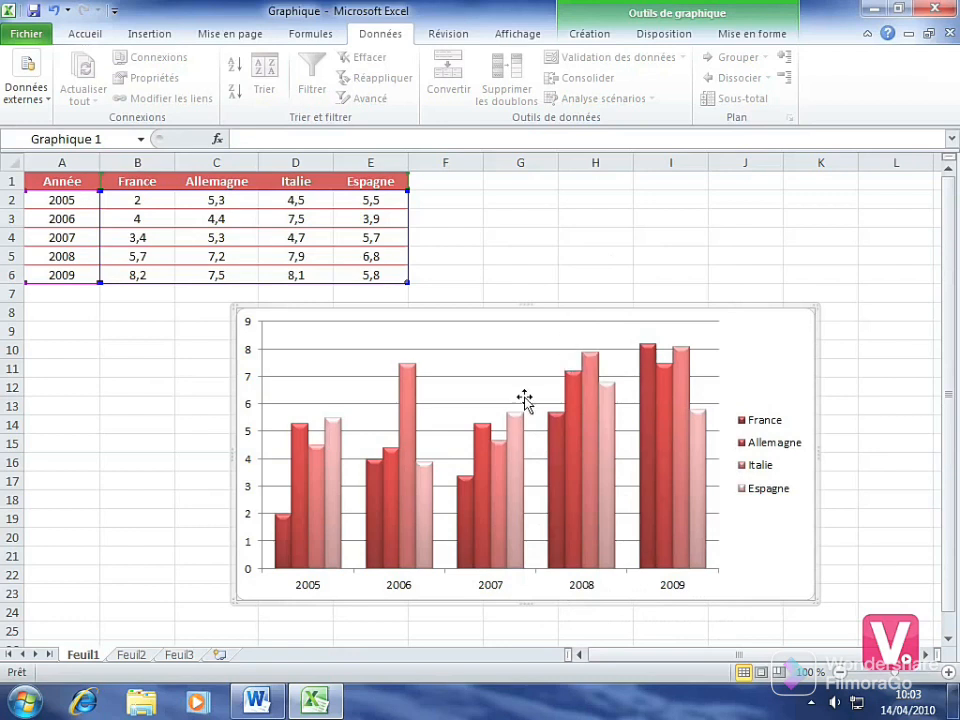
click(256, 703)
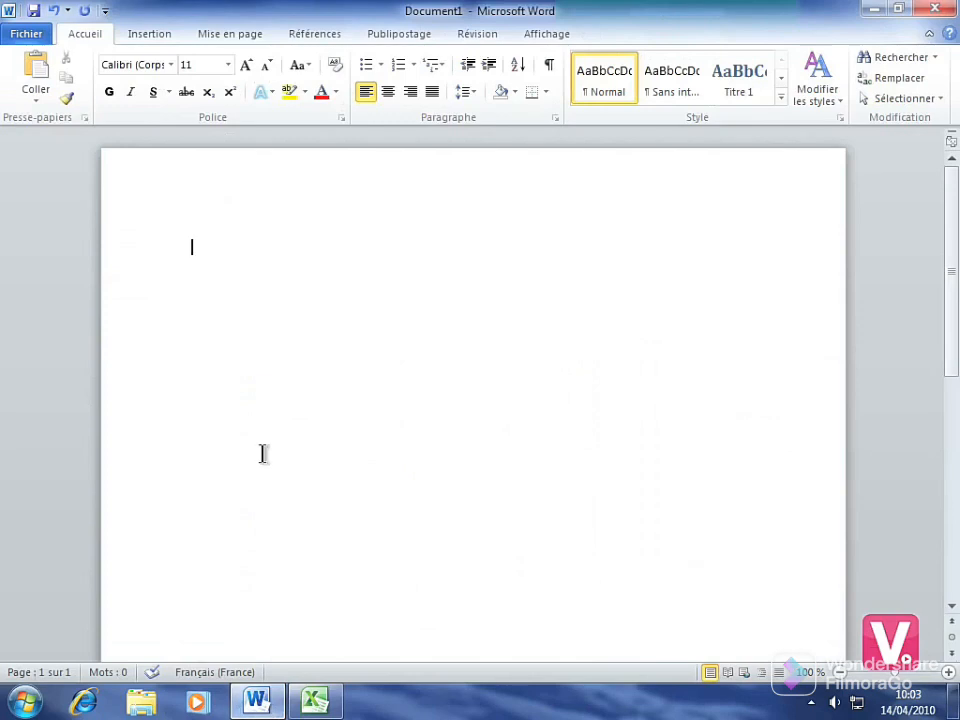
click(37, 70)
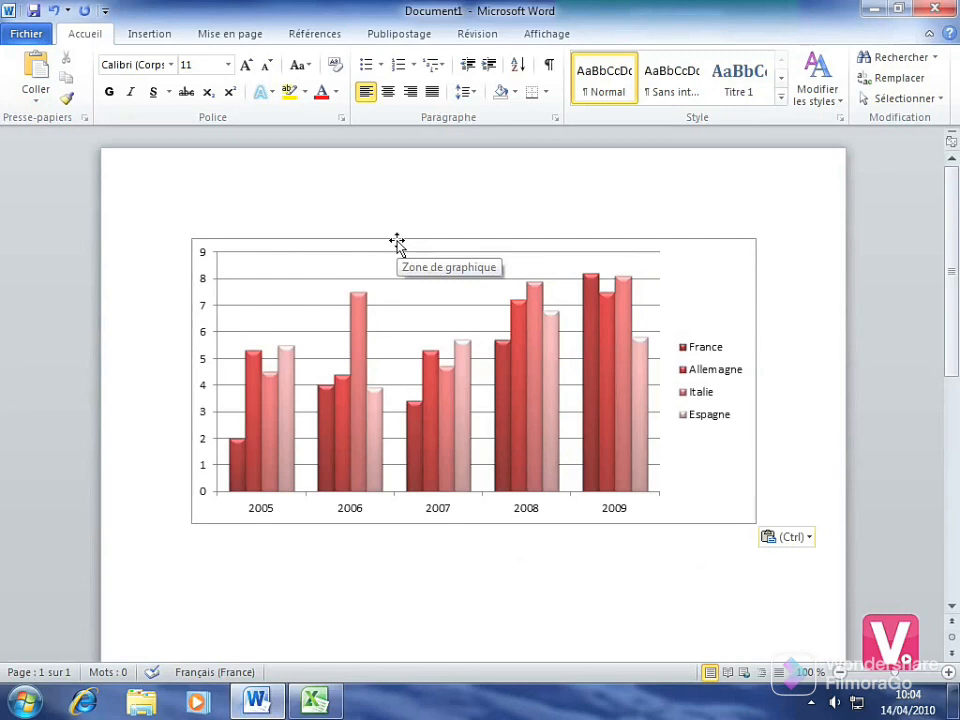
Step: Change the pasted chart's style to the green bevelled column style in the gallery's fourth row
click(453, 416)
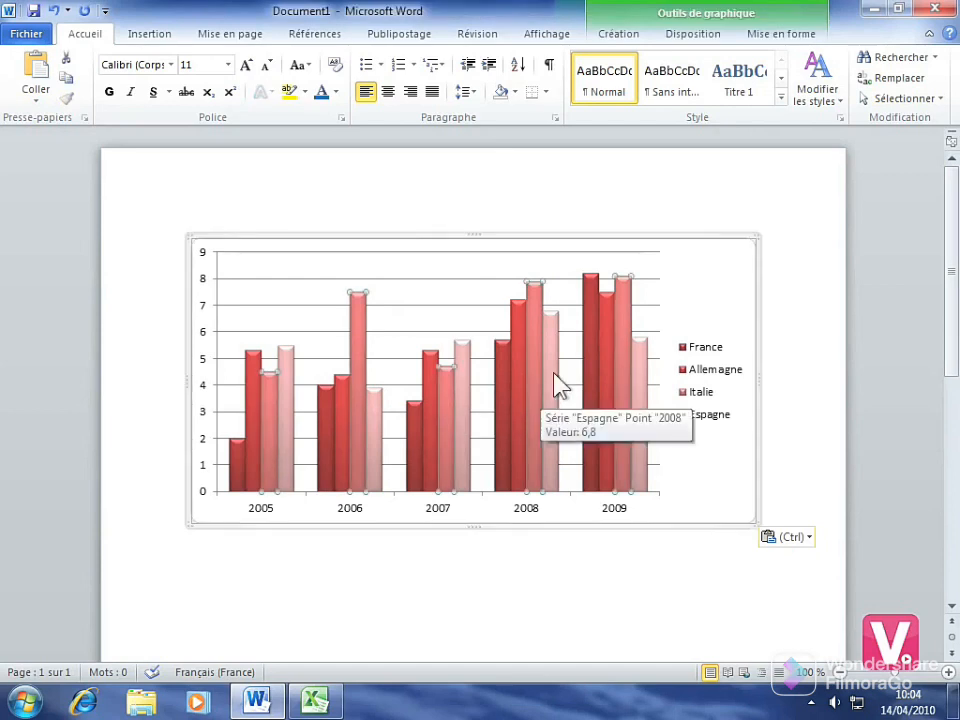
click(619, 36)
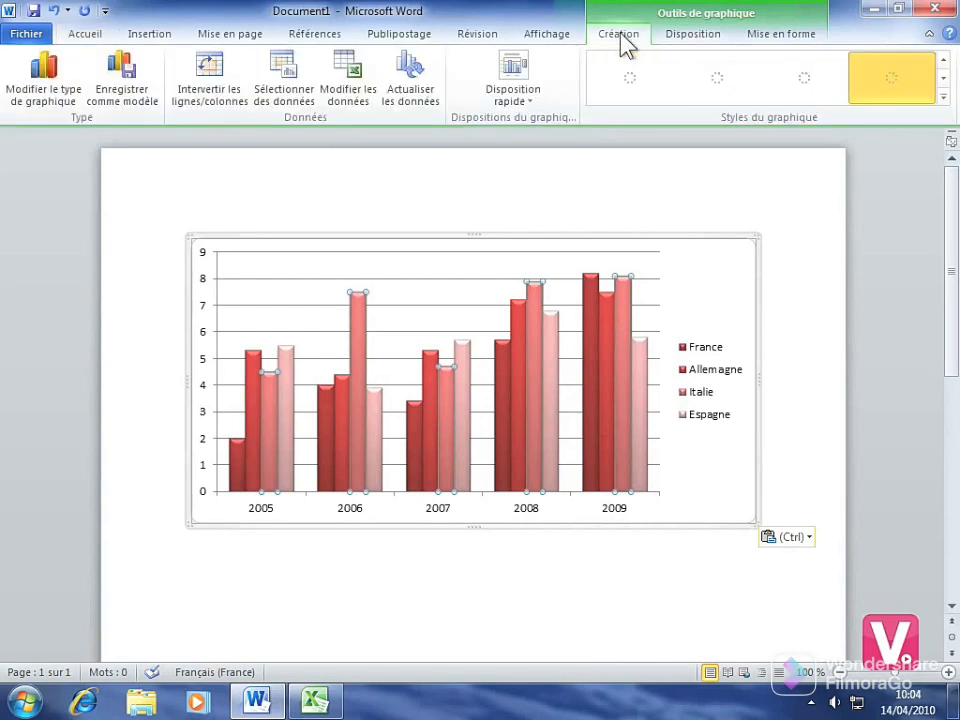
click(943, 98)
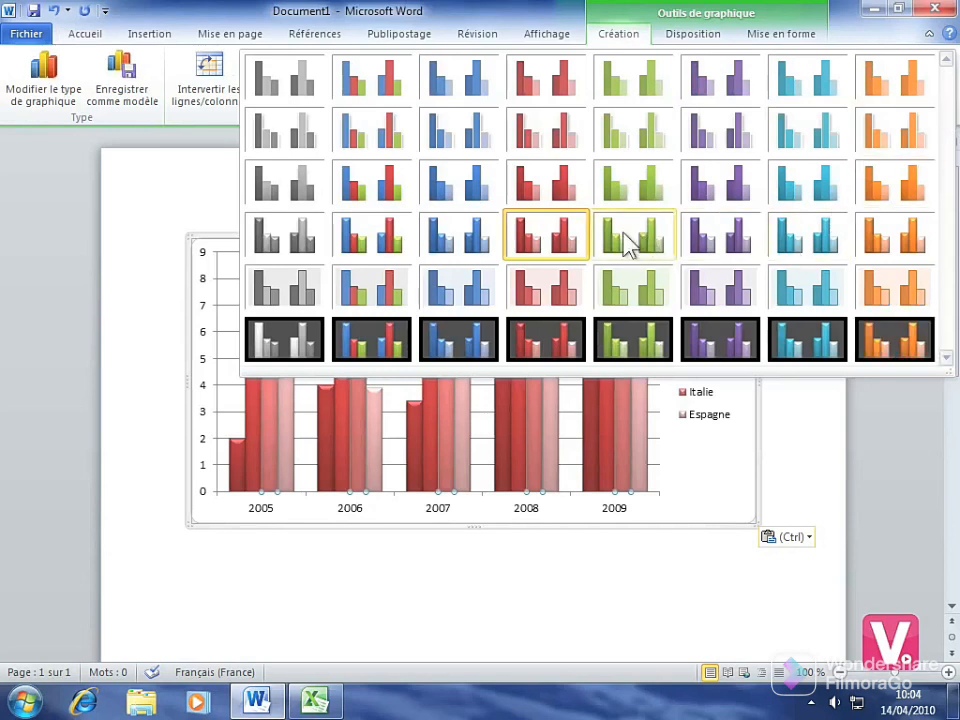
click(628, 243)
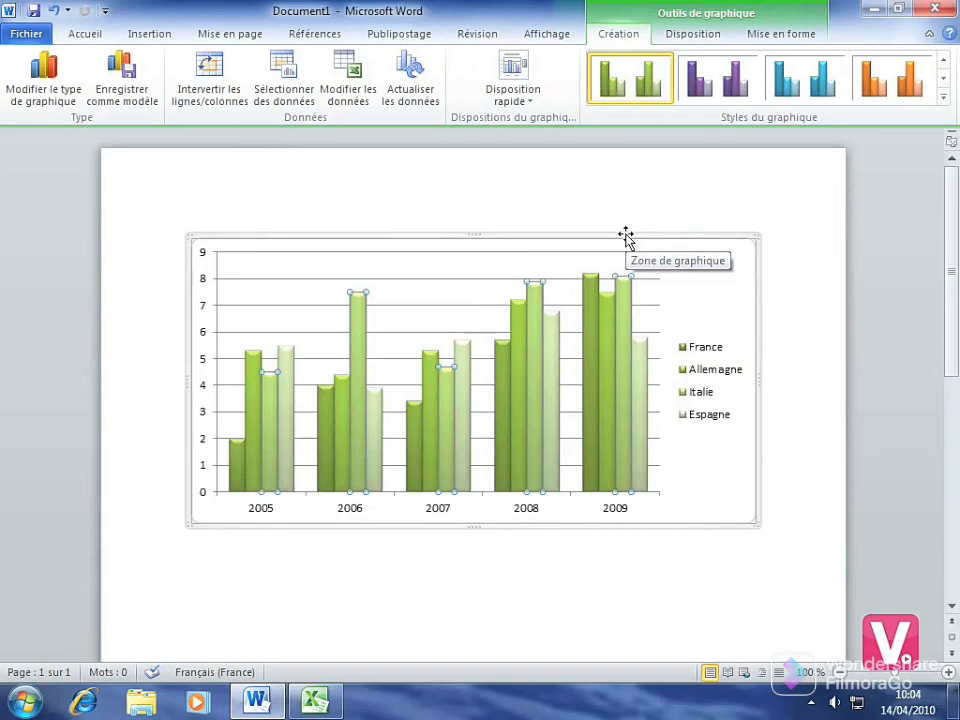
Step: Open the pasted chart's source data in Excel and replace the Espagne header in cell E1 with Portugal
click(349, 82)
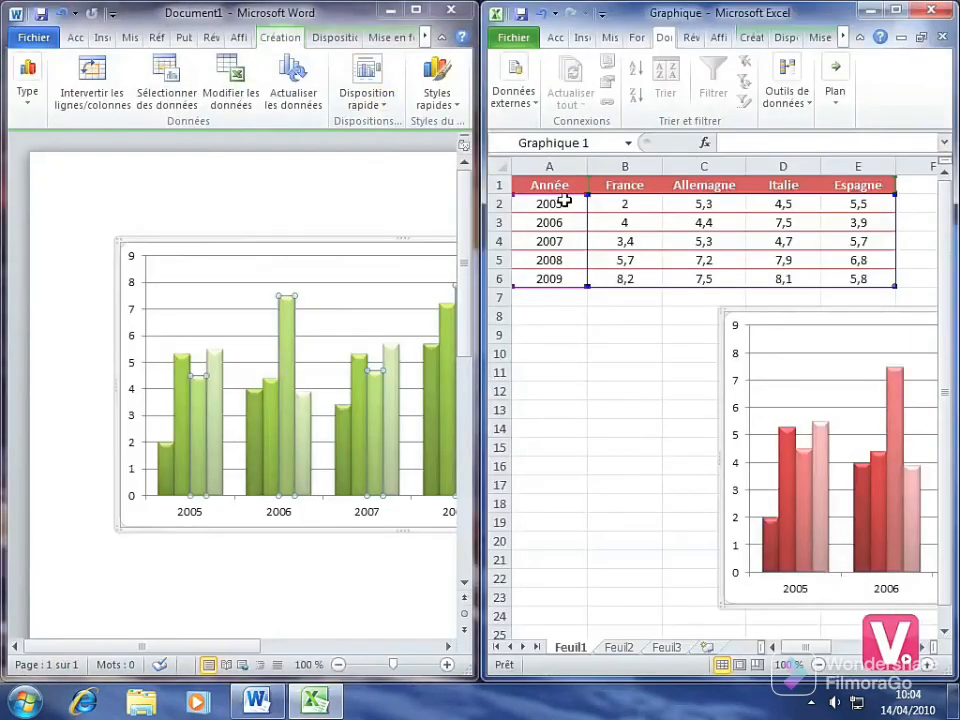
click(866, 185)
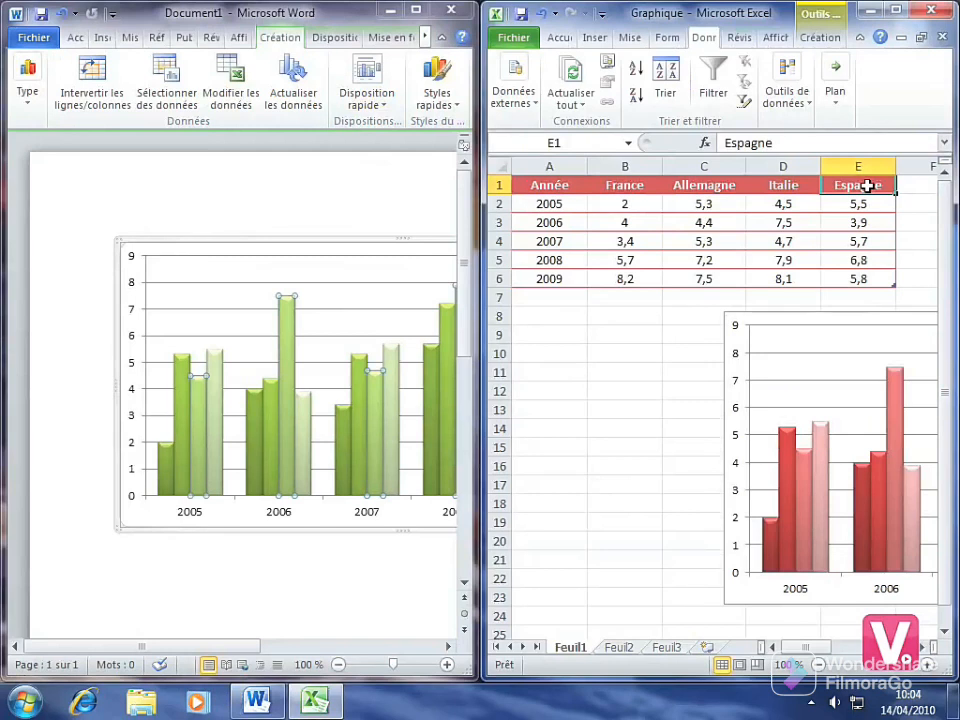
text(Portugal)
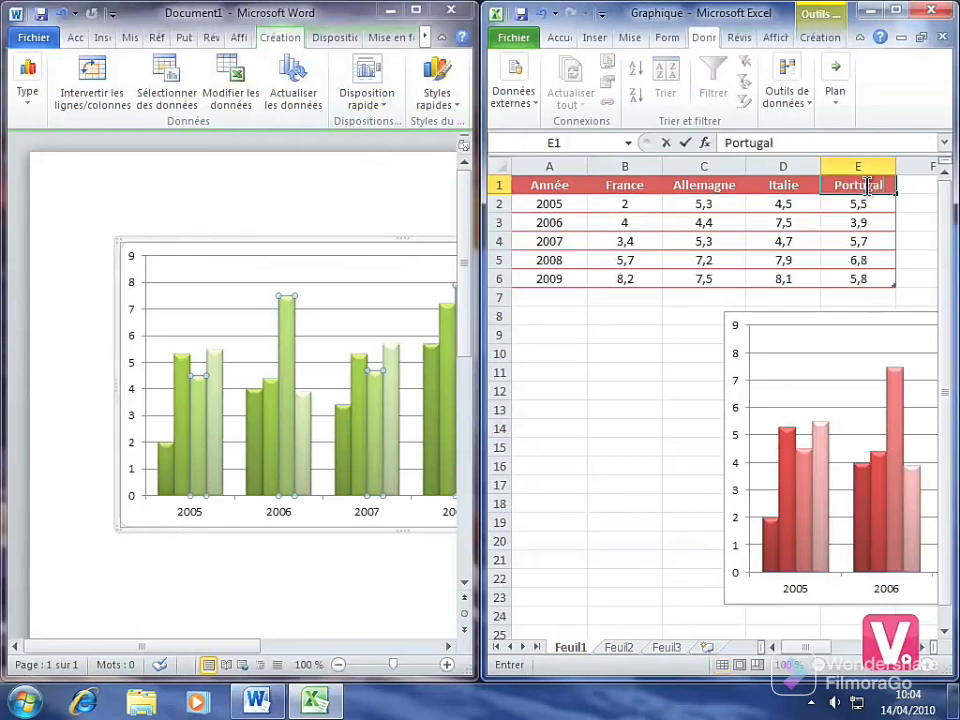
key(Return)
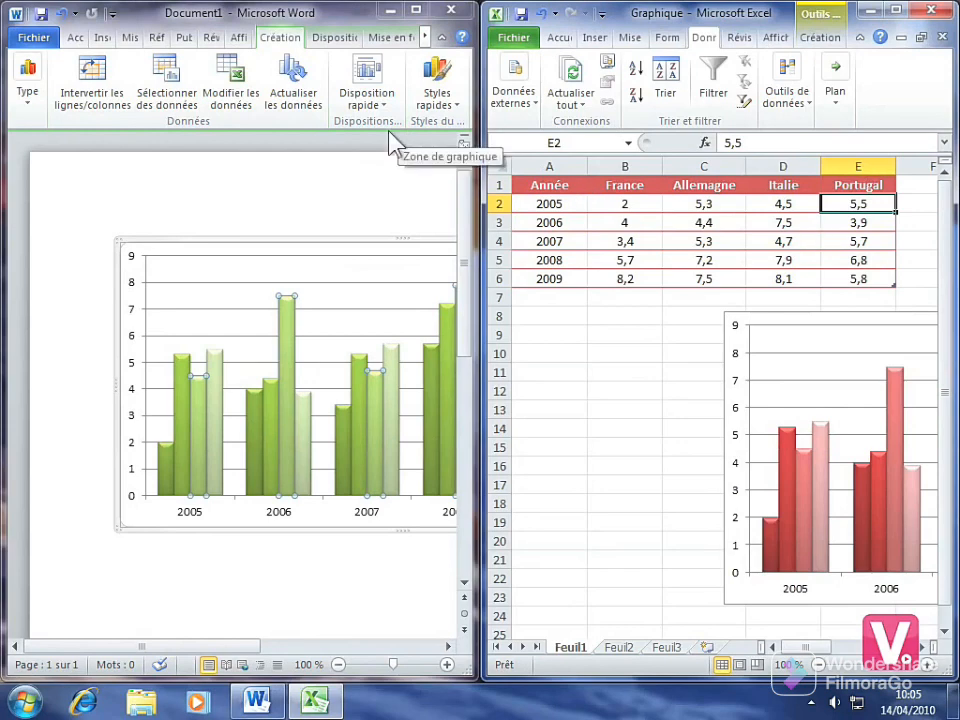
Step: Maximize the Word window and delete the green chart from the document
click(417, 12)
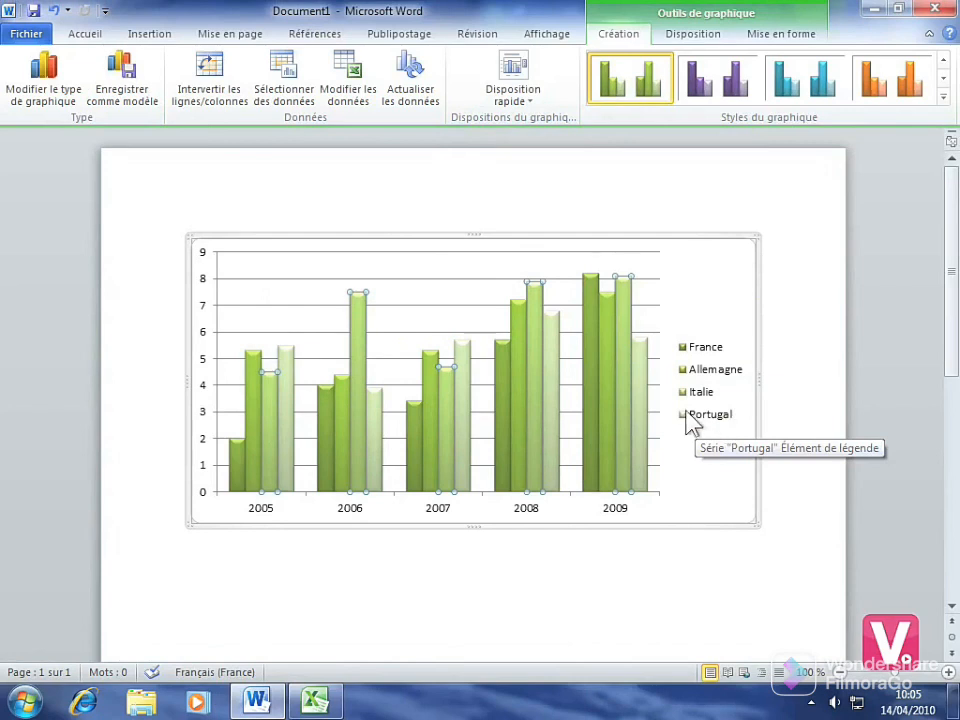
click(480, 239)
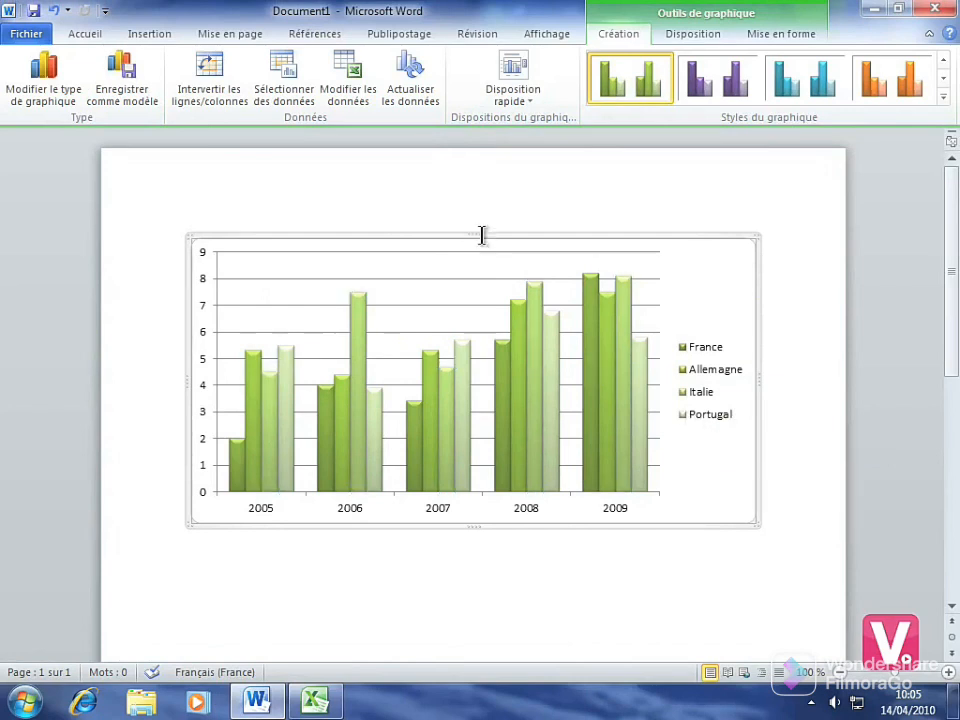
key(Delete)
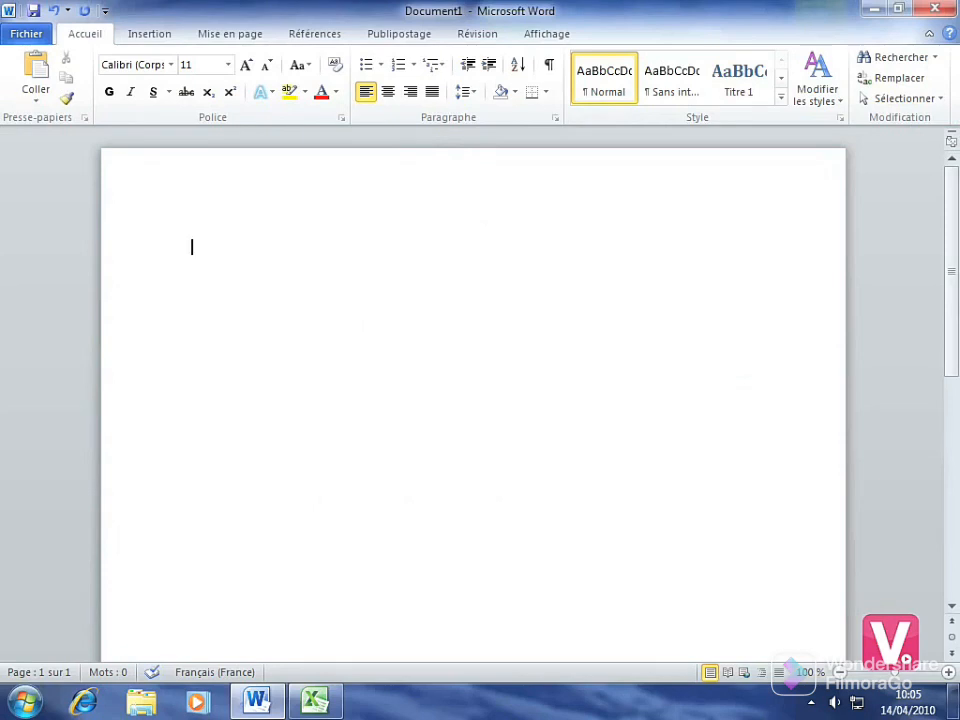
Step: Paste the copied chart into the document with Paste Special as an unlinked Image (PNG)
click(35, 100)
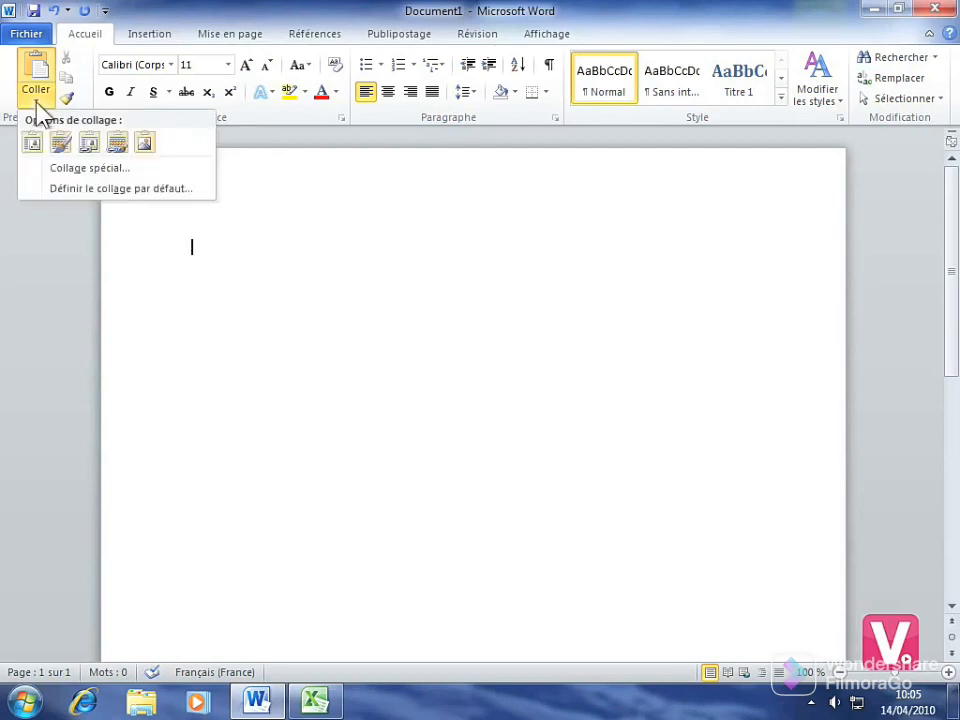
click(55, 168)
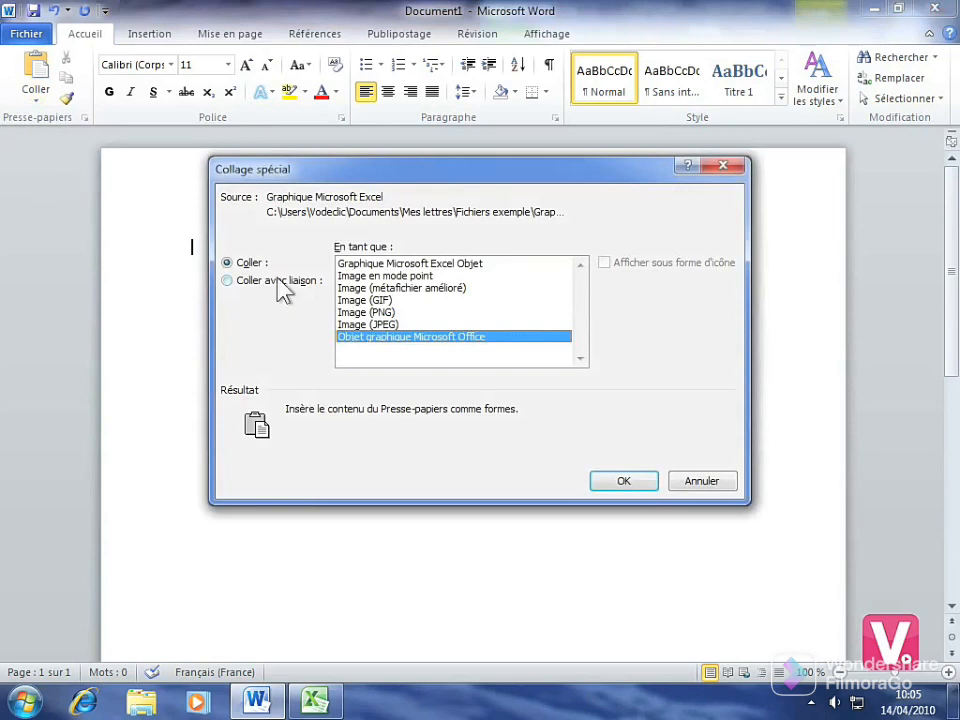
click(377, 313)
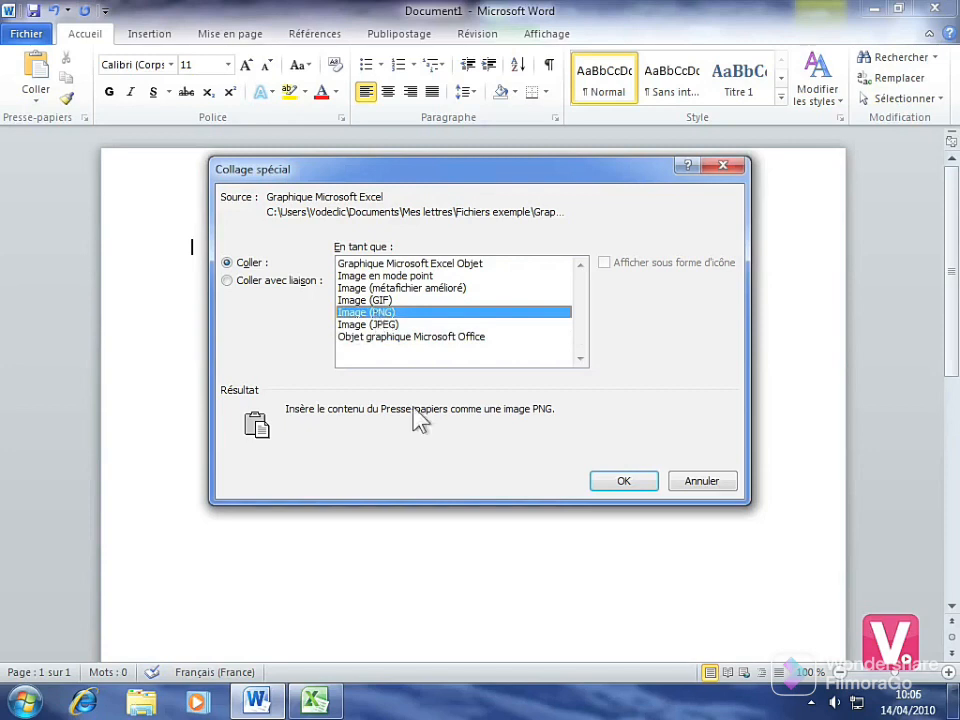
click(635, 485)
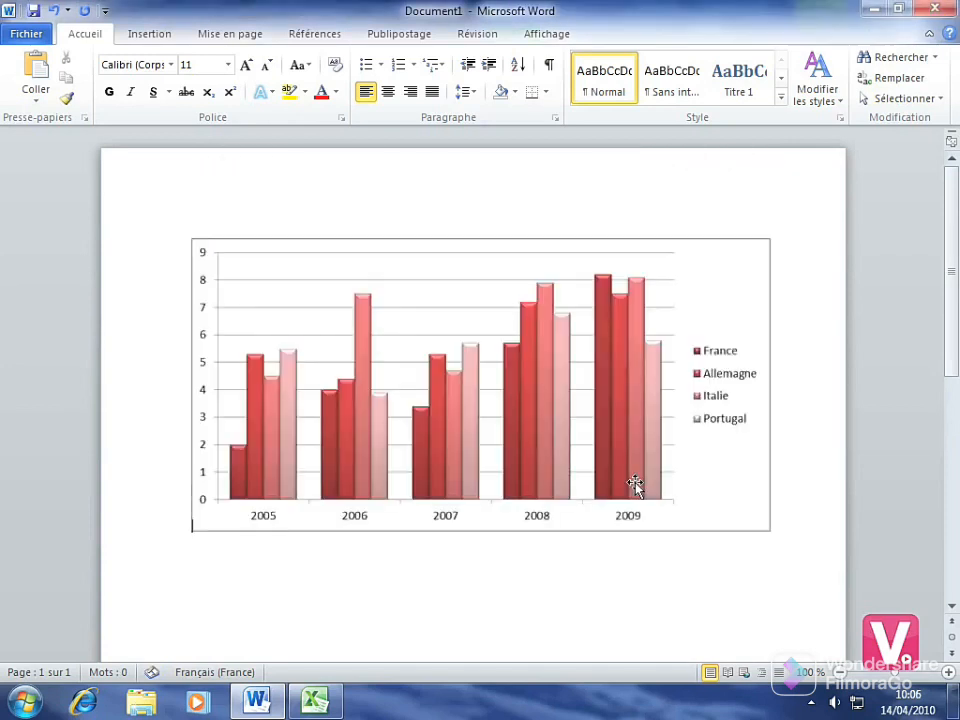
Step: Delete the chart picture from the document
click(536, 391)
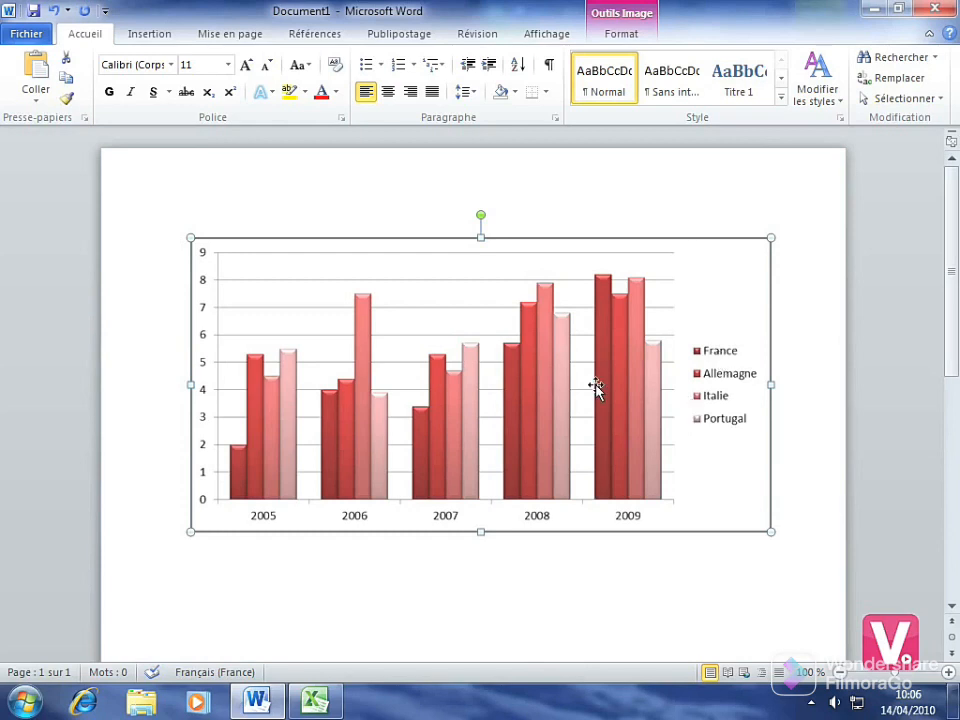
key(Delete)
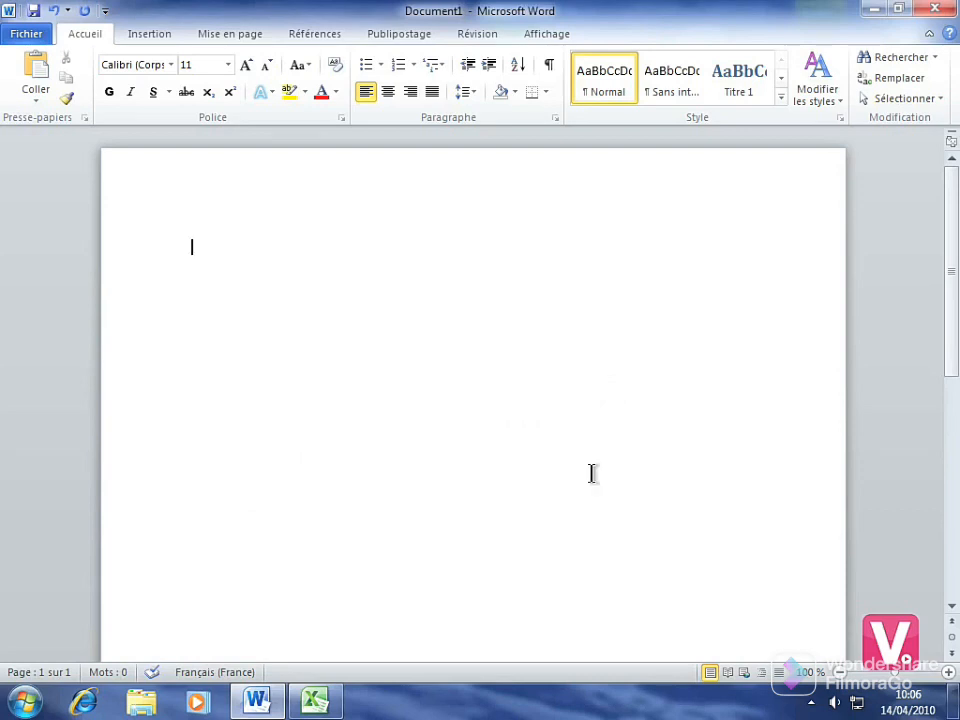
Step: Copy the data table in cells A1:E6 from the Excel workbook and paste it into the Word document
click(316, 703)
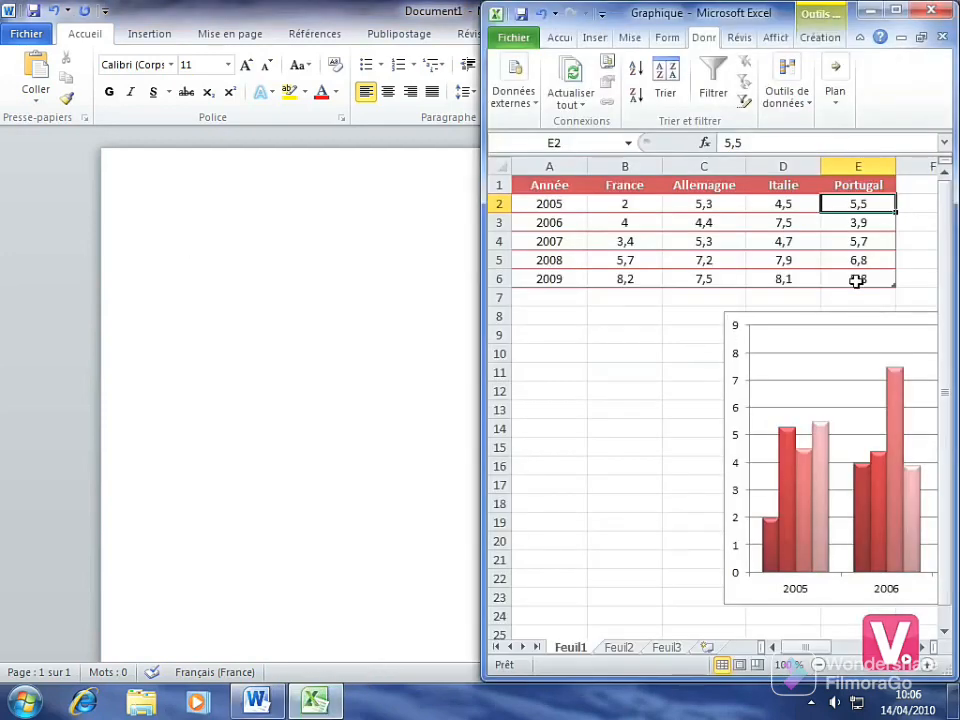
drag(862, 281, 539, 185)
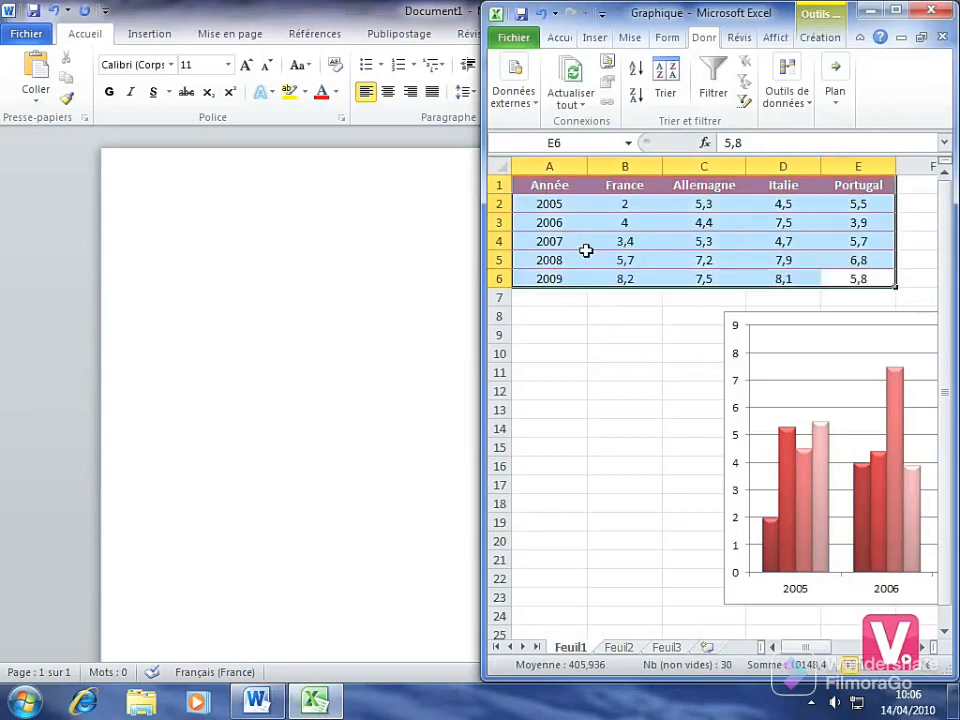
right_click(684, 230)
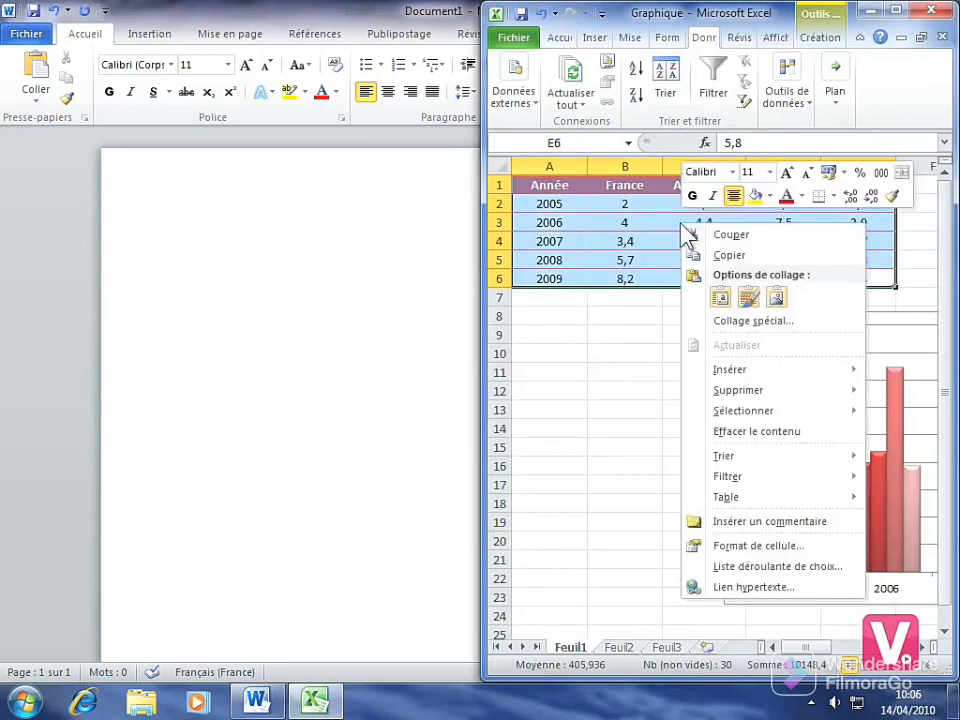
click(720, 257)
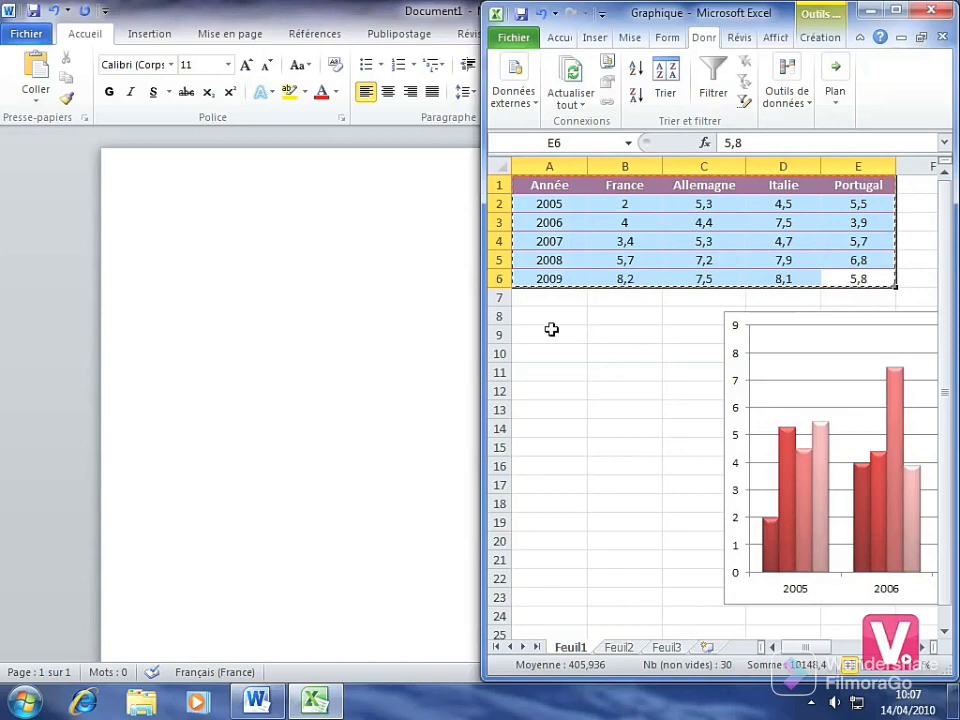
click(372, 332)
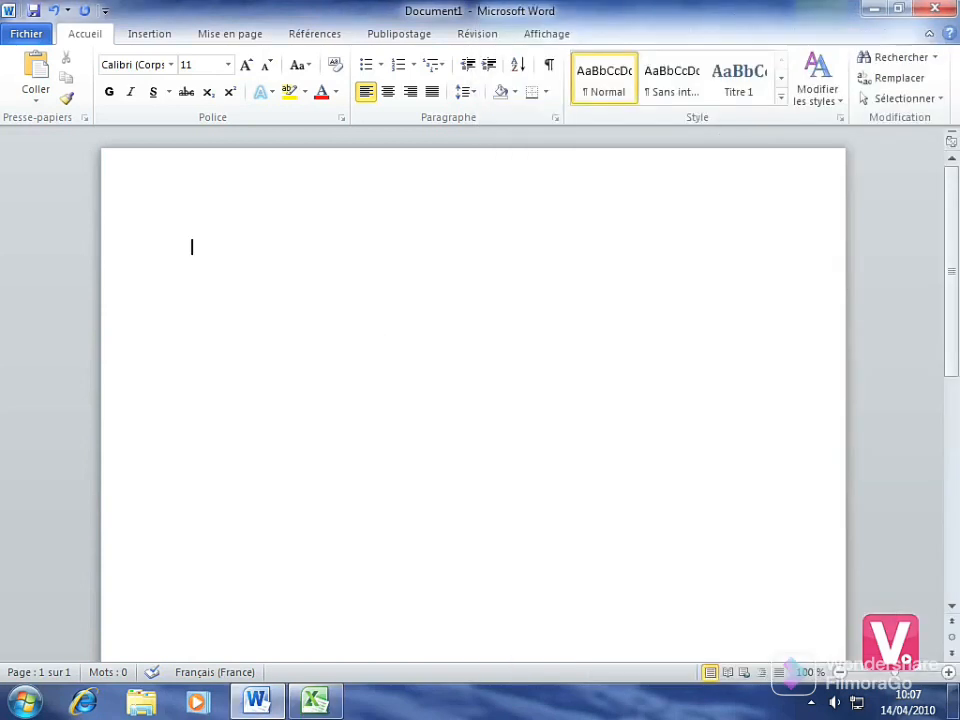
click(38, 68)
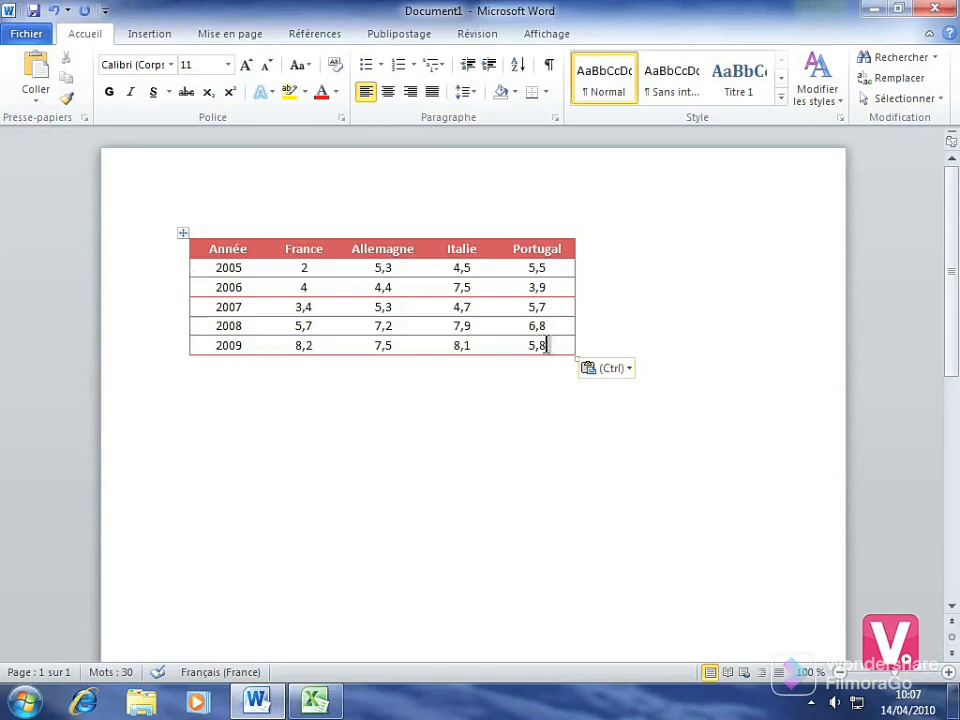
Step: Replace the 2009 value for Portugal in the pasted Word table with 8
drag(543, 345, 531, 345)
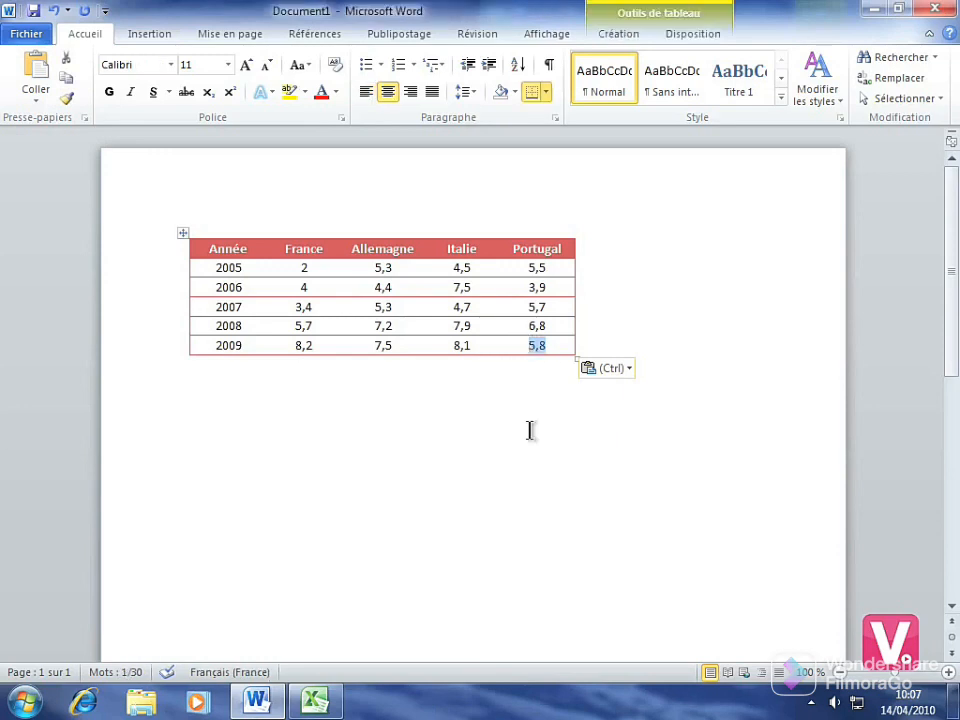
text(8)
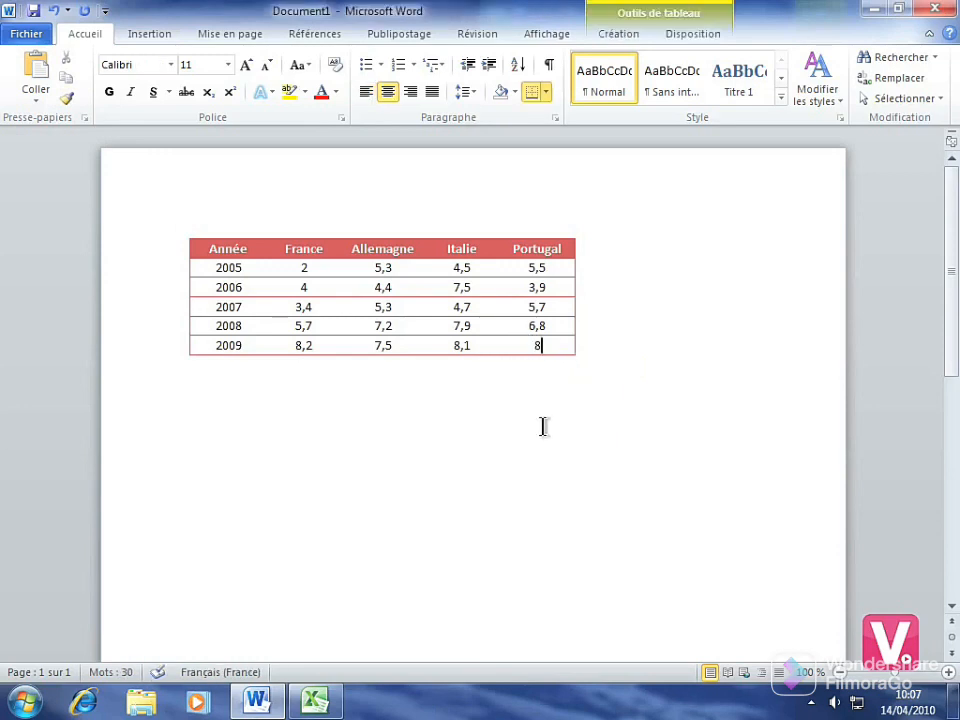
click(542, 424)
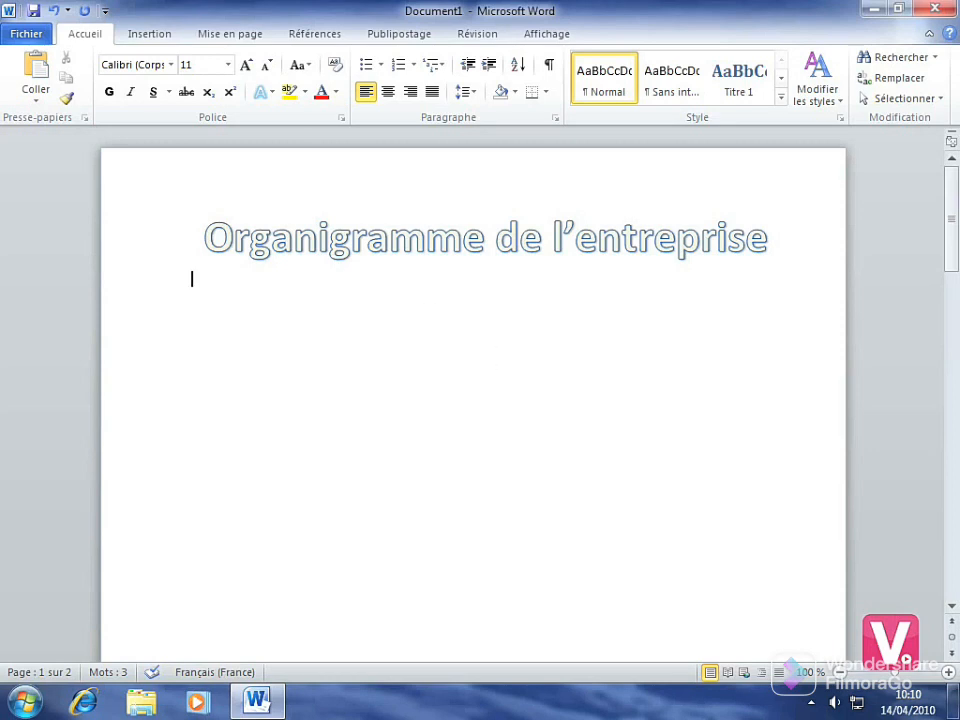
Step: Choose the rounded rectangle shape for drawing under the title "Organigramme de l'entreprise"
click(150, 36)
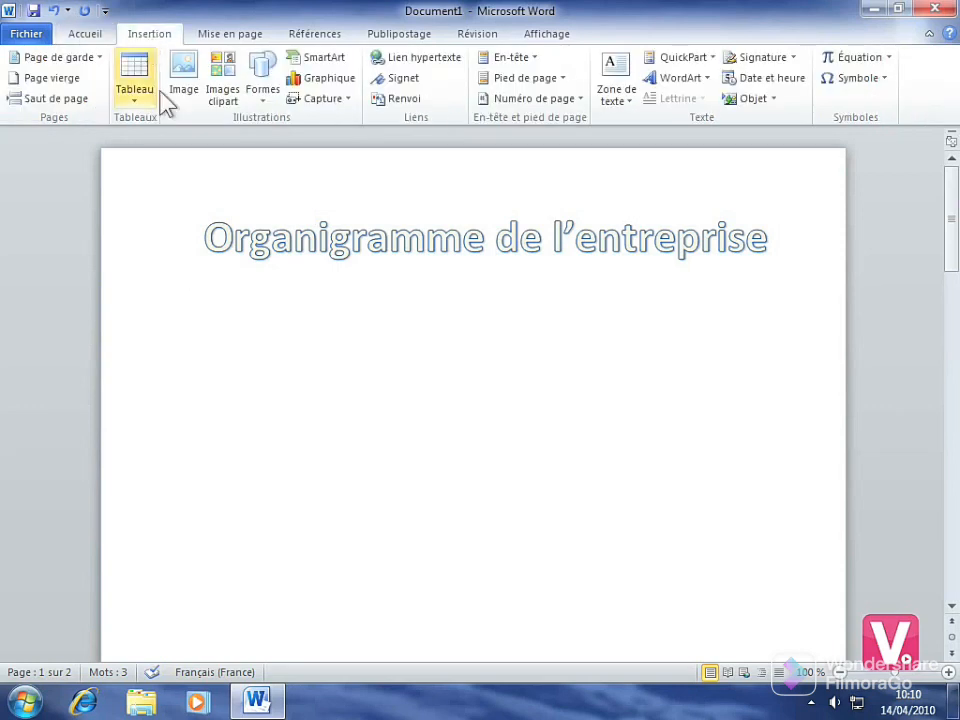
click(265, 92)
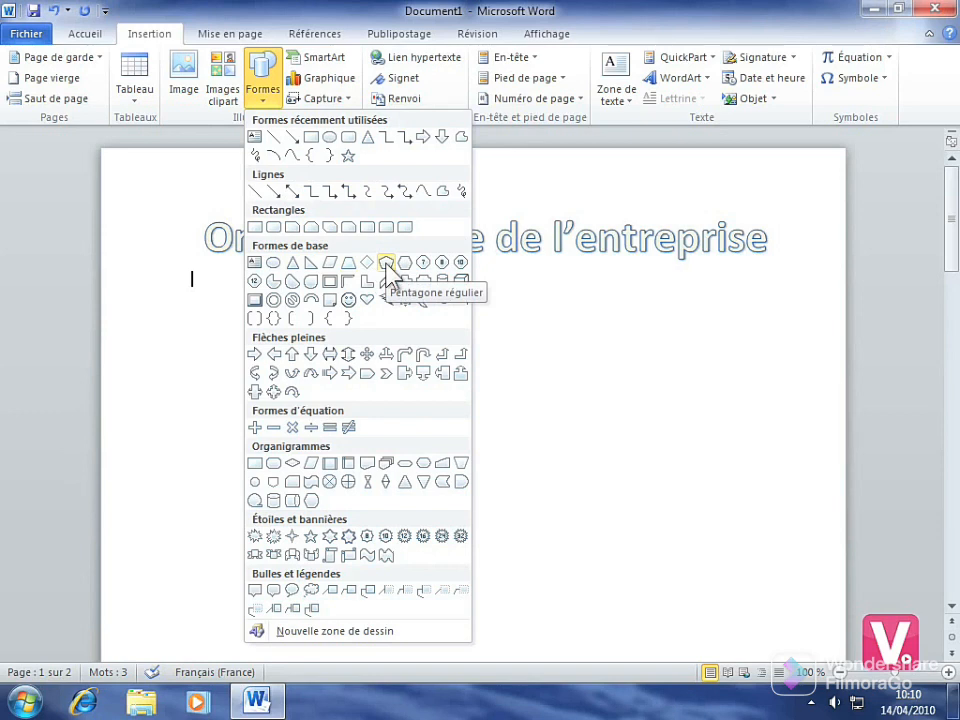
click(274, 227)
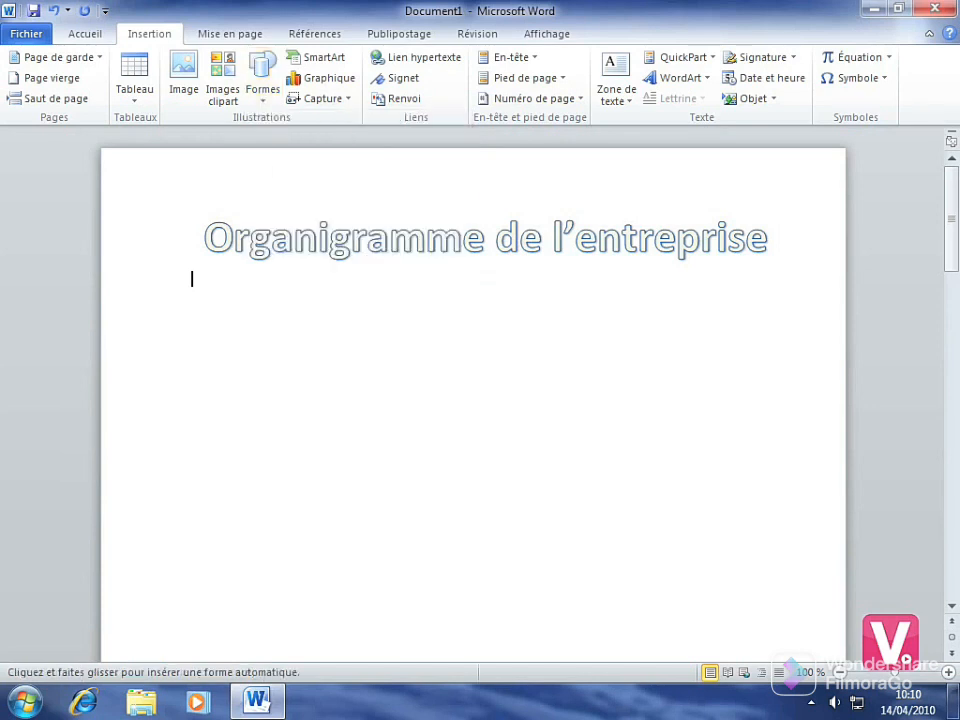
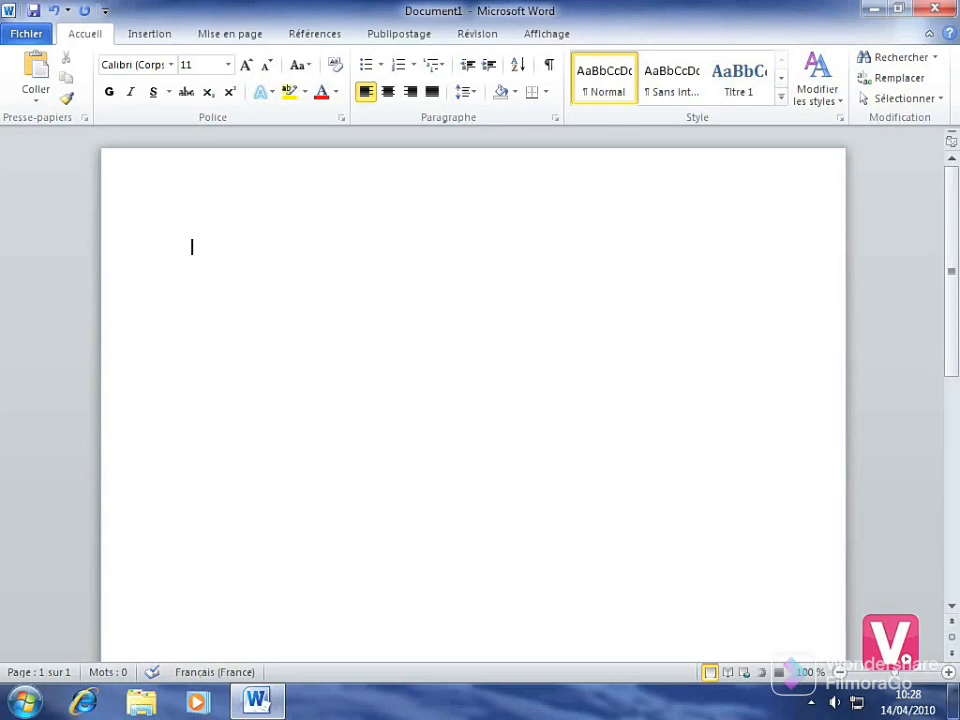
Step: Browse the SmartArt list and cycle layouts, and insert a "Liste groupée" graphic into the blank document
click(150, 40)
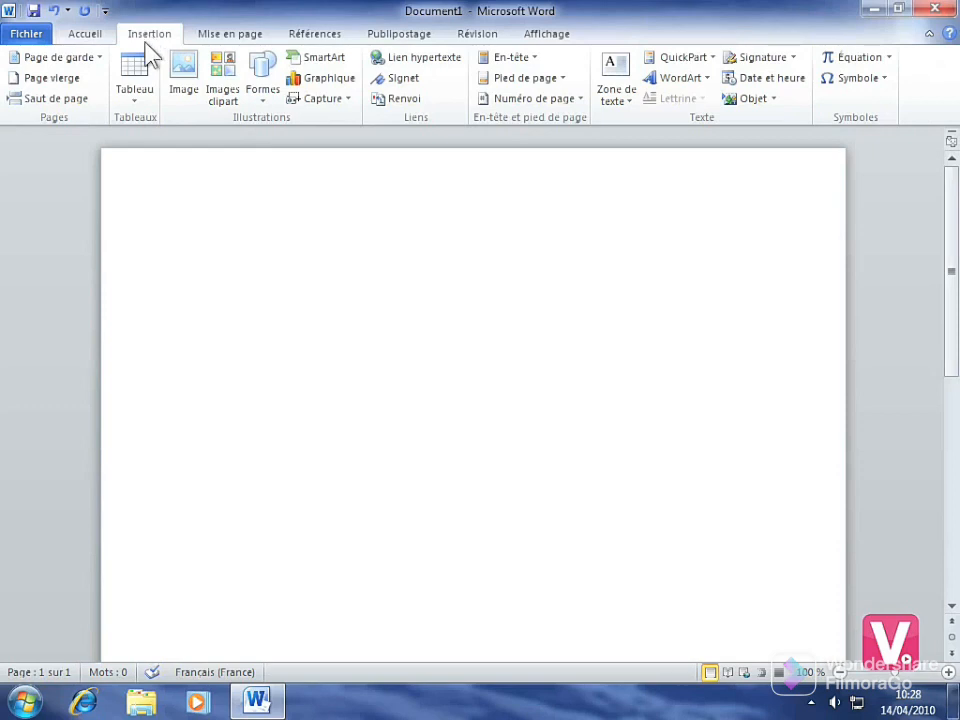
click(323, 60)
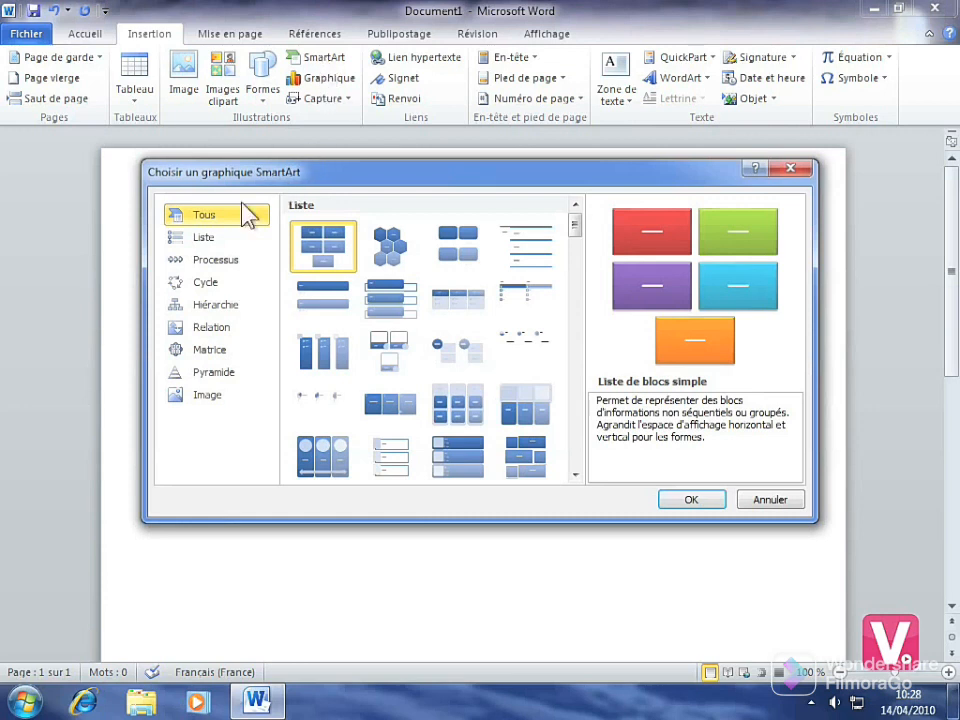
click(207, 242)
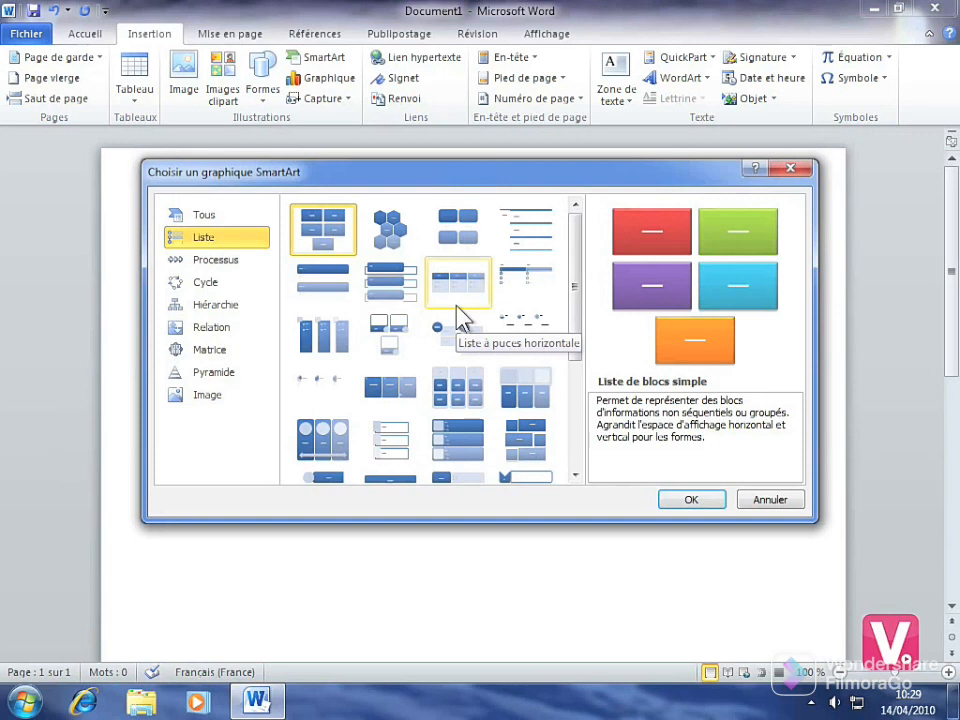
click(203, 286)
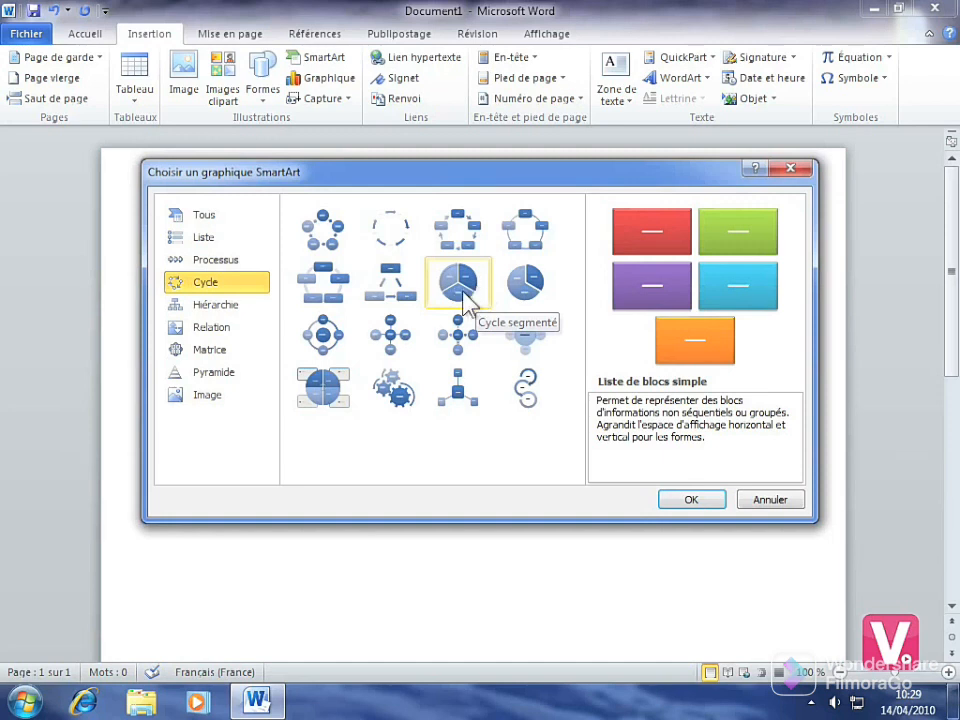
click(205, 238)
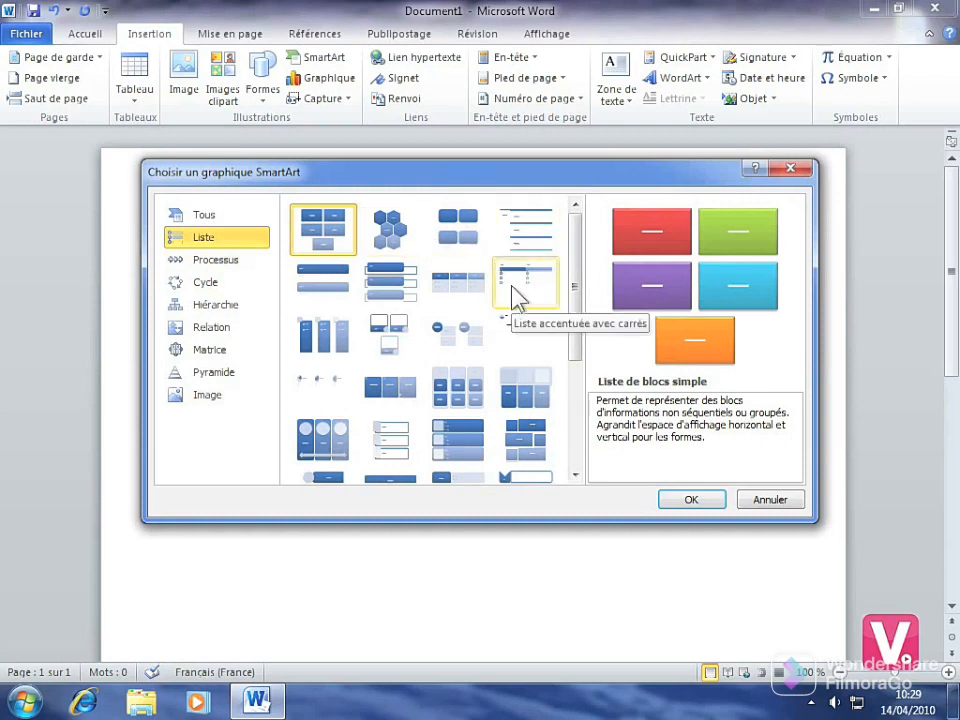
click(461, 392)
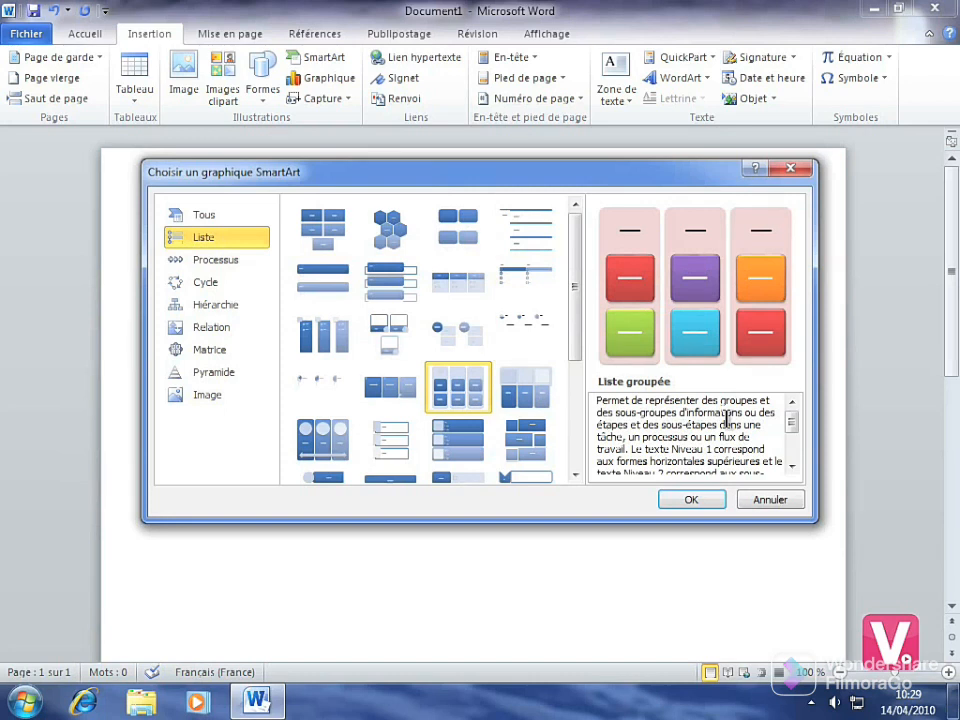
click(691, 500)
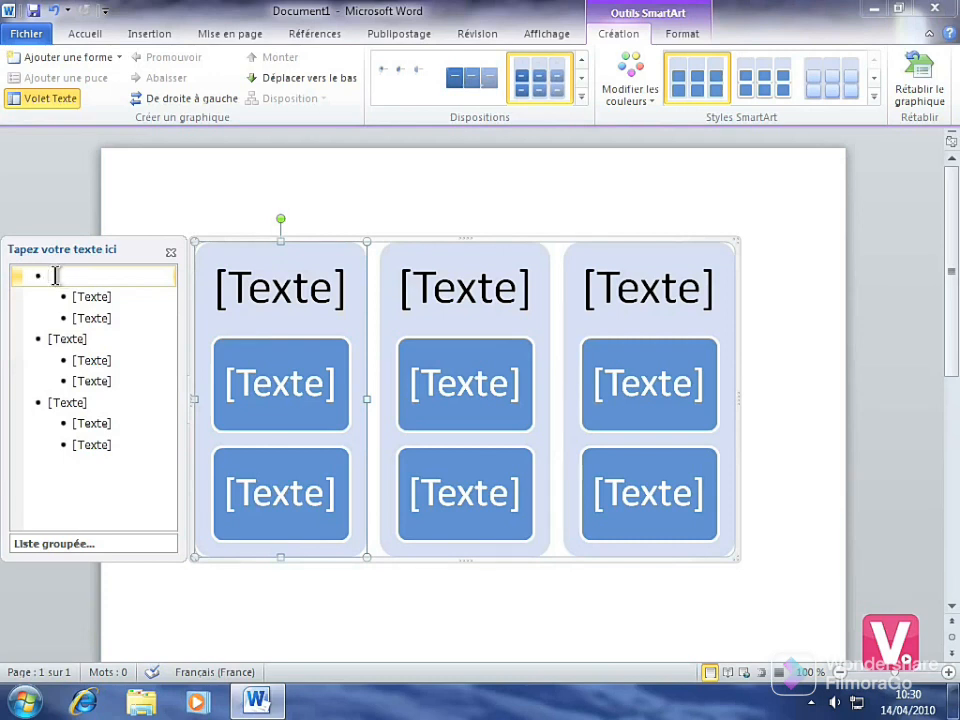
Step: Enter "Production" as the heading of the first SmartArt group
text(Pro)
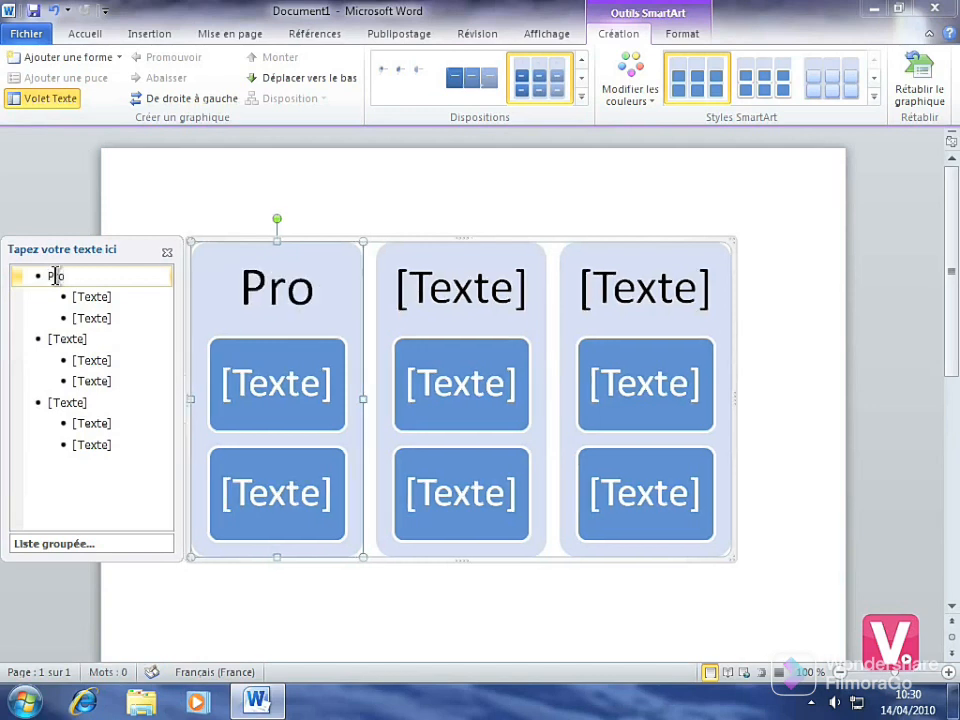
text(dc)
key(BackSpace)
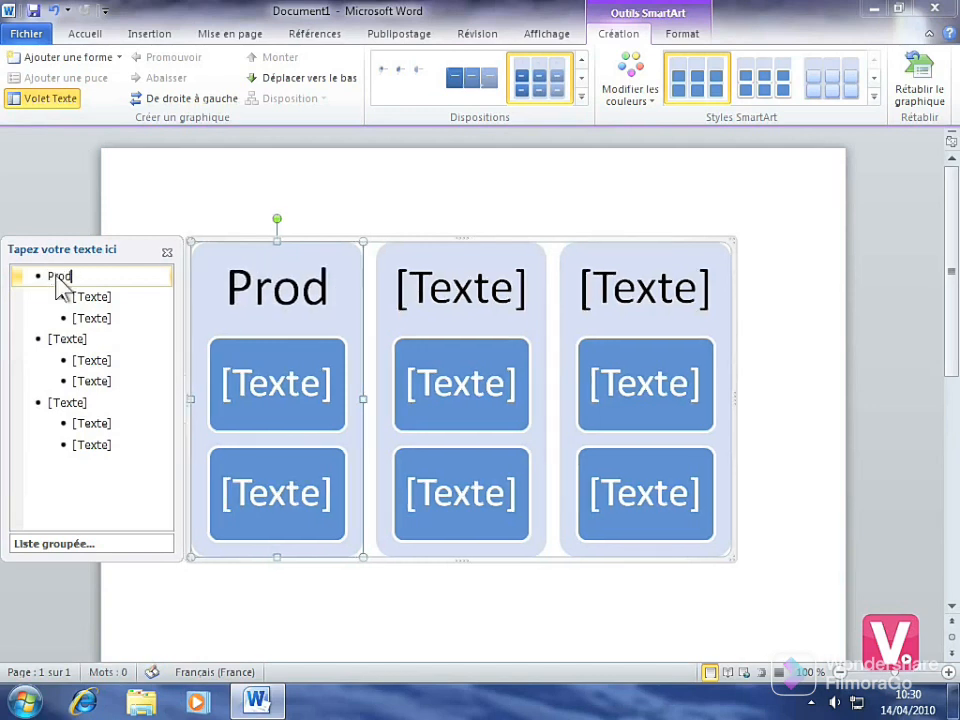
text(uction)
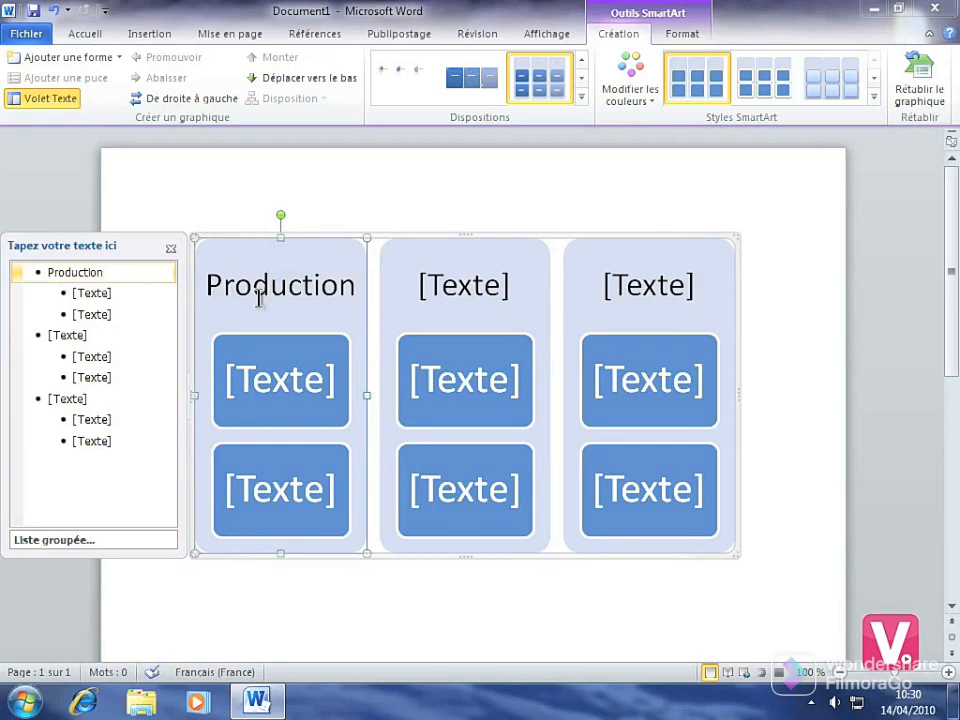
Step: Enter "Chef de projet" as the first sub-item under Production
click(90, 294)
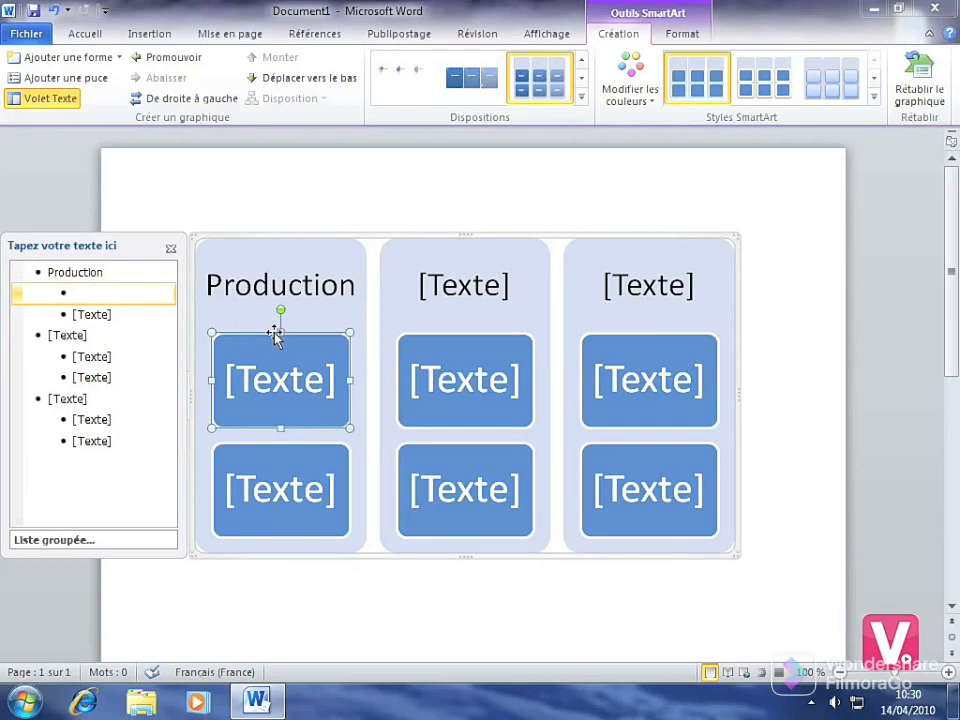
text(Che)
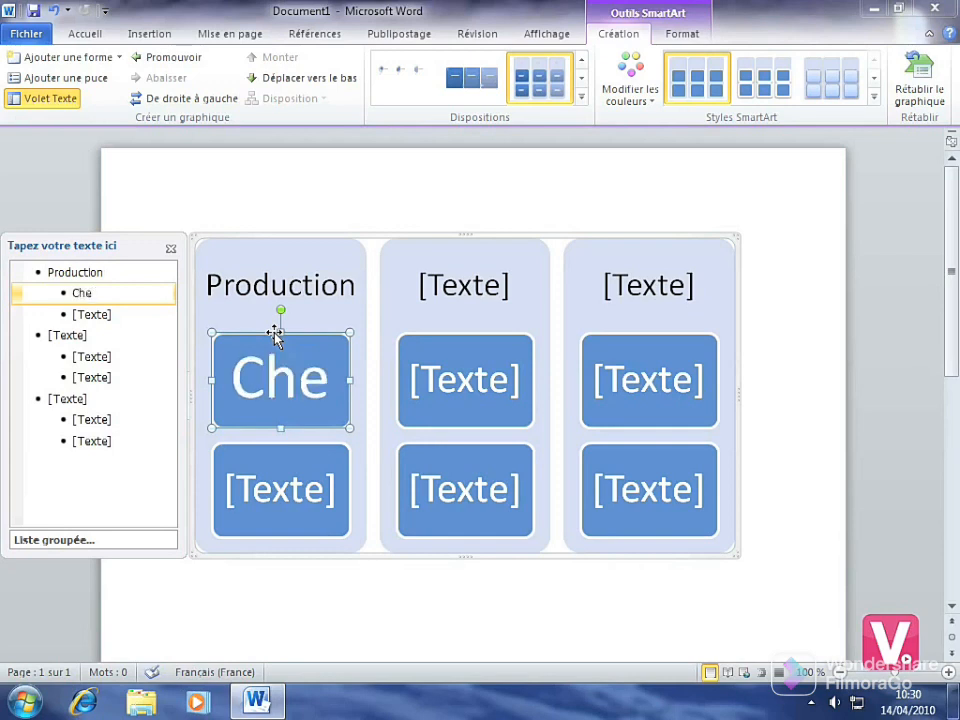
text(h de pro)
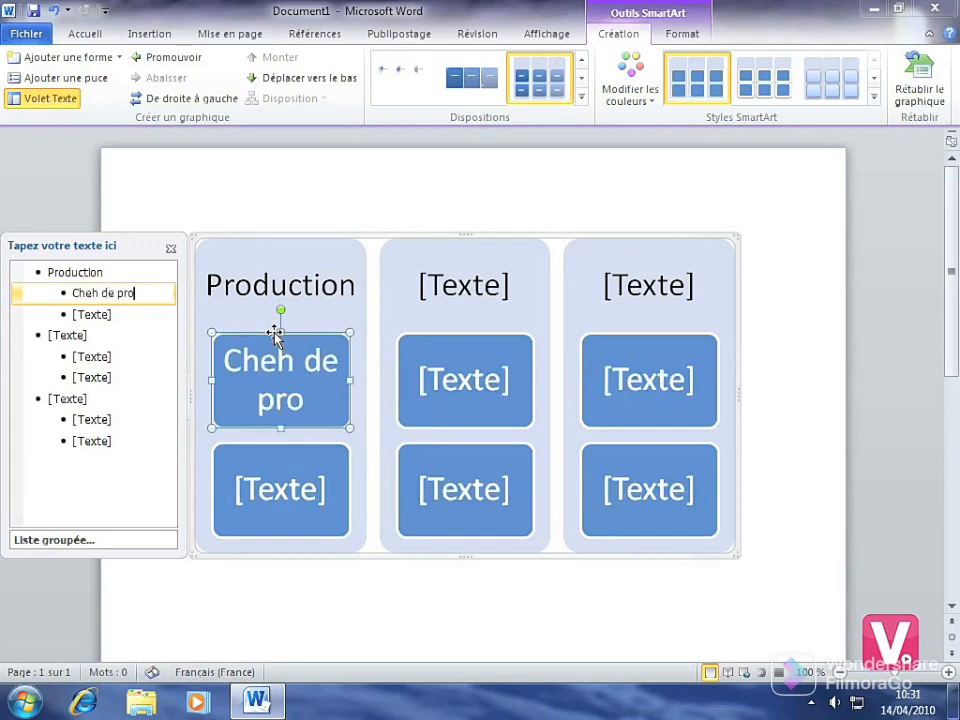
text(jet)
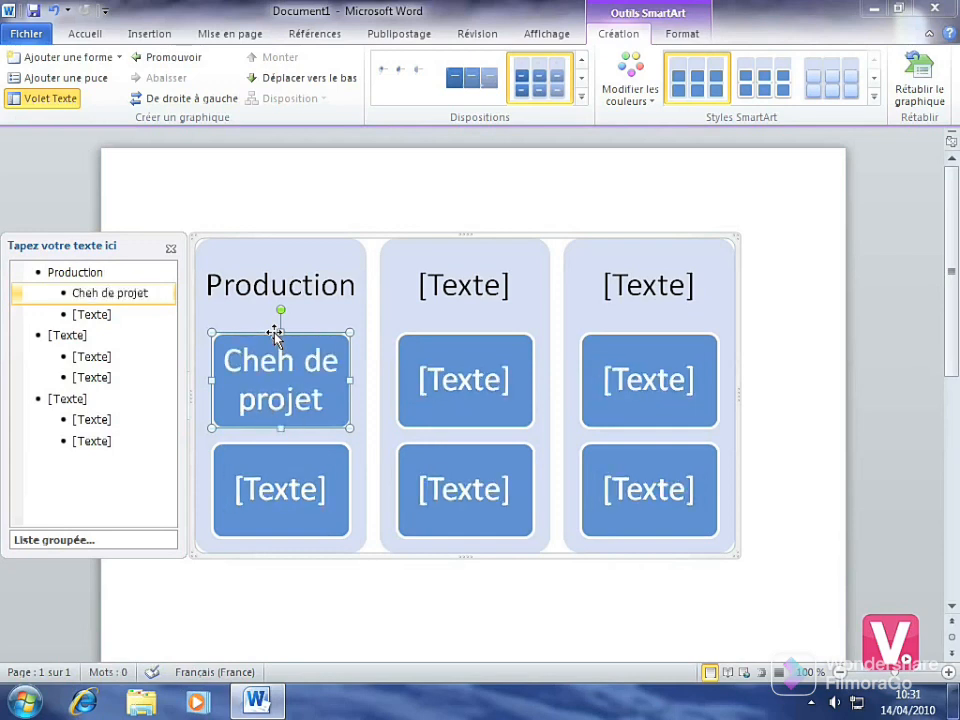
click(99, 293)
key(BackSpace)
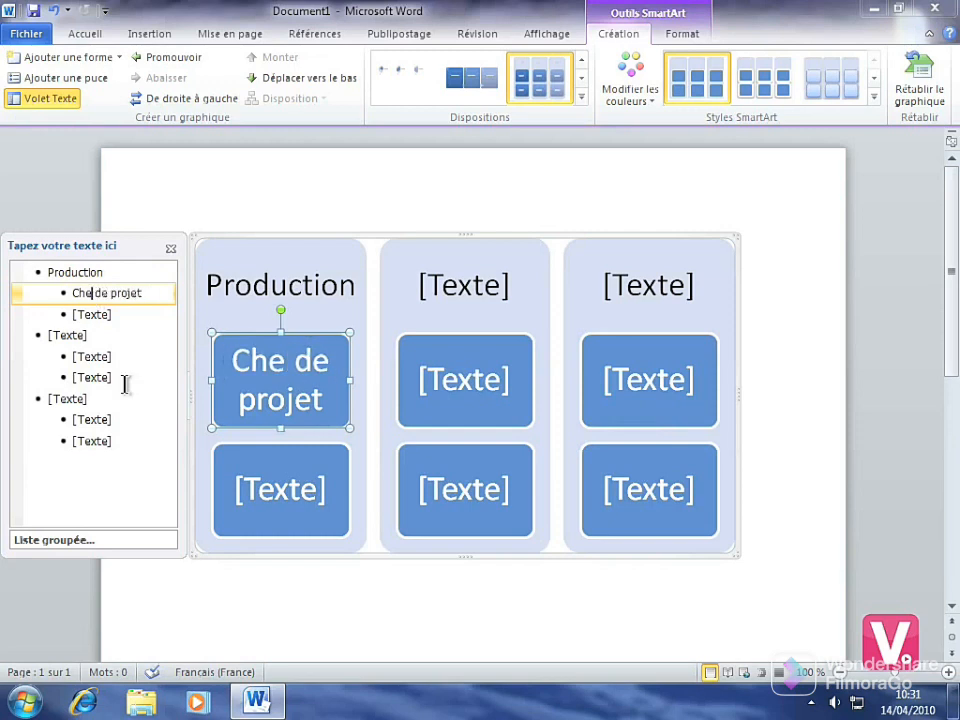
text(f)
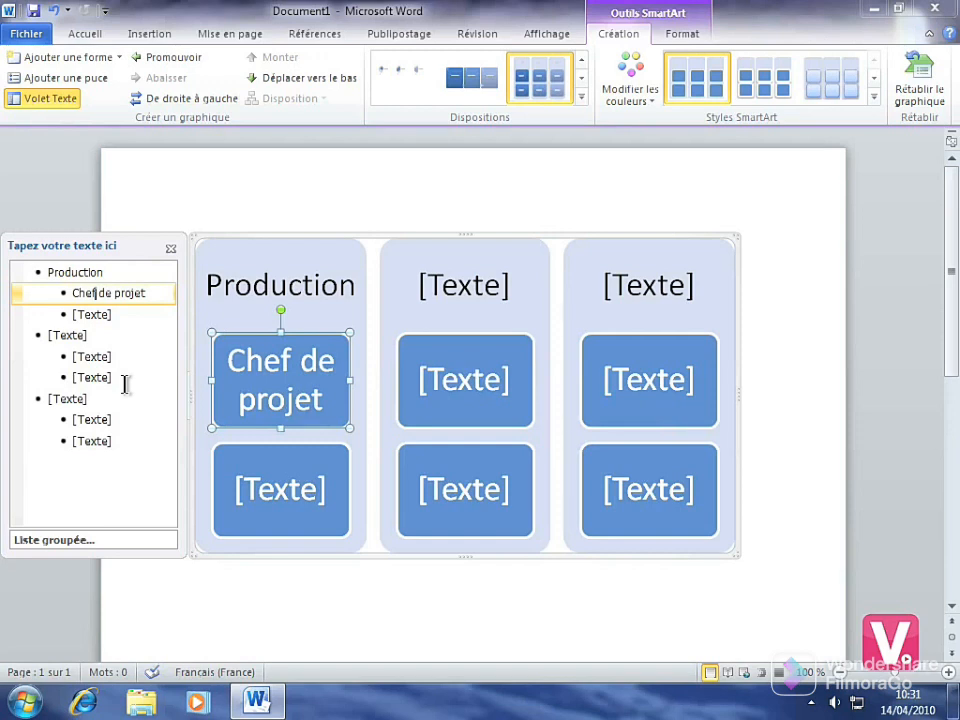
Step: Enter "Assistant" as the second sub-item under Production
click(97, 316)
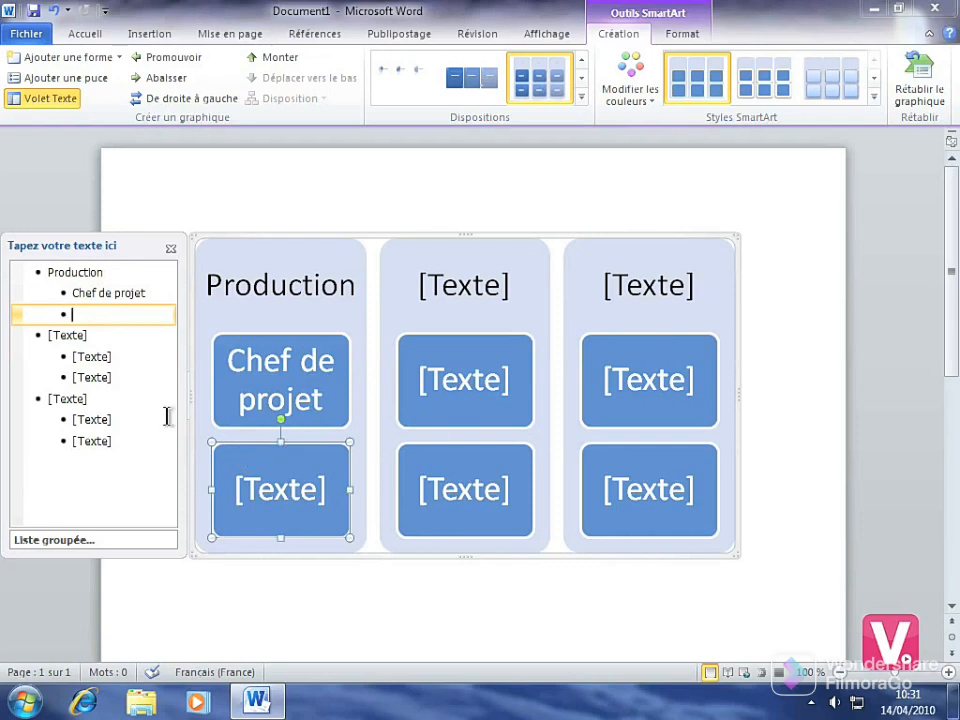
text(Assi)
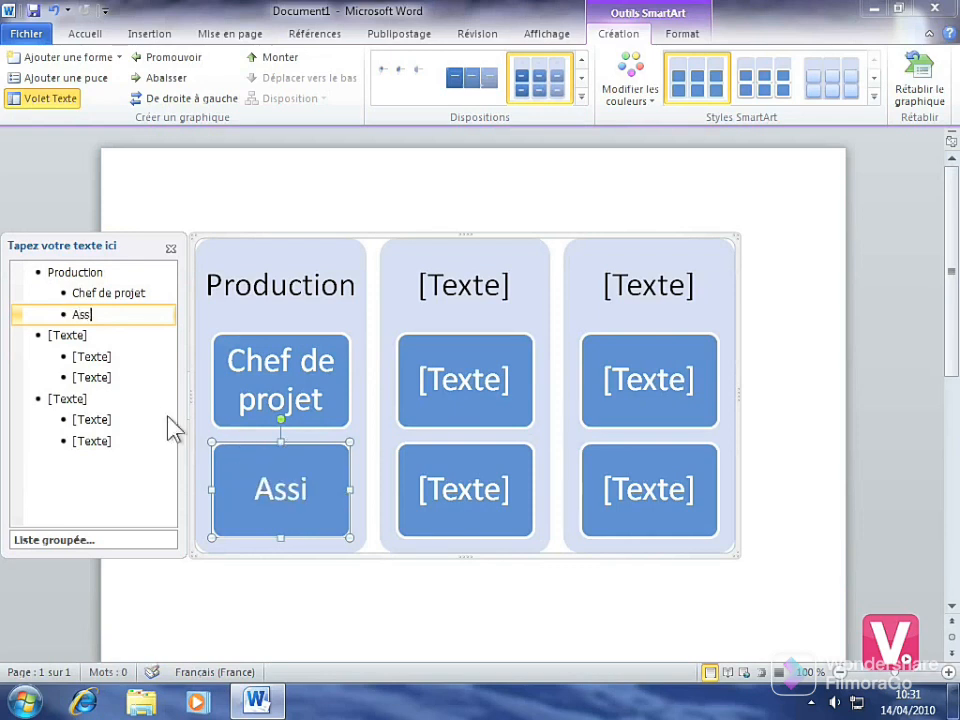
text(stanht)
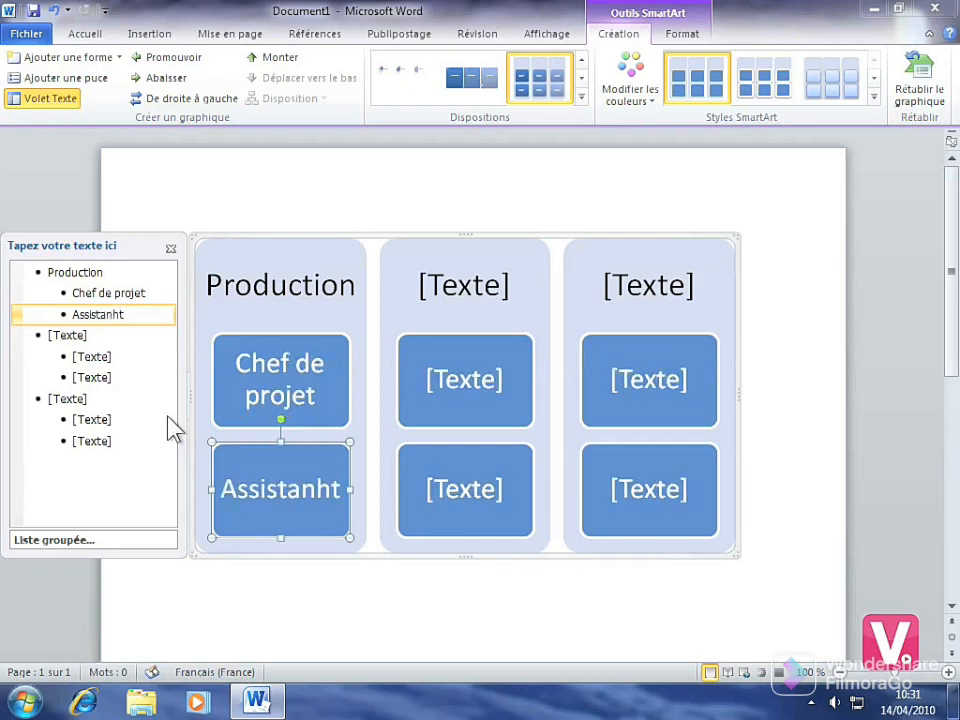
key(BackSpace)
key(BackSpace)
text(t)
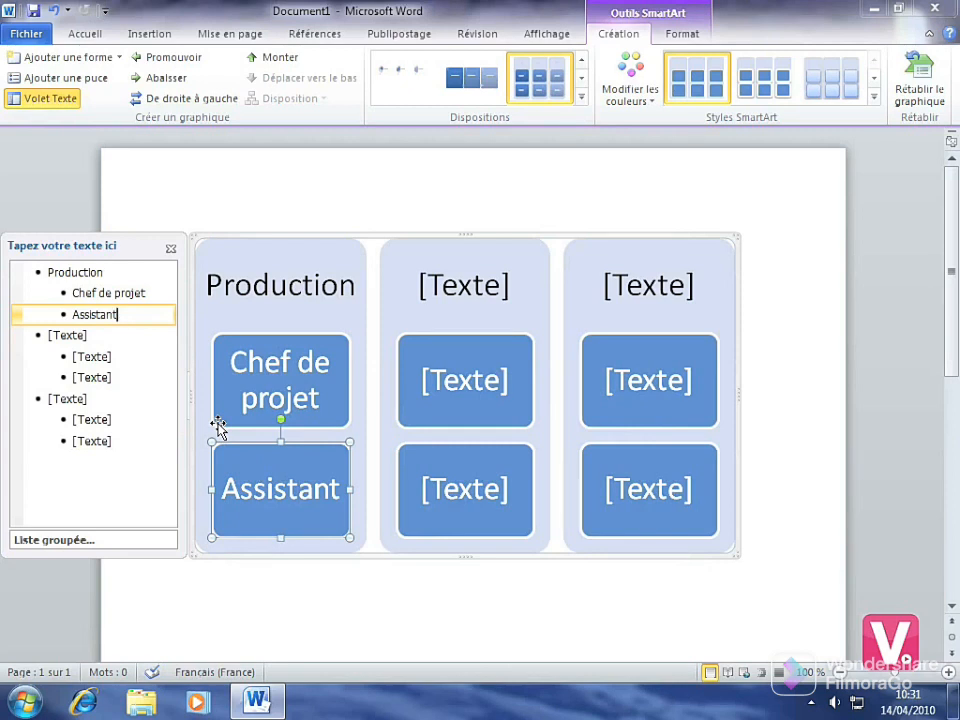
Step: Title the second SmartArt group "Marketing", close the text pane and enter "Commerciaux" in the group's first box
click(67, 336)
text(M)
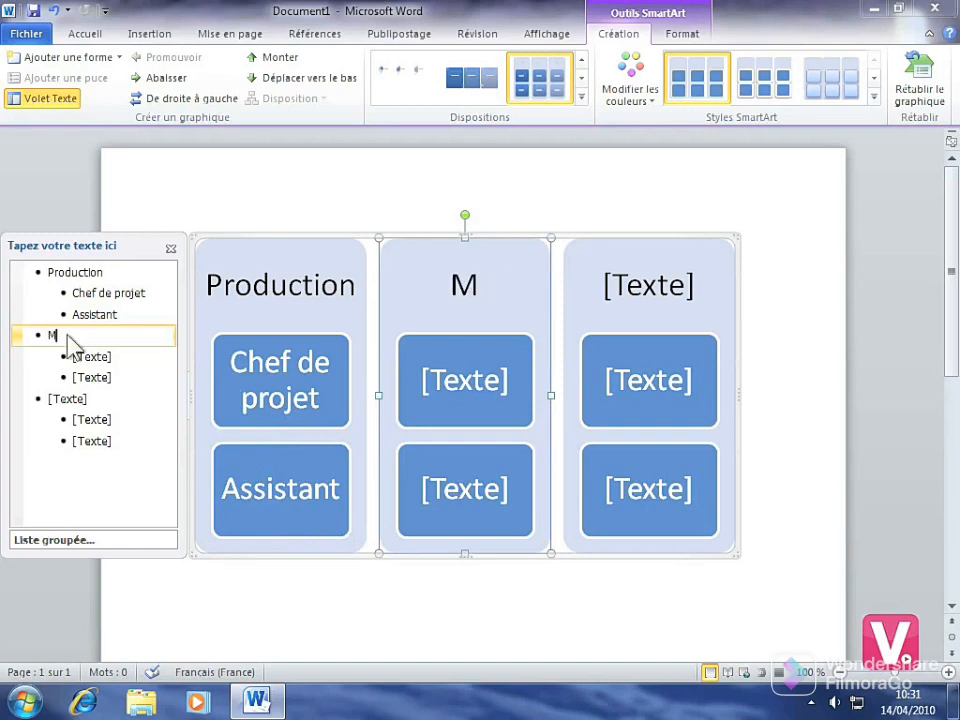
text(arketing)
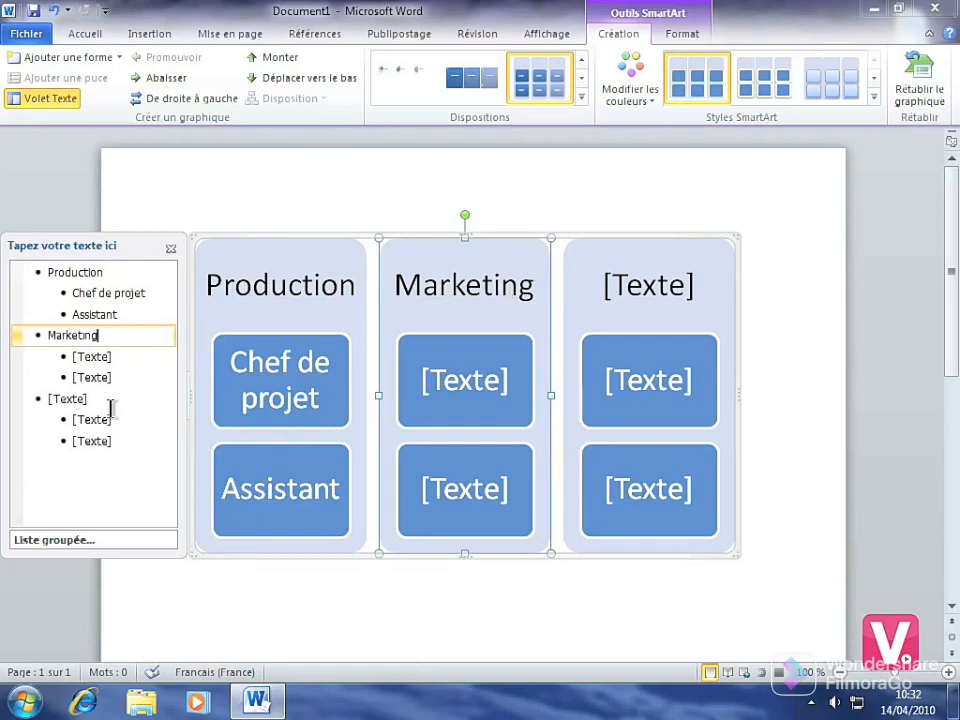
click(171, 249)
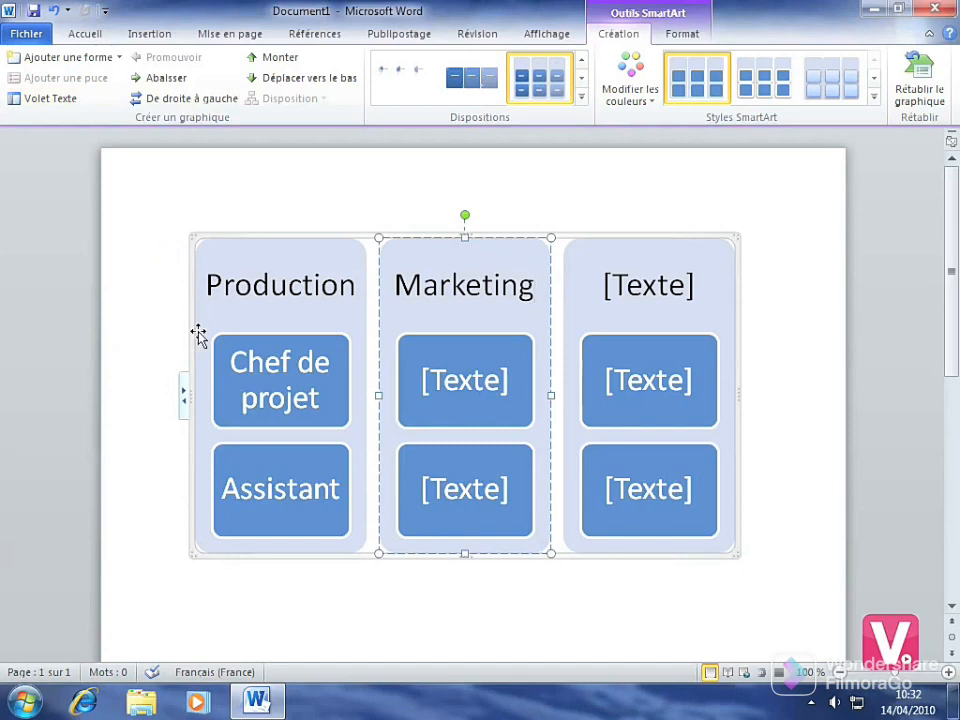
click(472, 390)
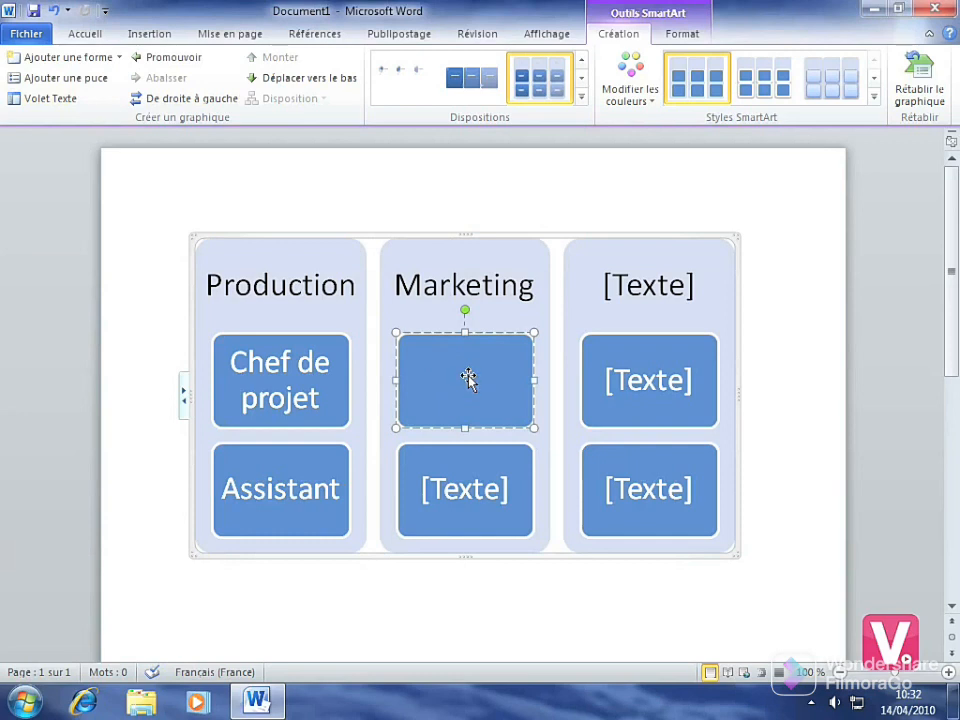
text(Commerciaux)
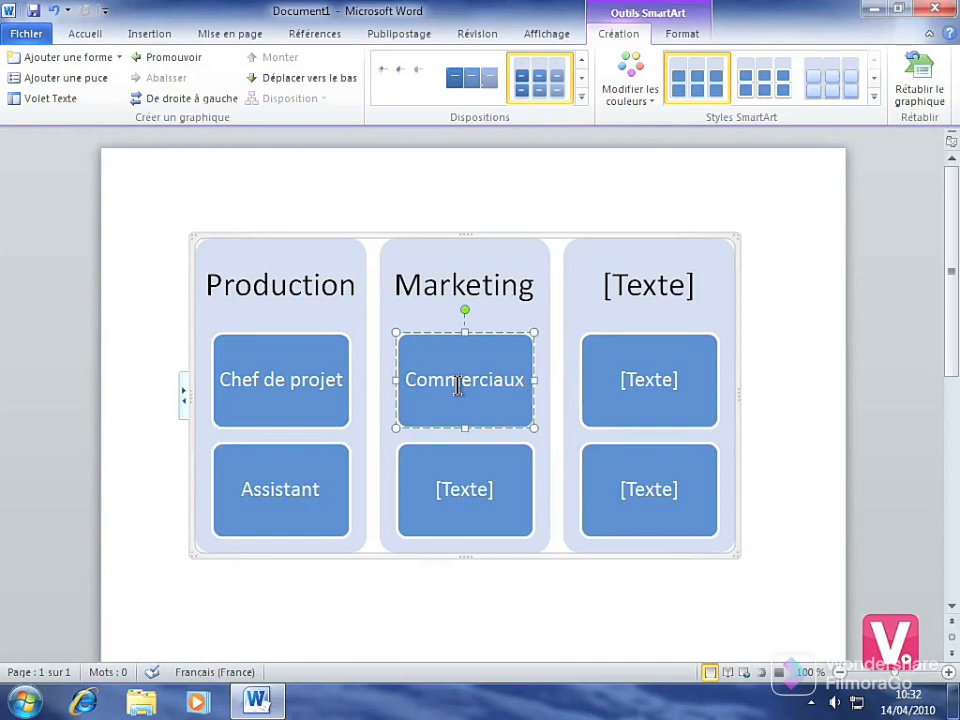
Step: Switch the SmartArt to the layout with column headings and small picture placeholders, and insert the Gustave_Flaubert image beside Chef de projet
click(581, 95)
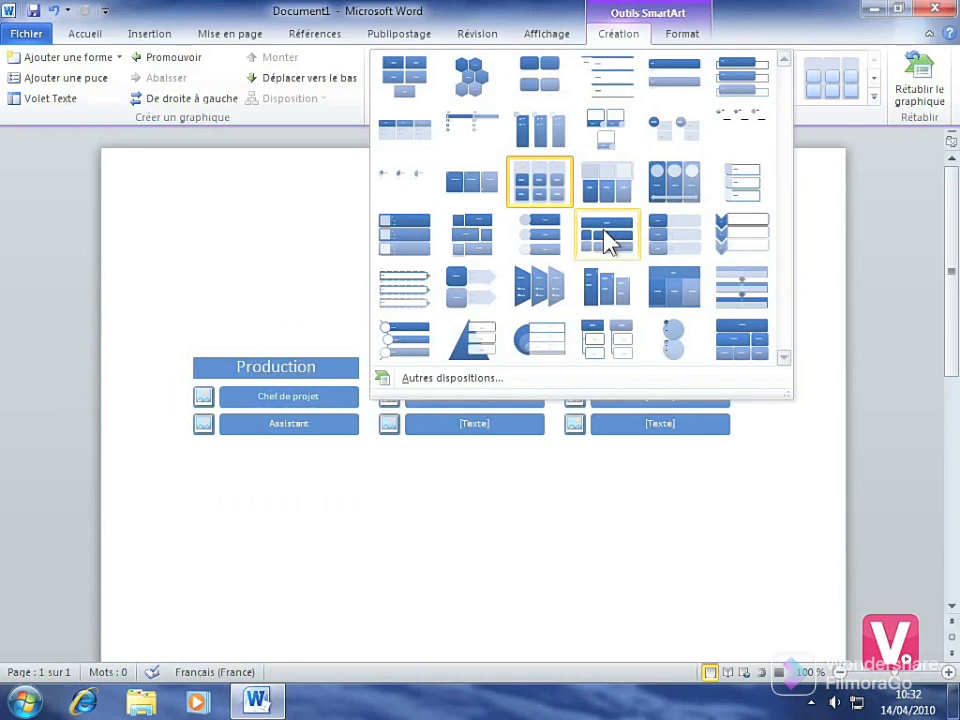
click(607, 240)
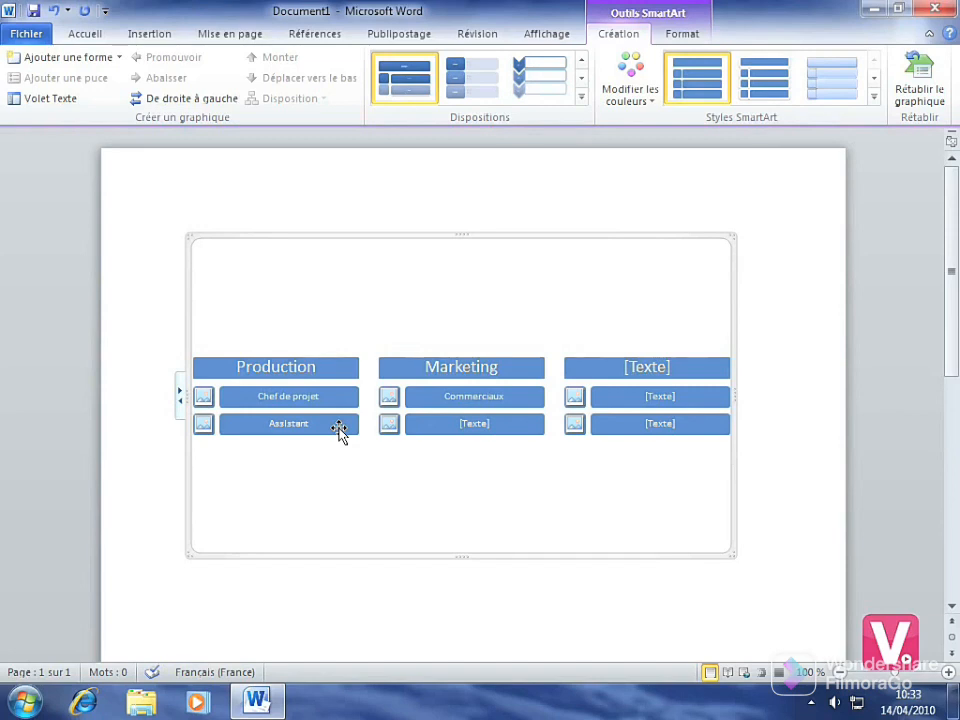
click(203, 398)
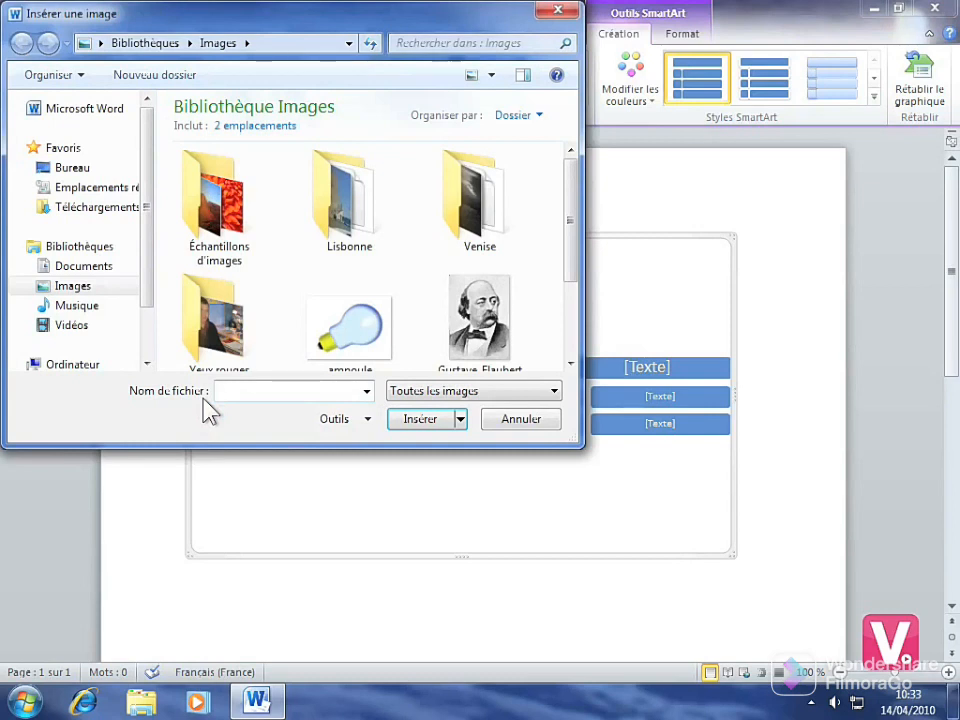
click(488, 310)
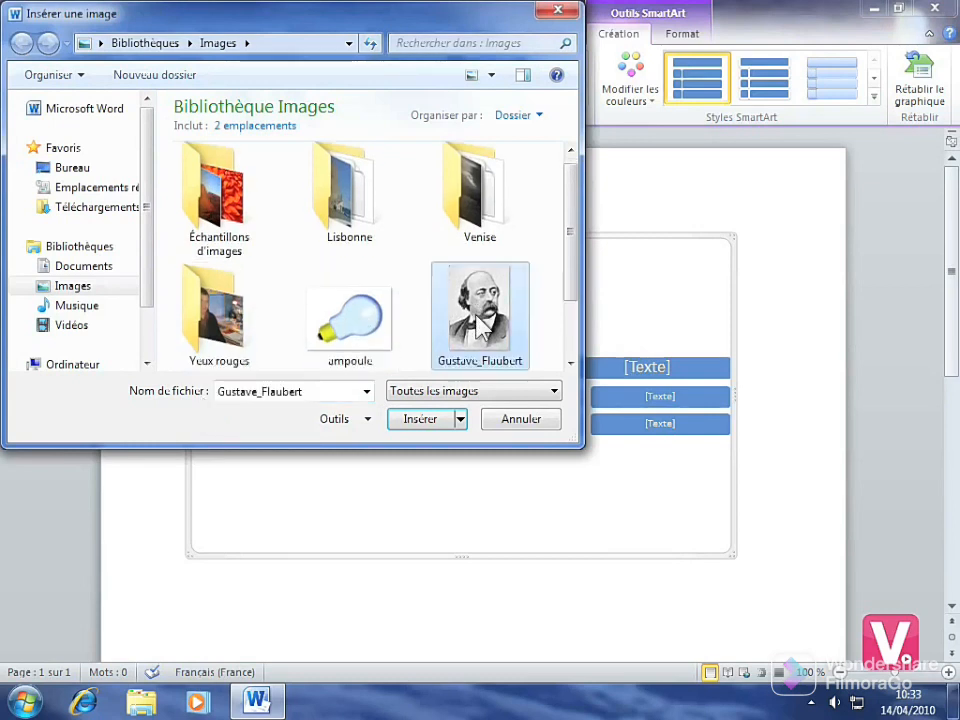
click(420, 421)
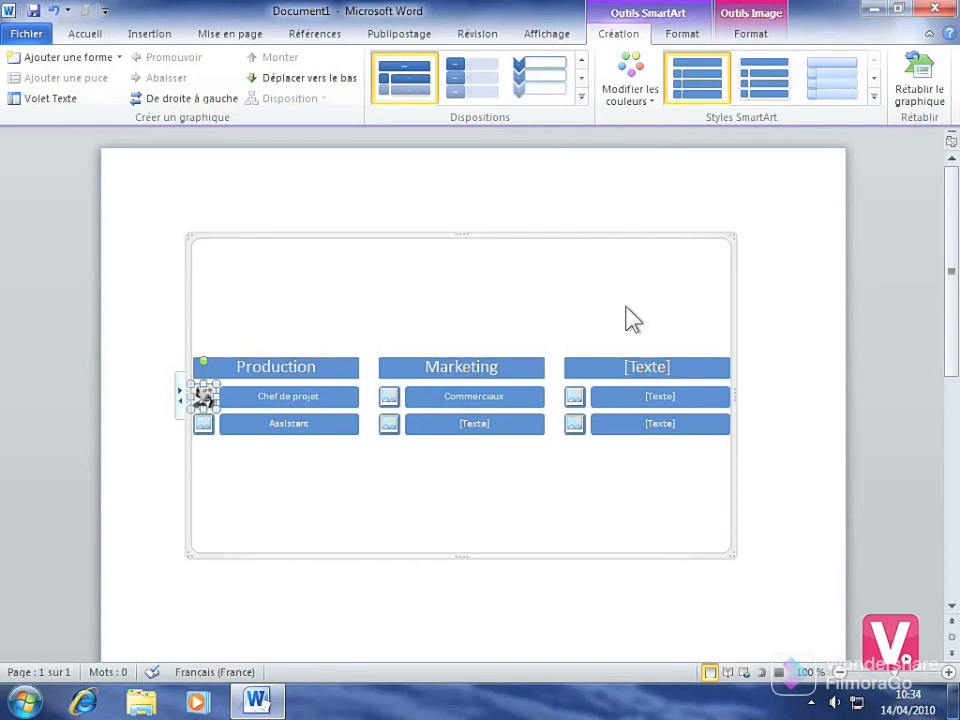
Step: Apply the pale blue style to the SmartArt graphic and the red-outlined shape style to the Production heading
click(874, 100)
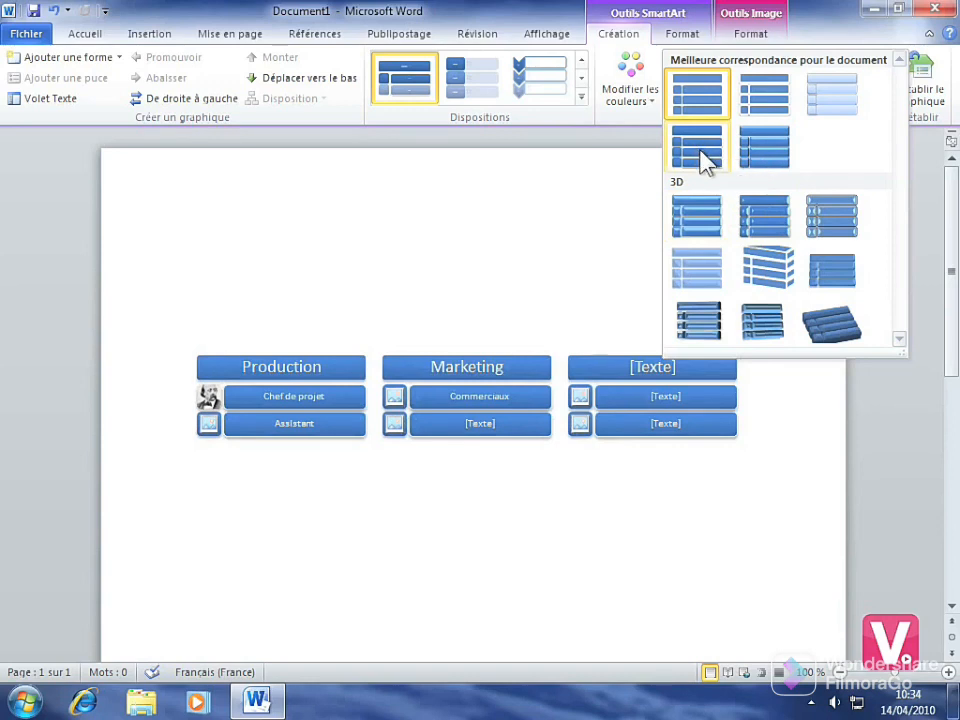
click(822, 97)
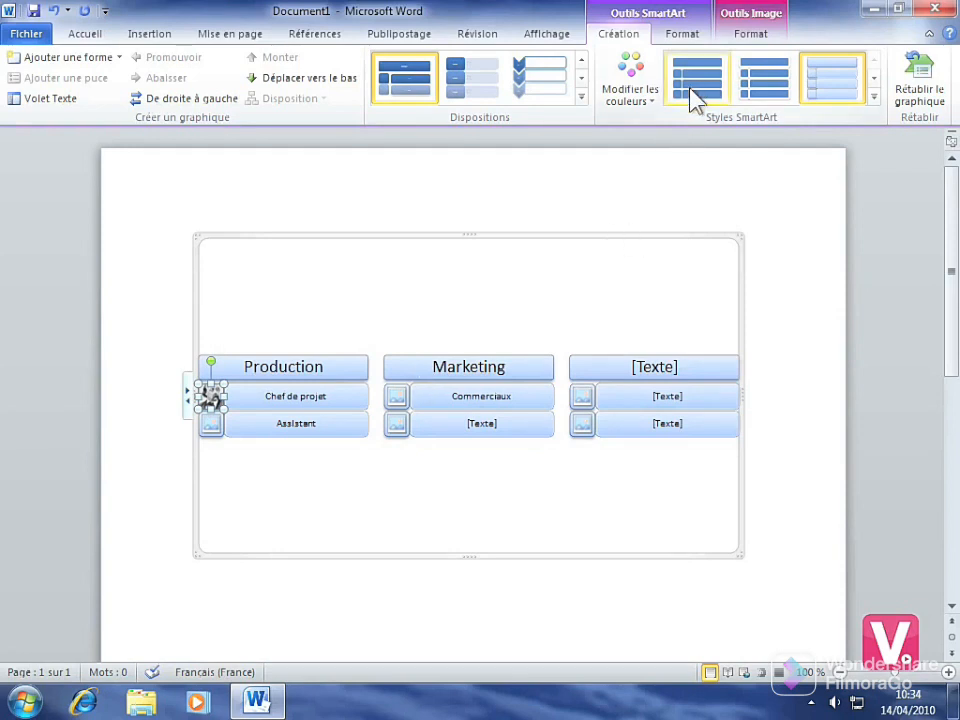
click(685, 36)
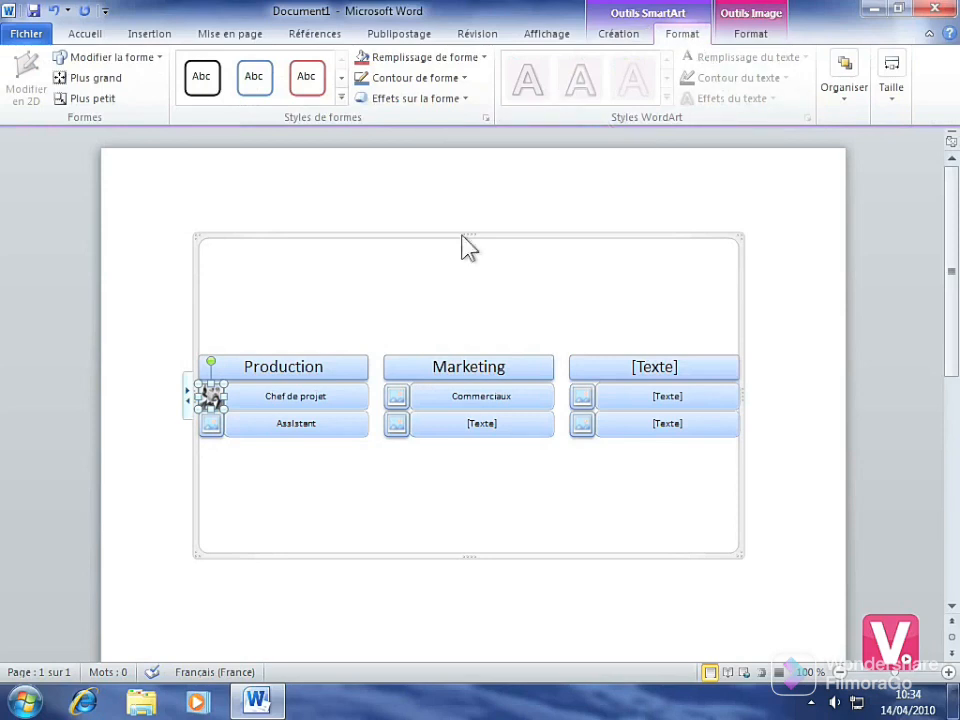
click(340, 366)
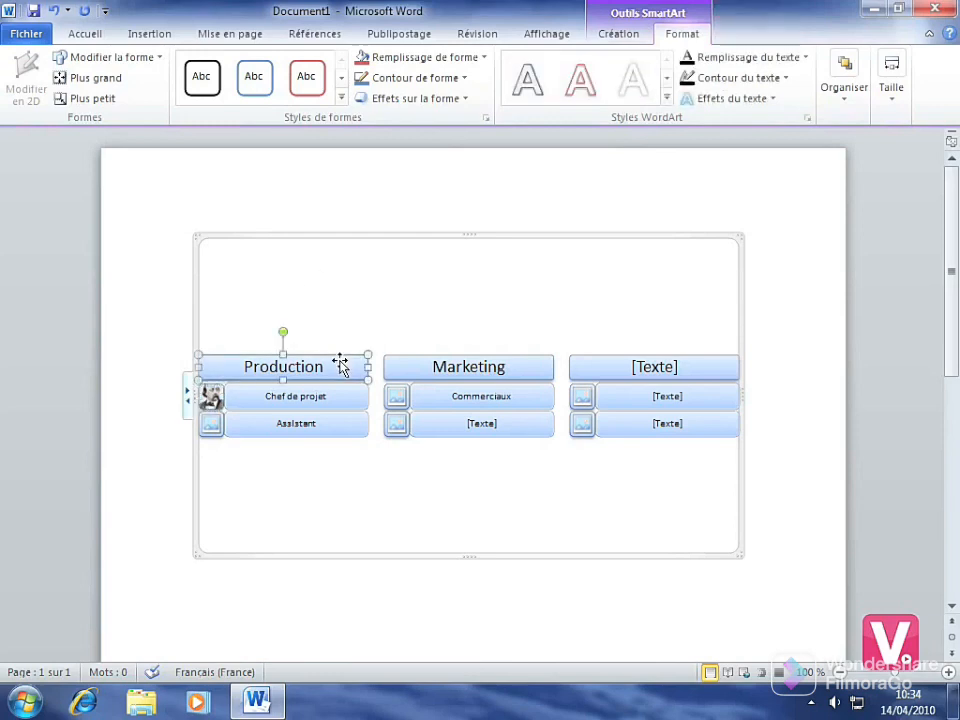
click(307, 84)
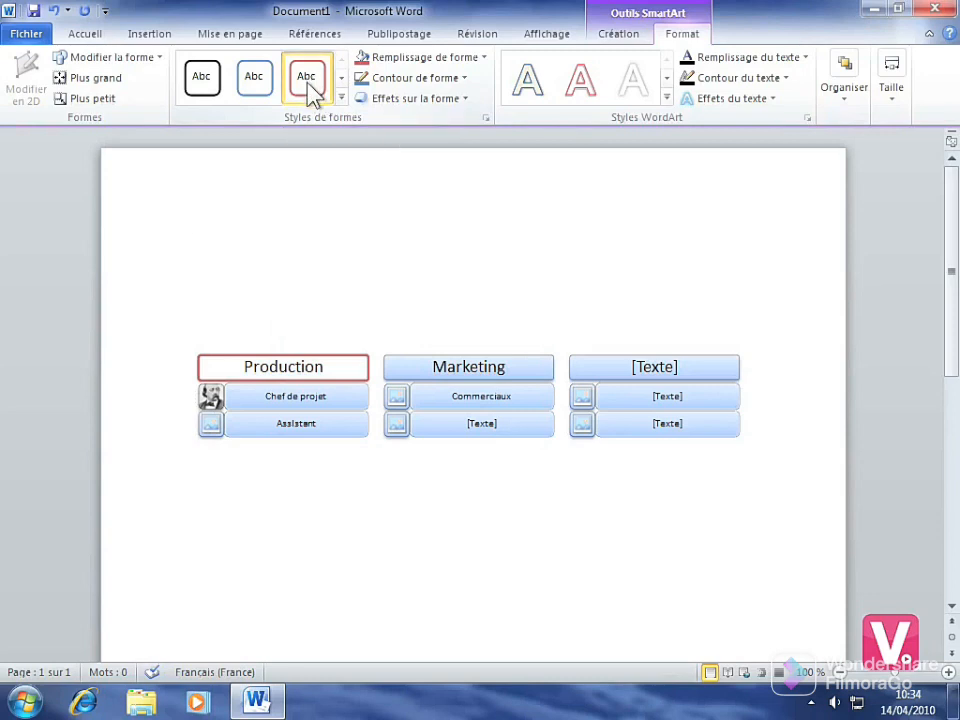
click(392, 143)
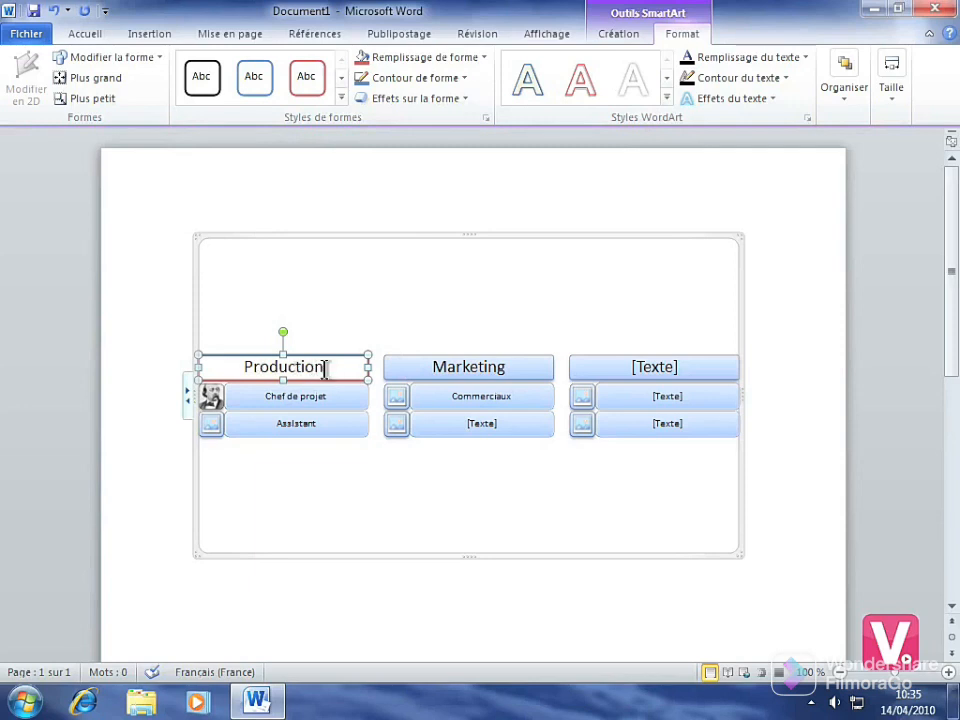
Step: Set the text fill of the word Production to standard red
double_click(293, 378)
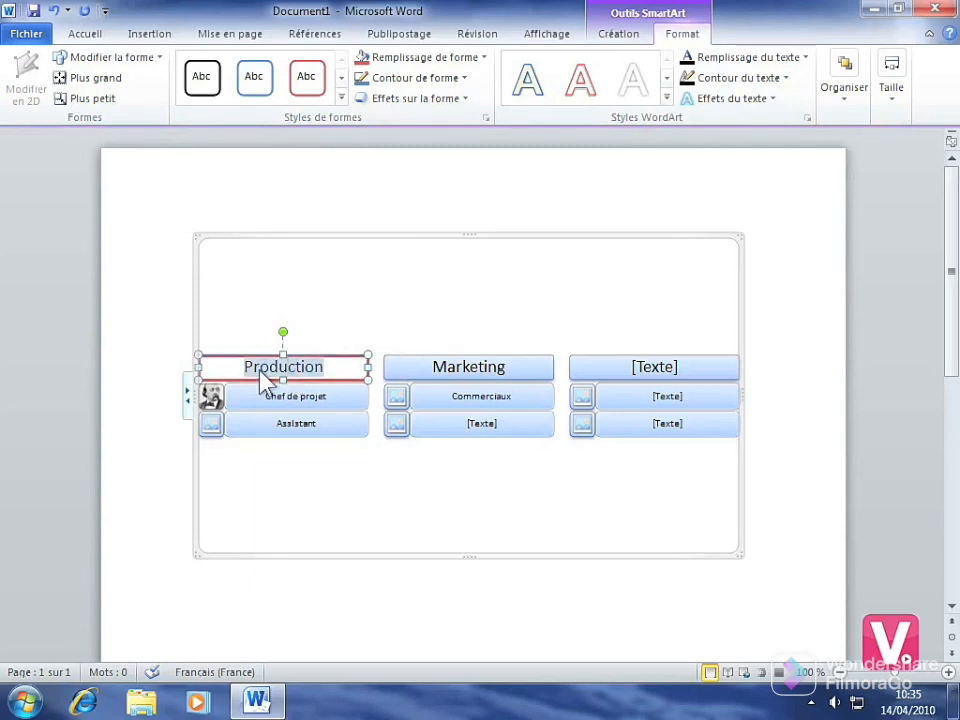
click(805, 58)
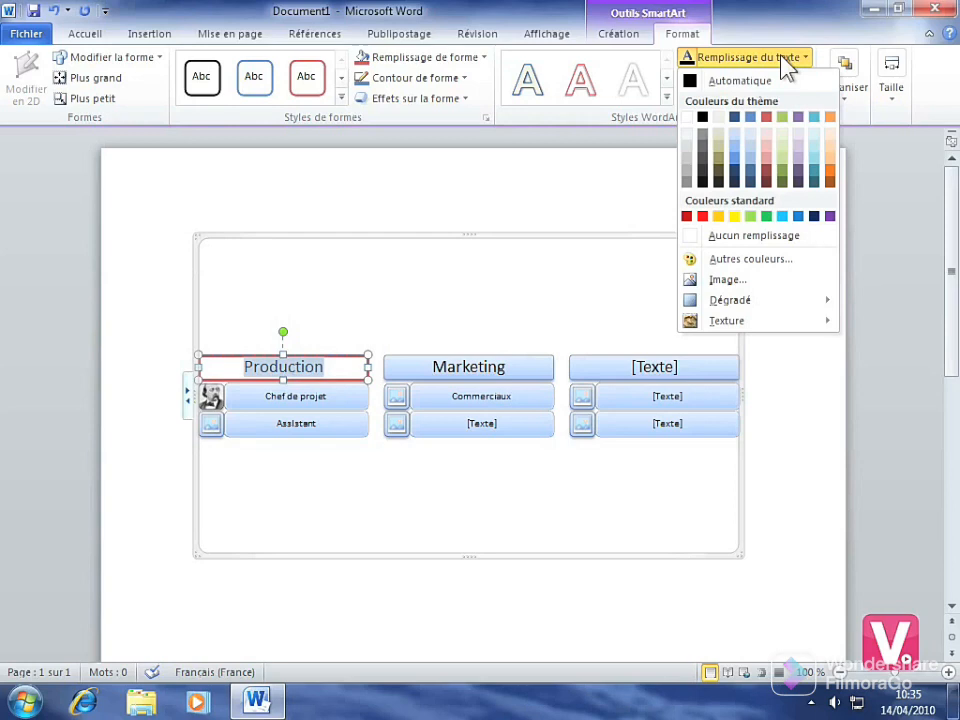
click(702, 217)
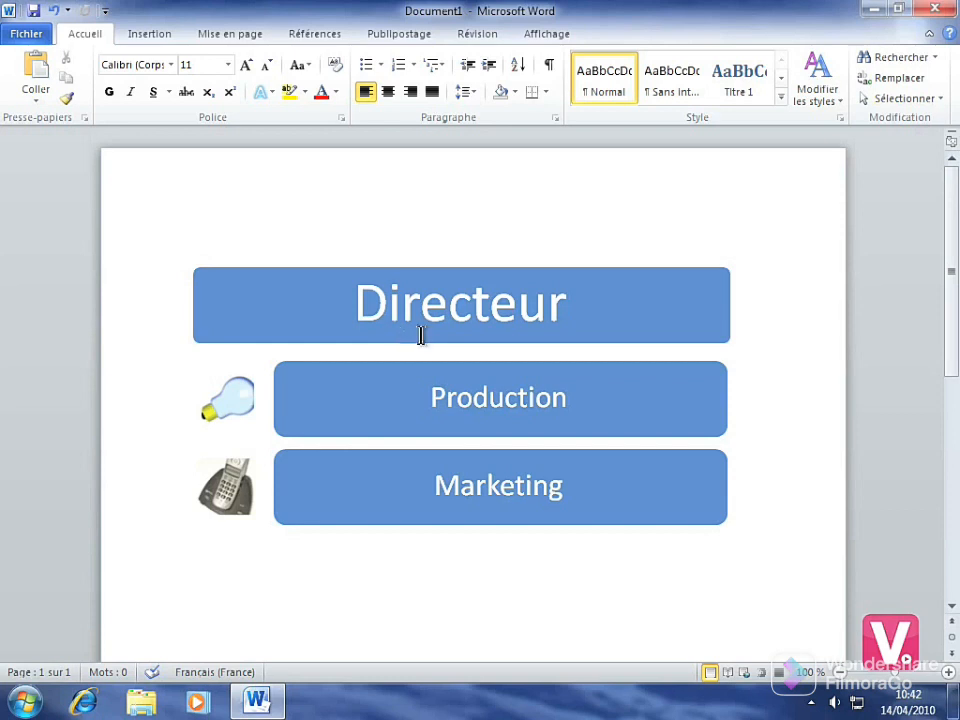
Step: Insert a caption for the Directeur SmartArt graphic with the label Figure and the position Sous la sélection
click(420, 335)
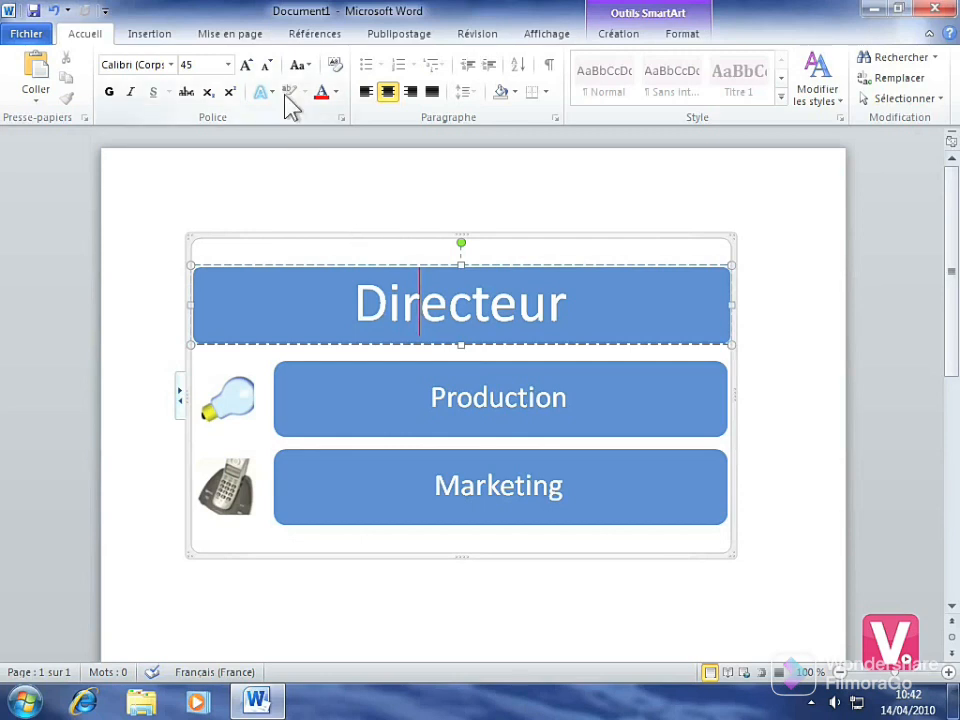
click(314, 36)
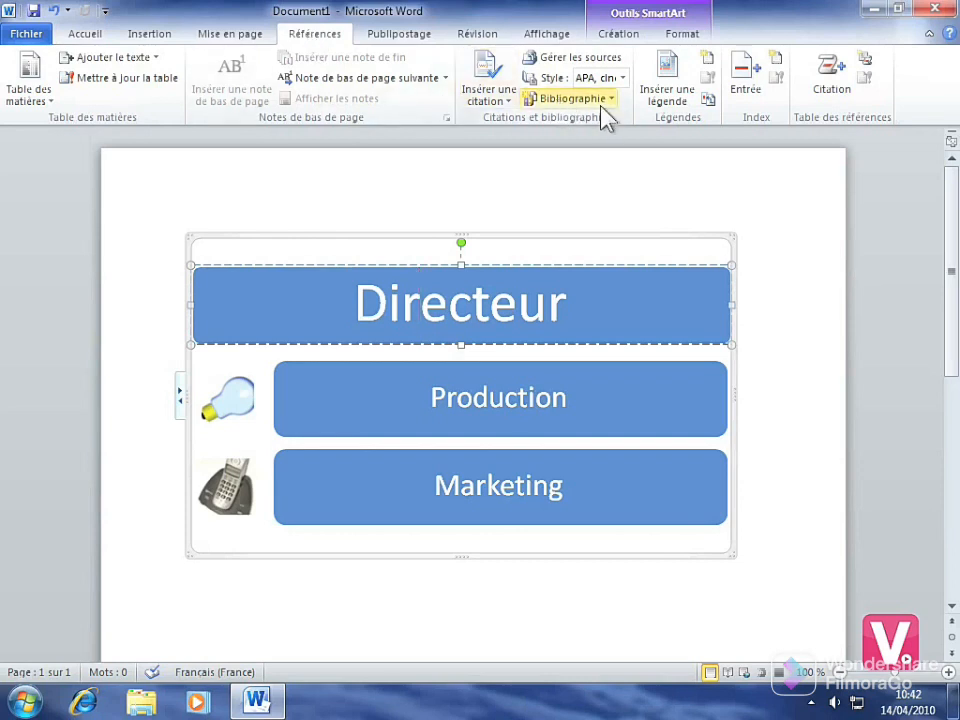
click(667, 100)
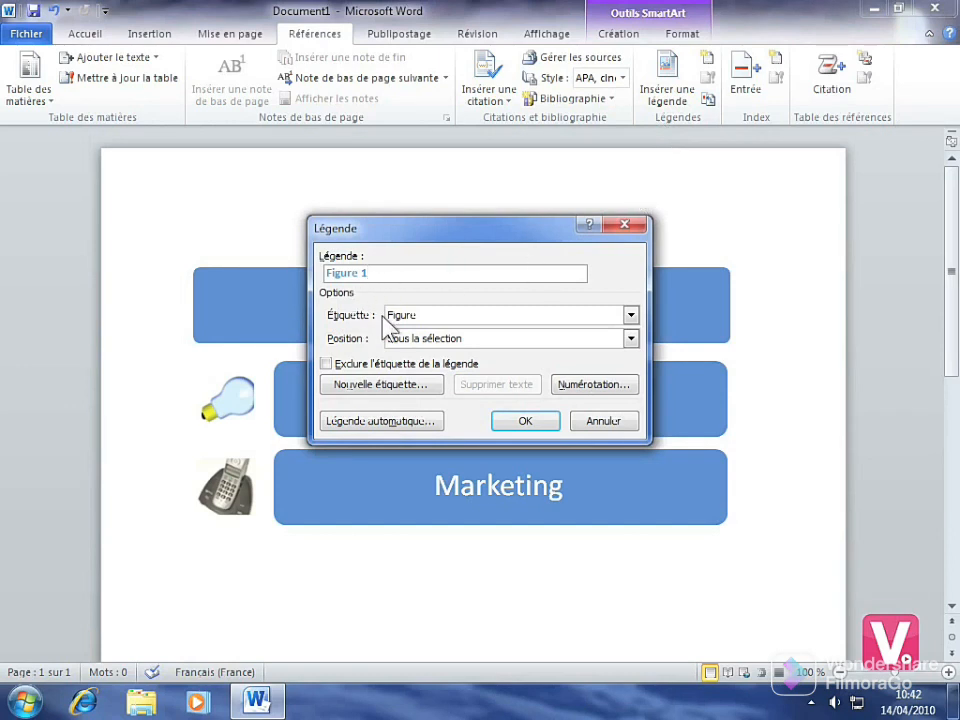
click(631, 316)
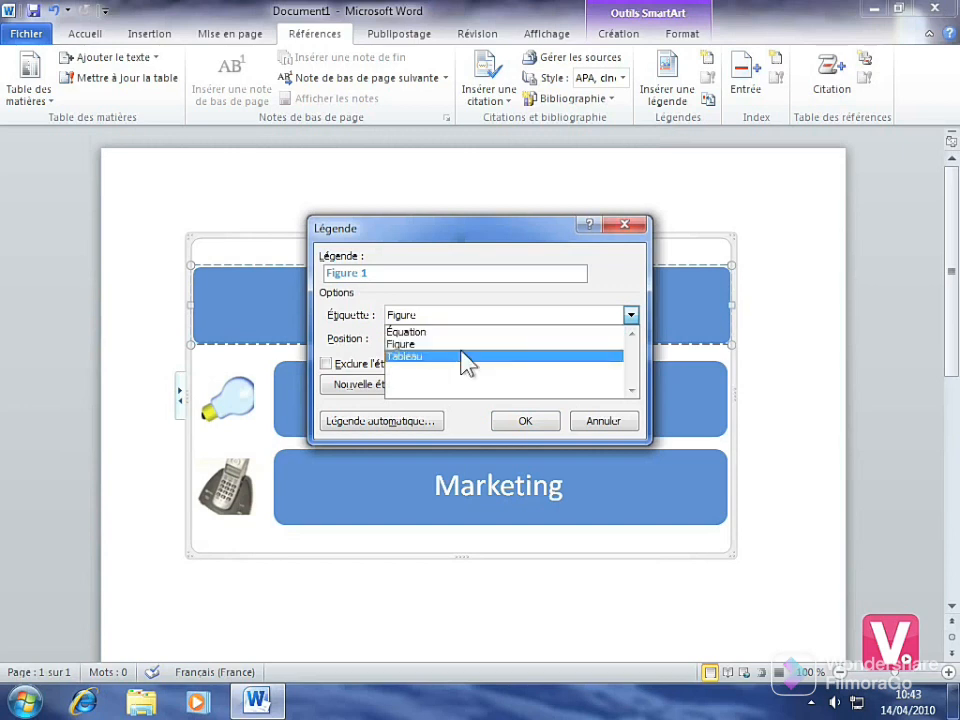
click(401, 344)
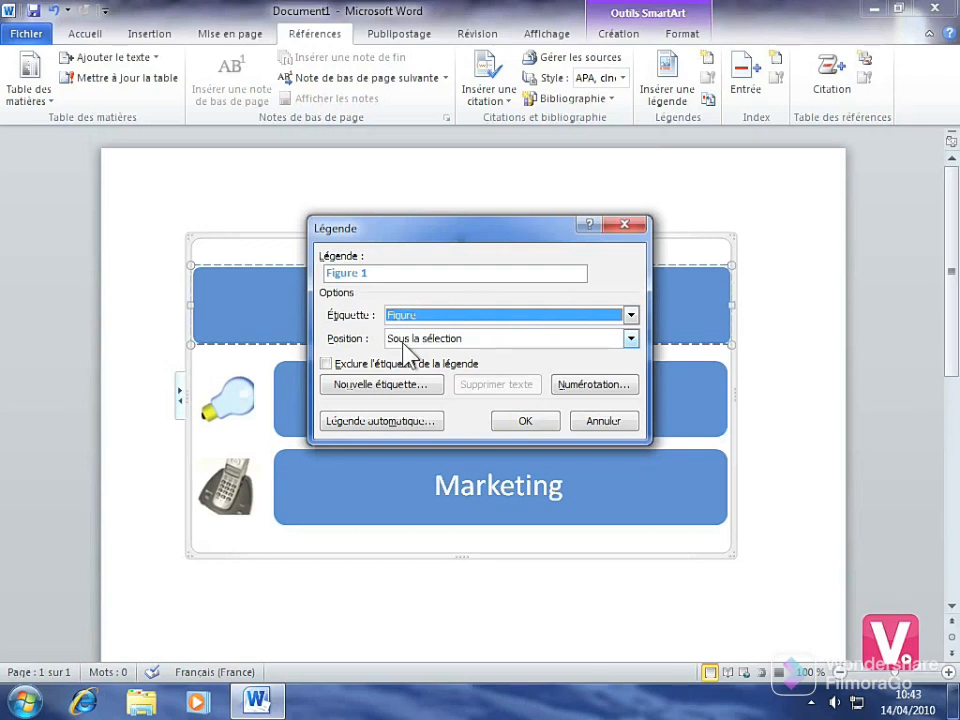
click(631, 339)
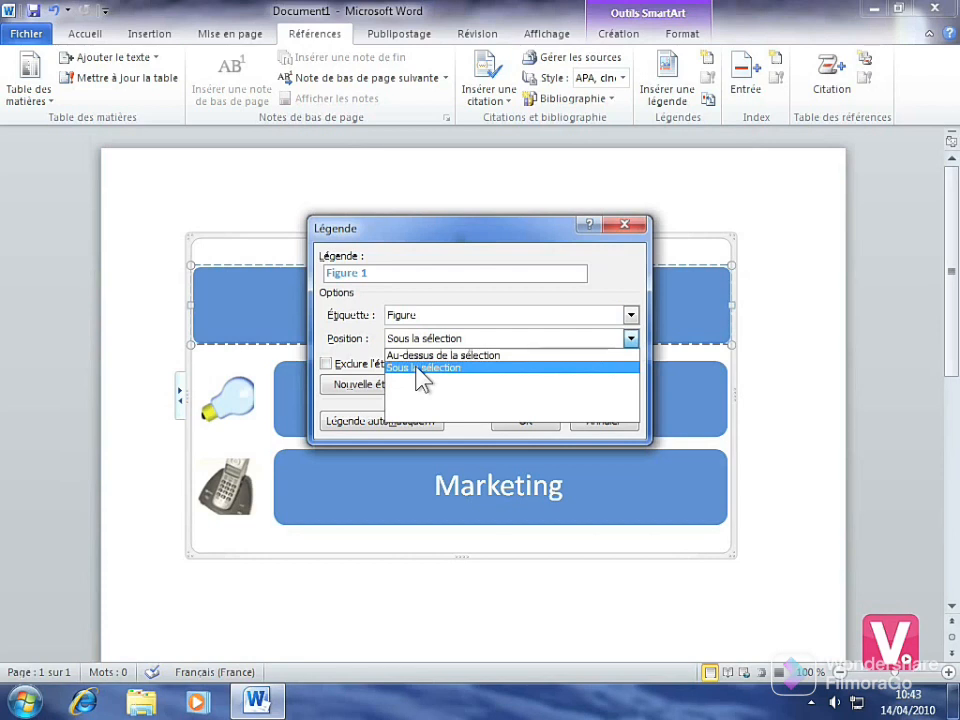
key(Up)
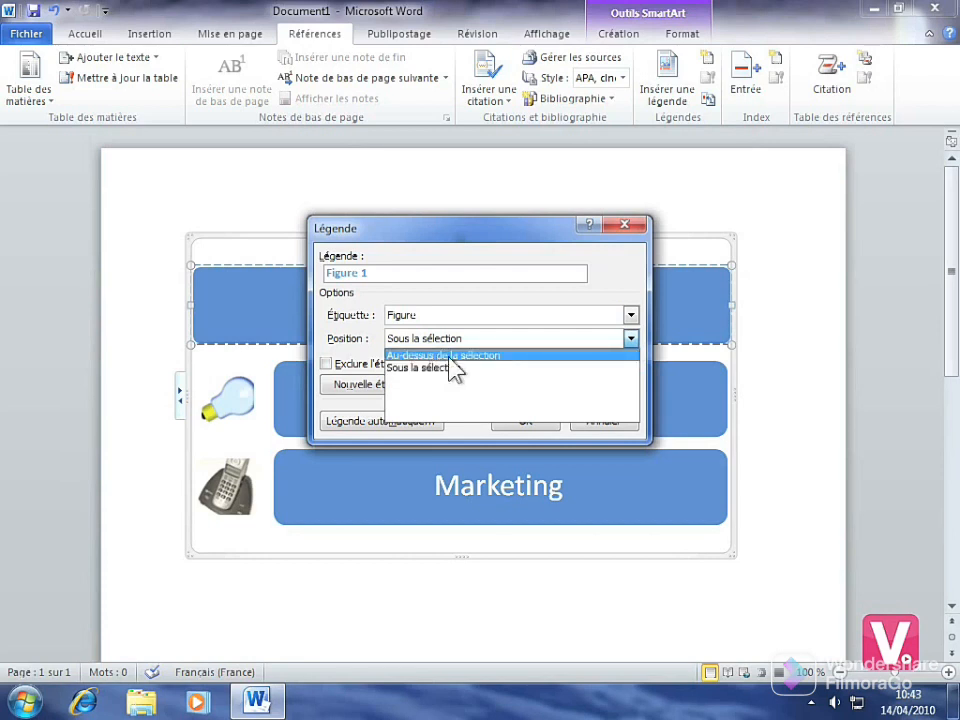
click(417, 368)
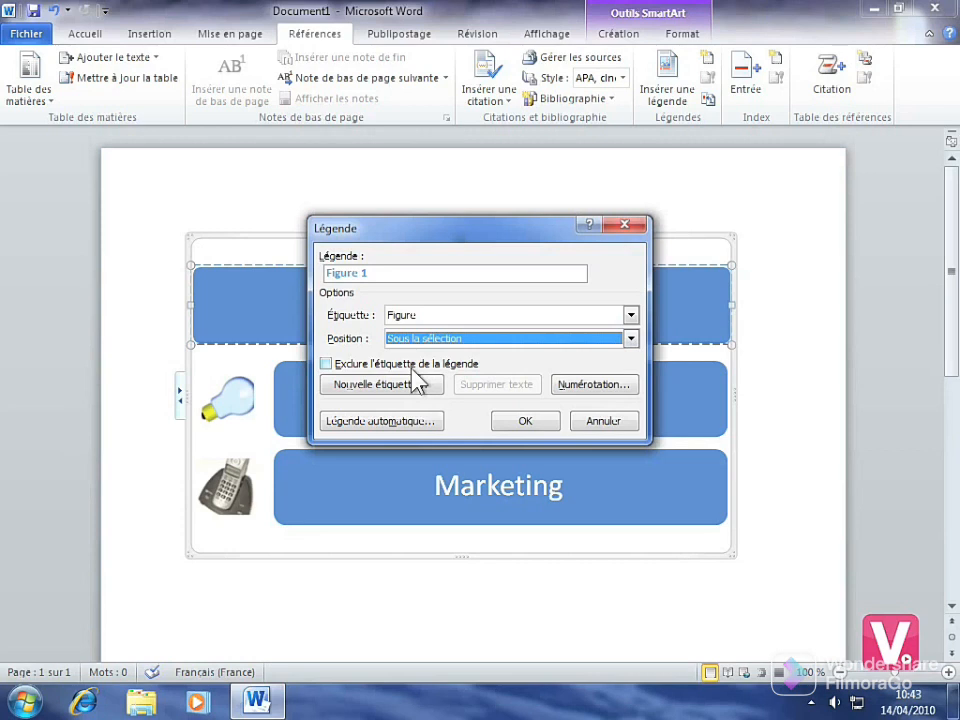
click(397, 390)
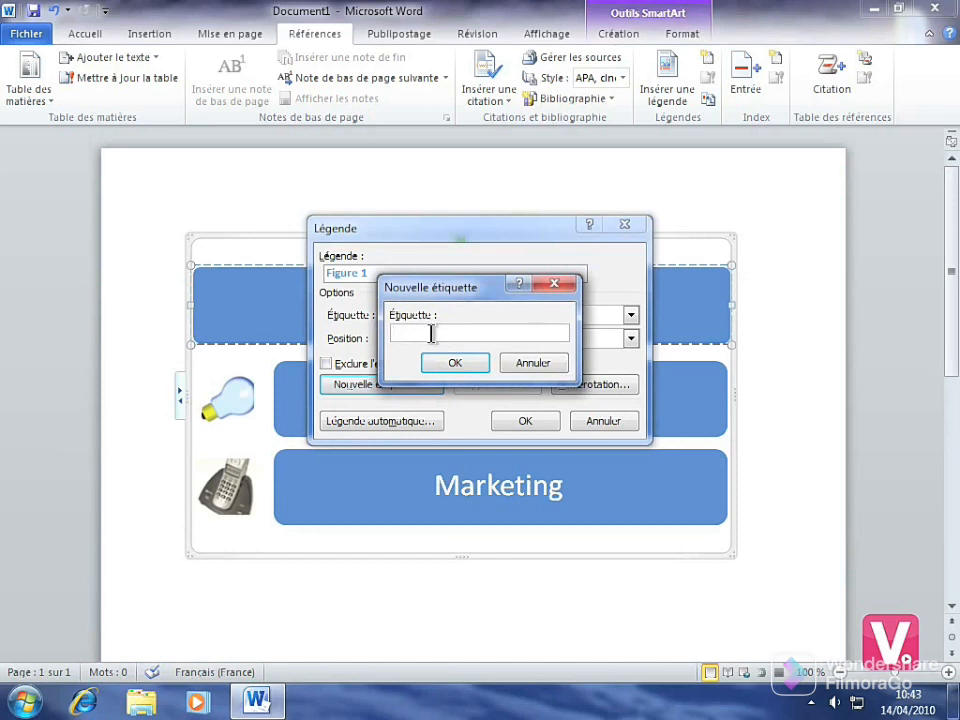
click(532, 365)
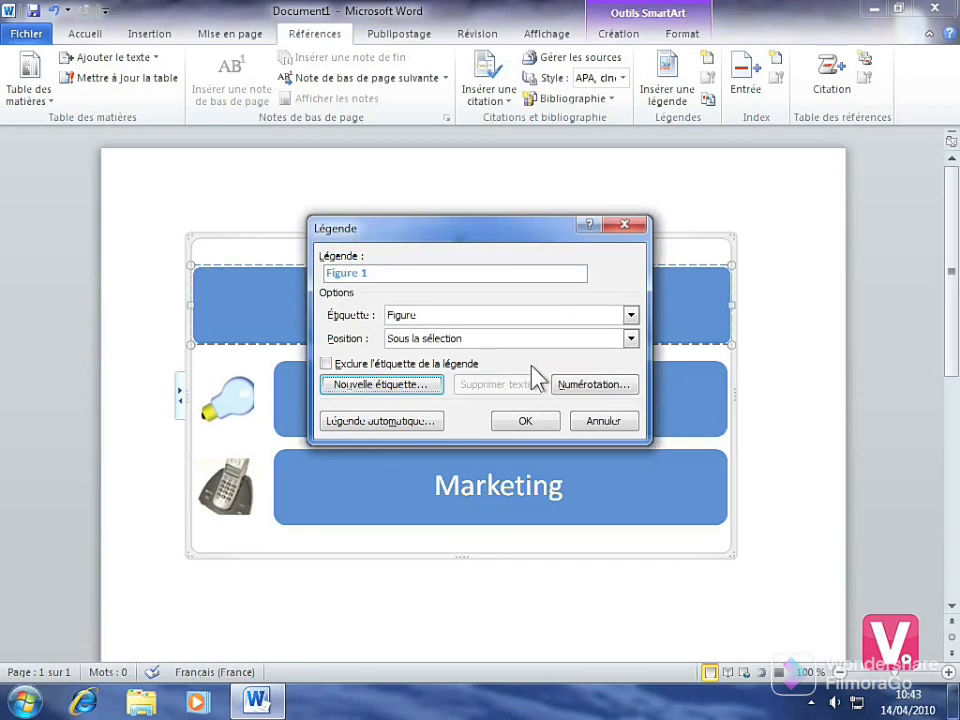
click(525, 421)
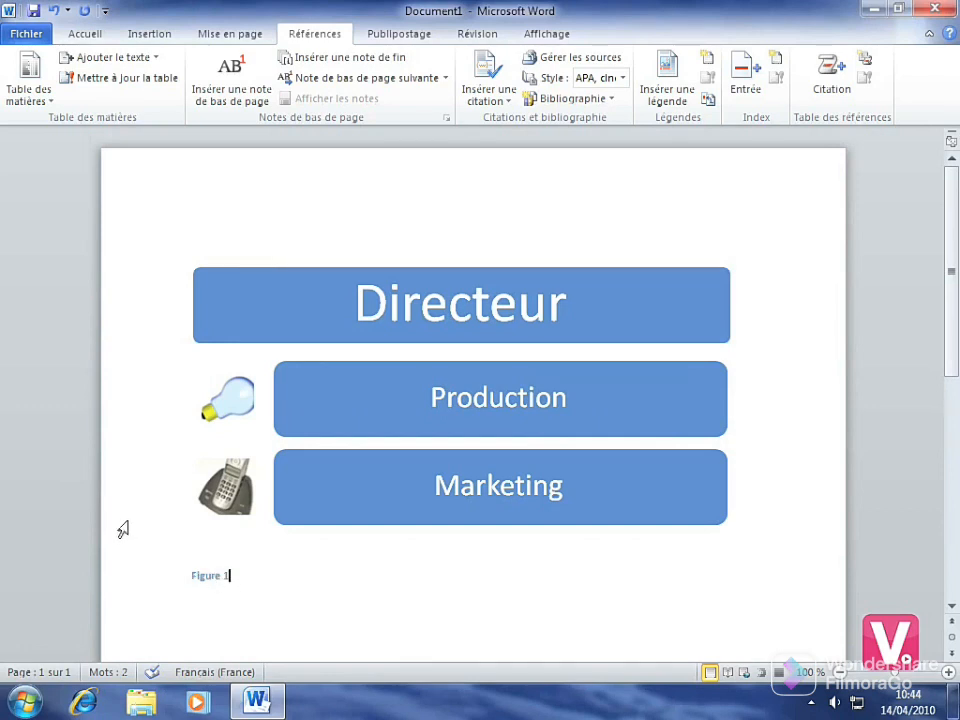
Step: Replace the caption text under the SmartArt graphic with "Organigramme de la société"
triple_click(226, 575)
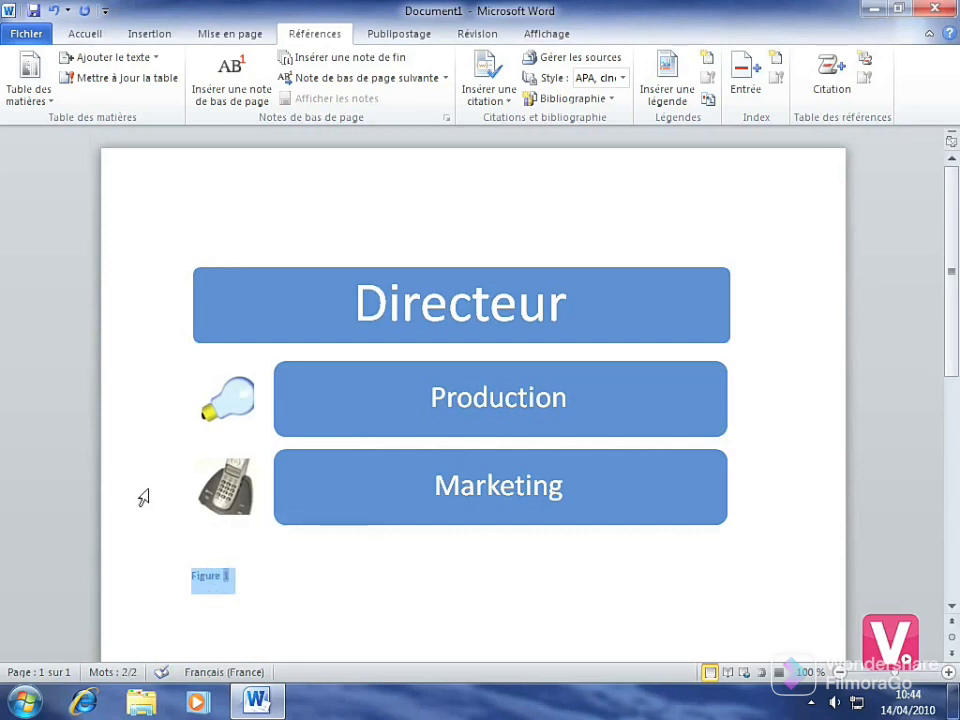
text(Orga)
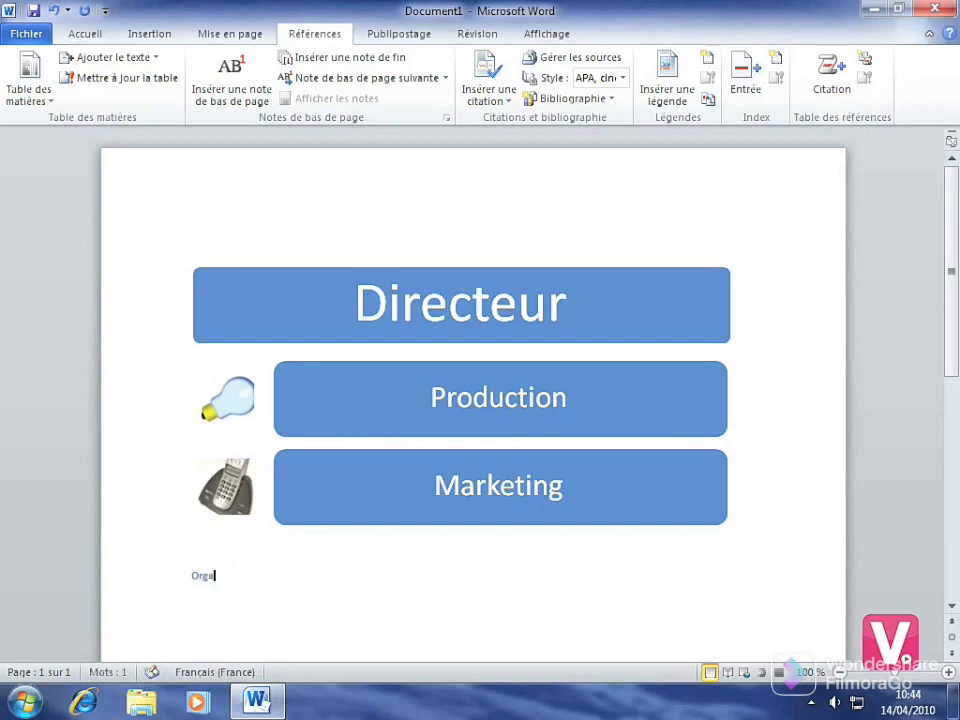
text(nigramme de la)
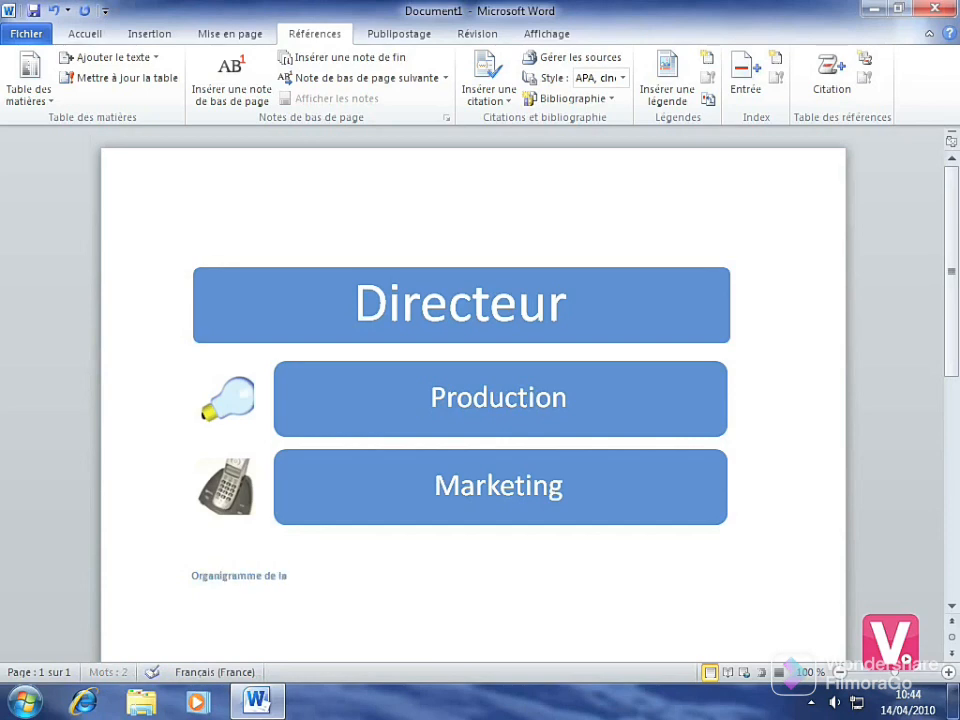
text( société)
click(138, 469)
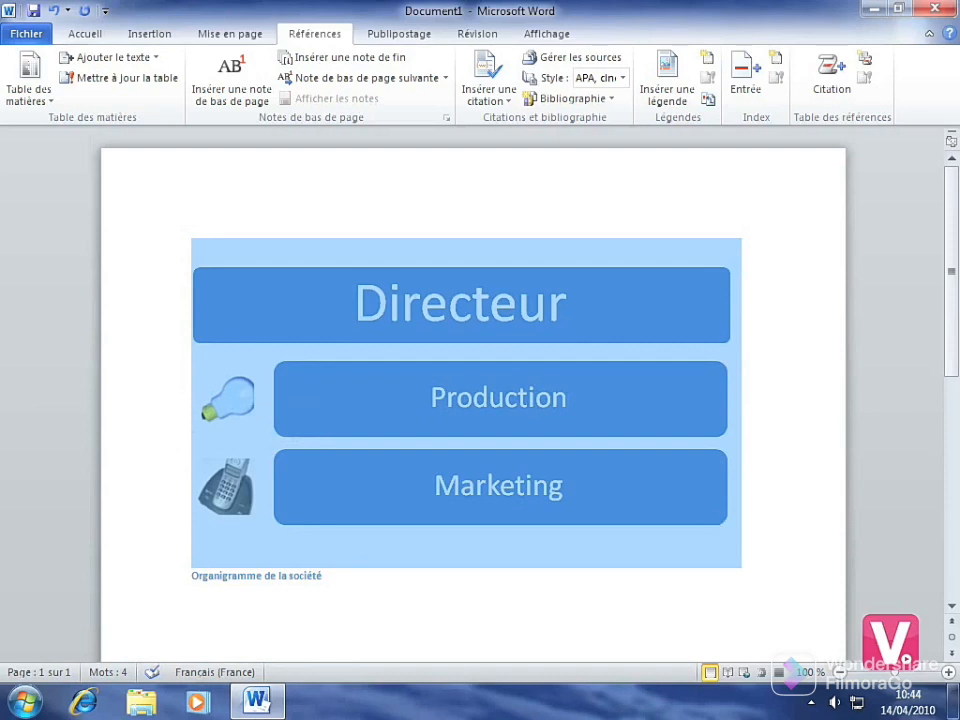
click(745, 545)
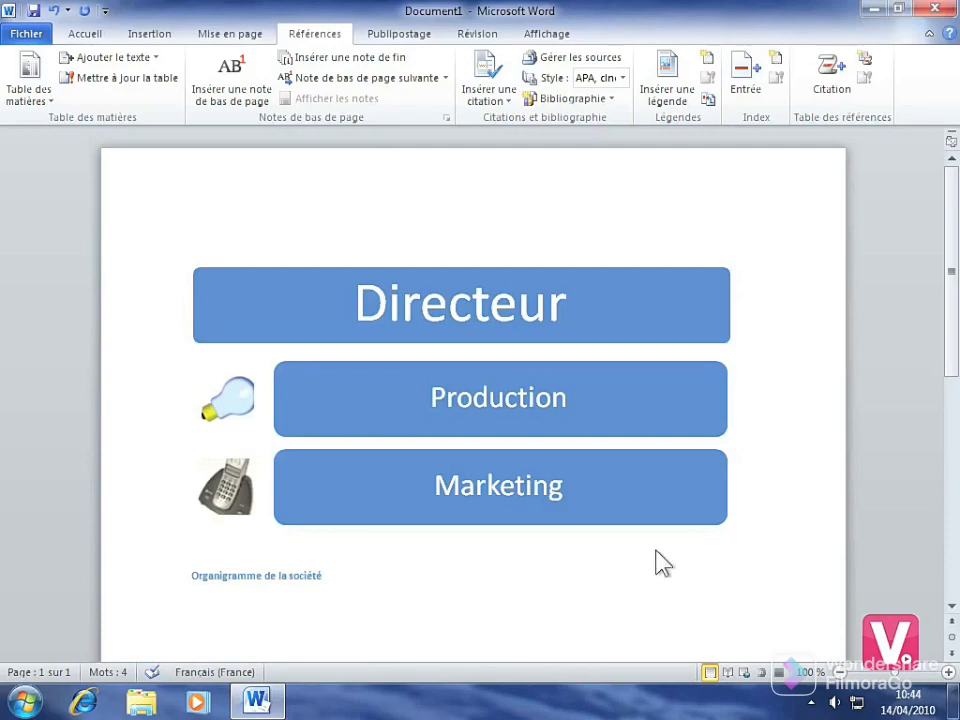
Step: Insert a caption for the Venice photo with the label Figure and the position Au-dessus de la sélection
scroll(660, 560, down, 5)
scroll(655, 555, down, 4)
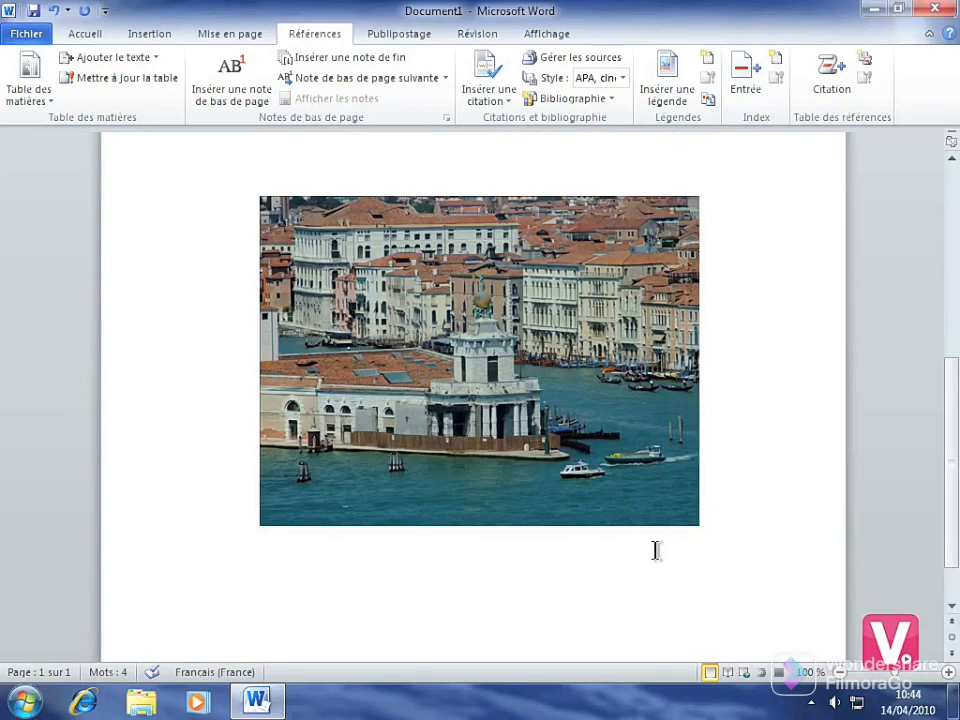
click(531, 393)
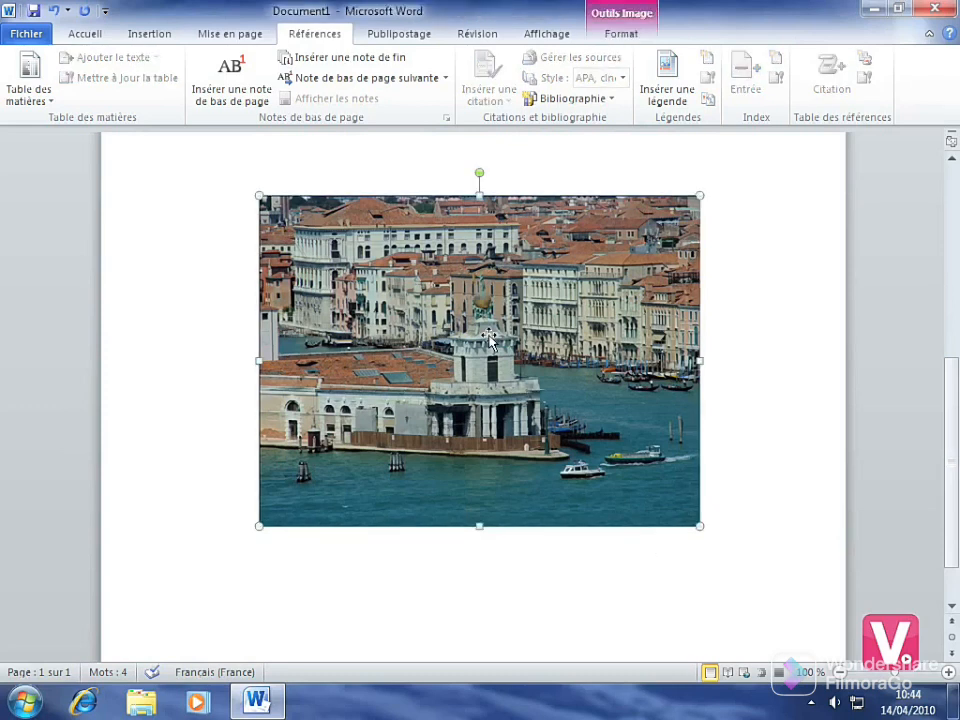
click(675, 92)
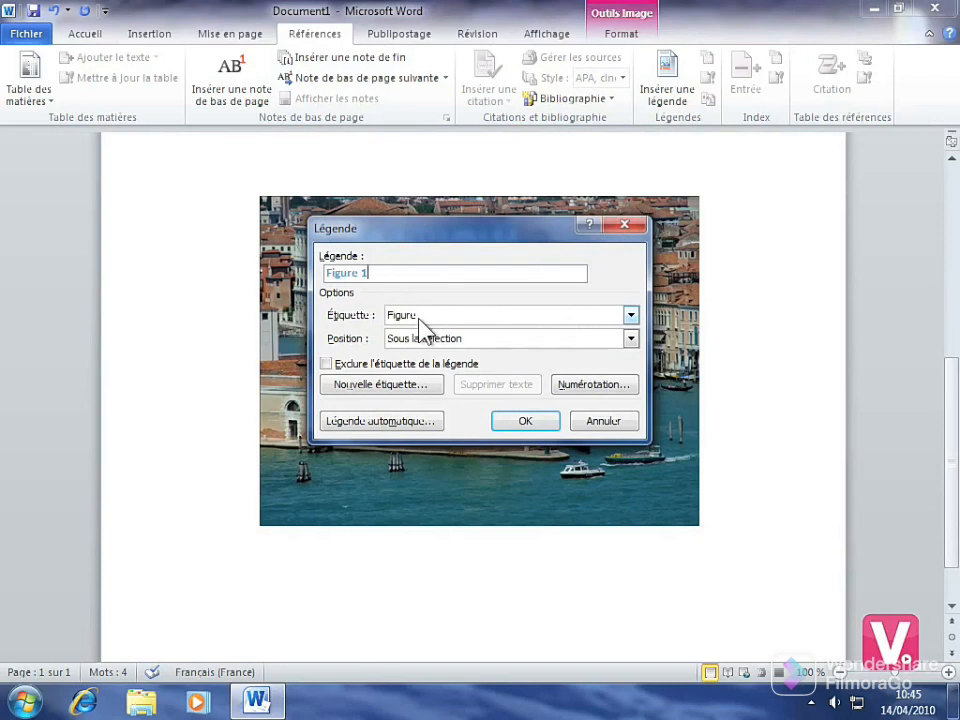
click(631, 339)
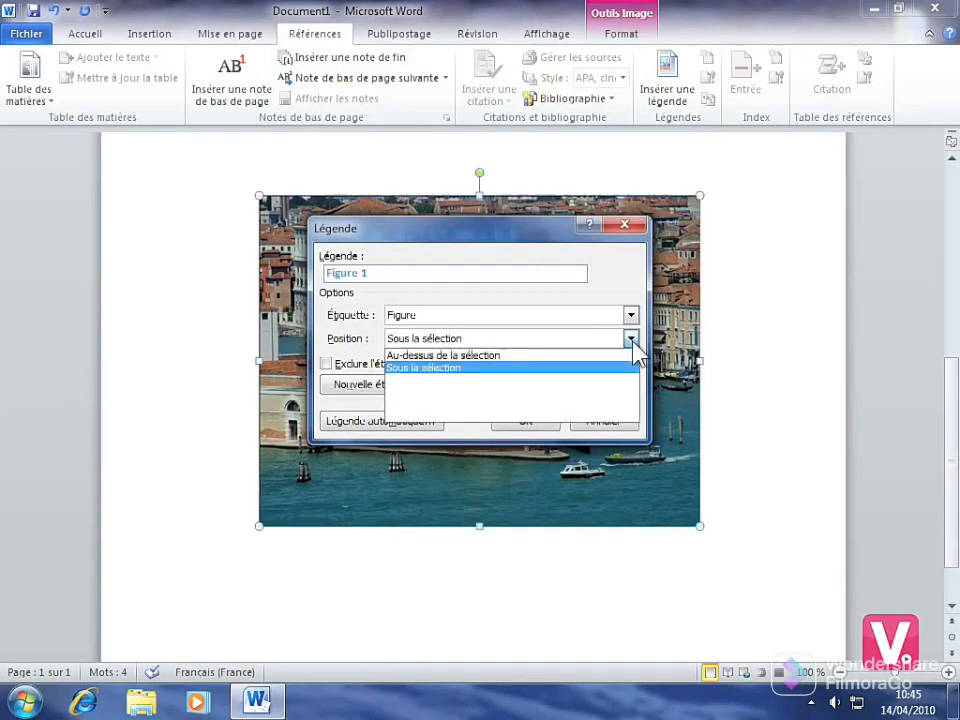
click(488, 355)
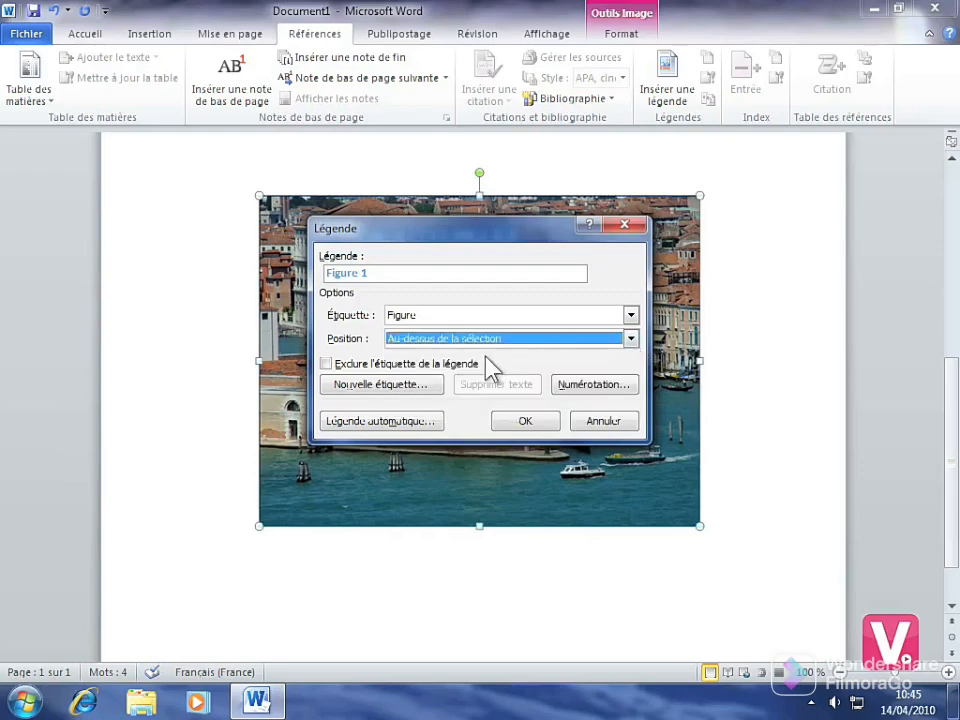
click(516, 423)
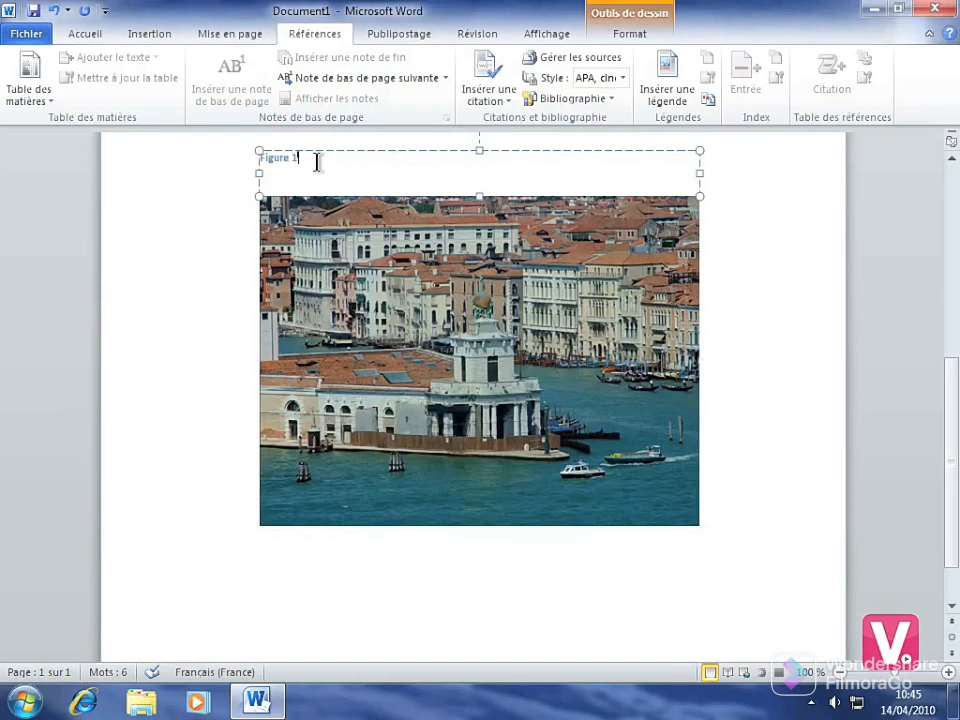
Step: Replace the caption text above the Venice photo with "Photo de Venise"
drag(304, 157, 255, 156)
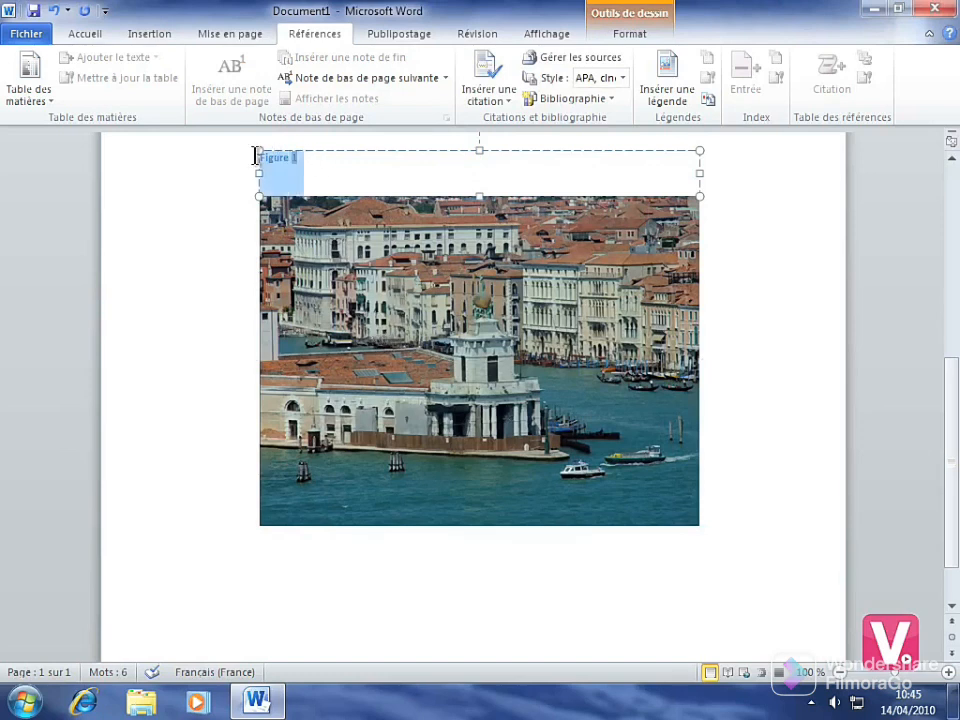
text(Photo d)
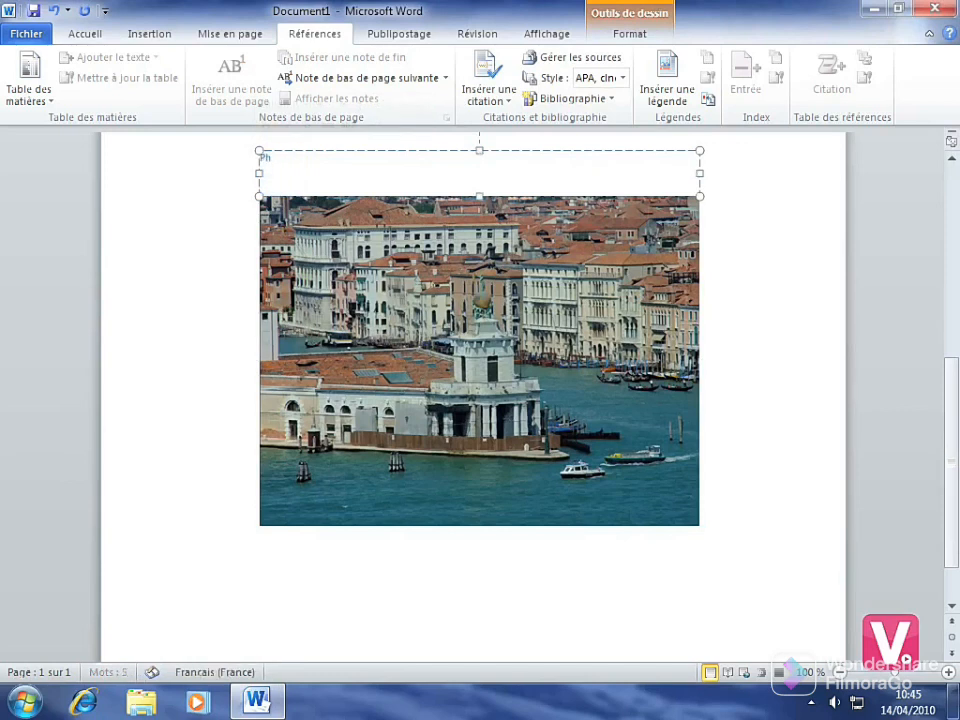
text(Venise)
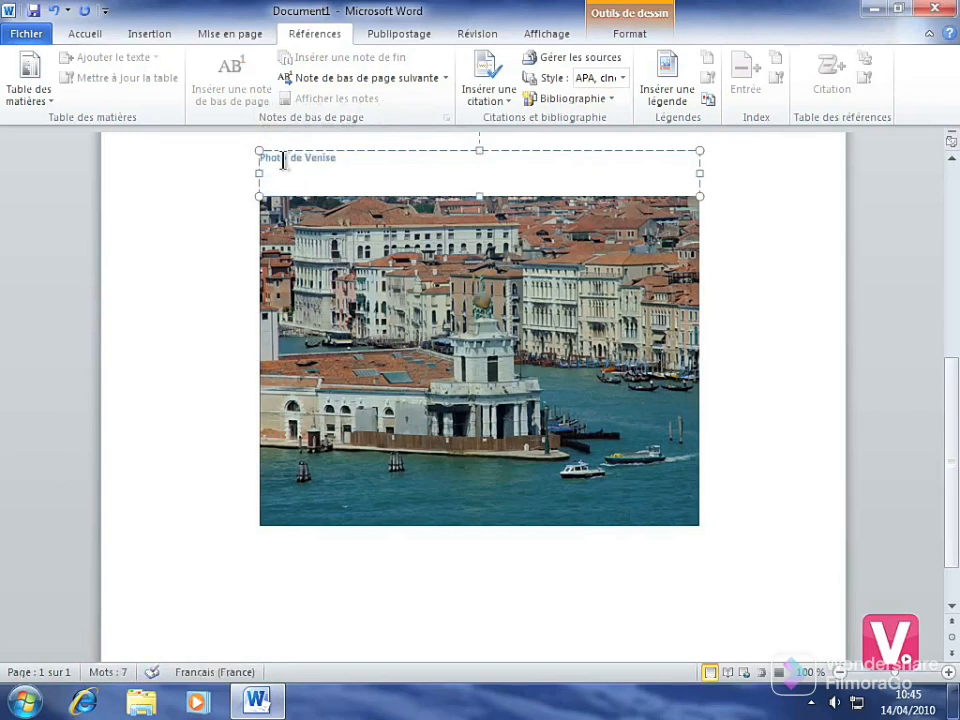
click(192, 204)
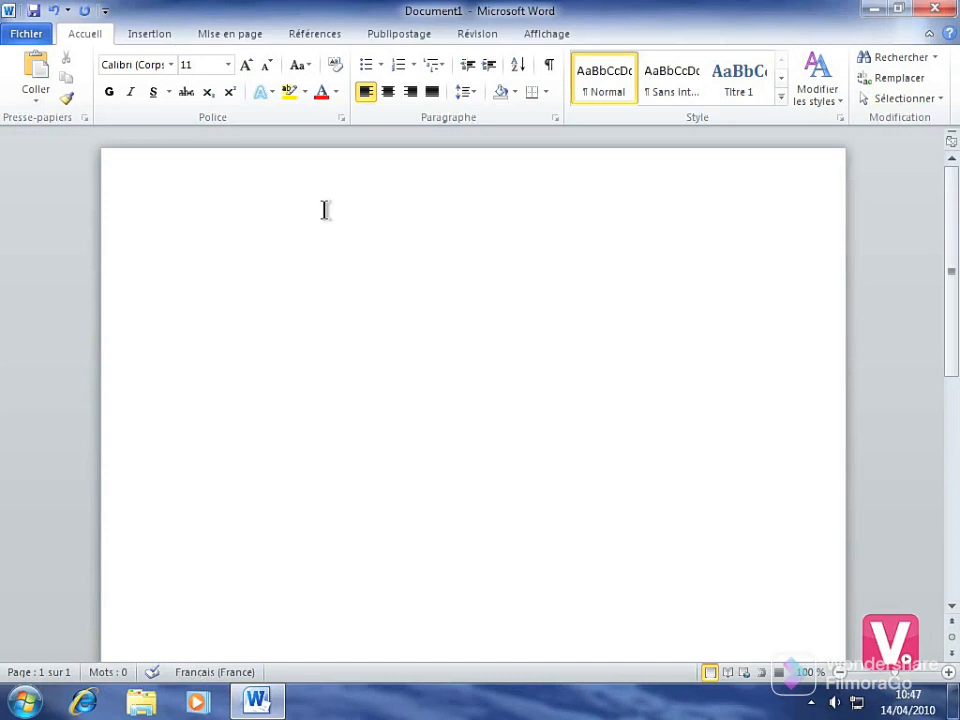
Step: Insert the predefined Loi binomiale equation into the blank document
click(146, 40)
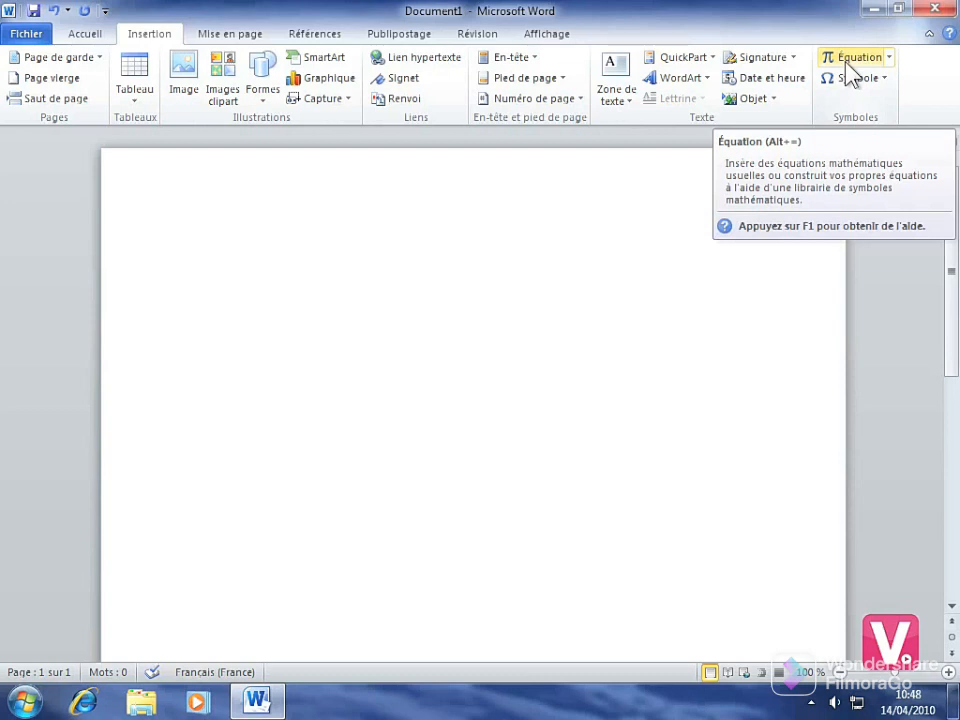
click(889, 60)
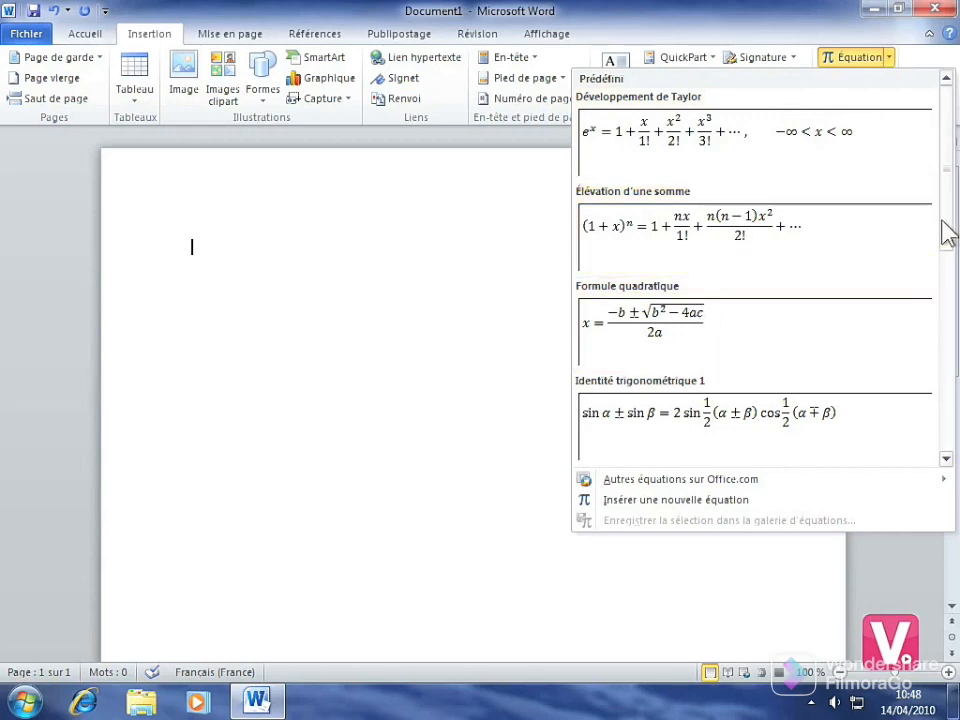
scroll(945, 243, down, 1)
scroll(945, 243, down, 8)
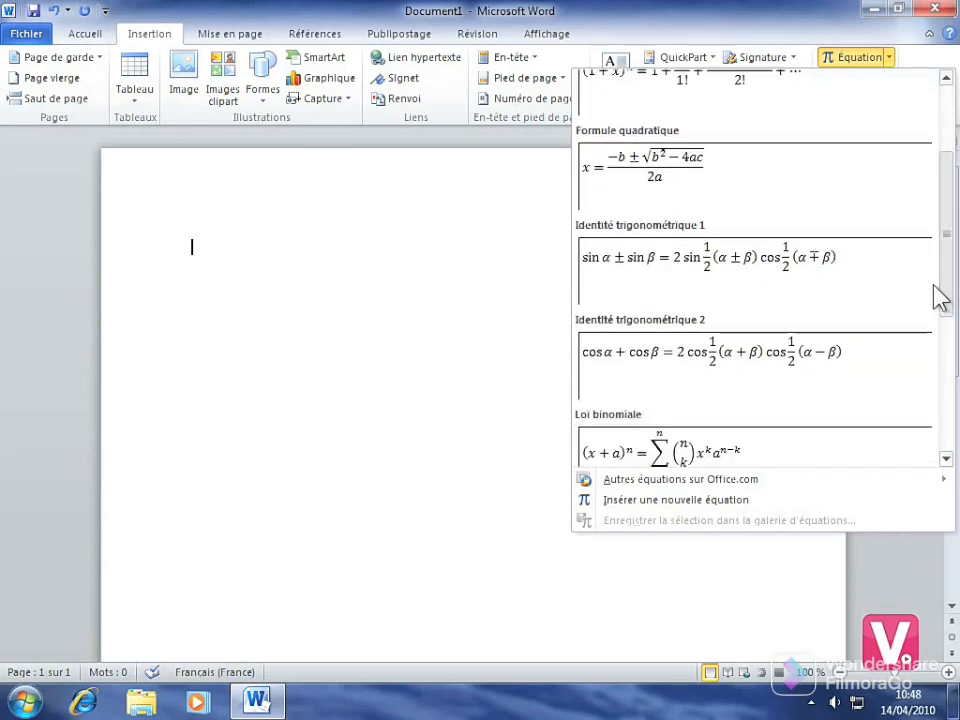
scroll(930, 345, down, 4)
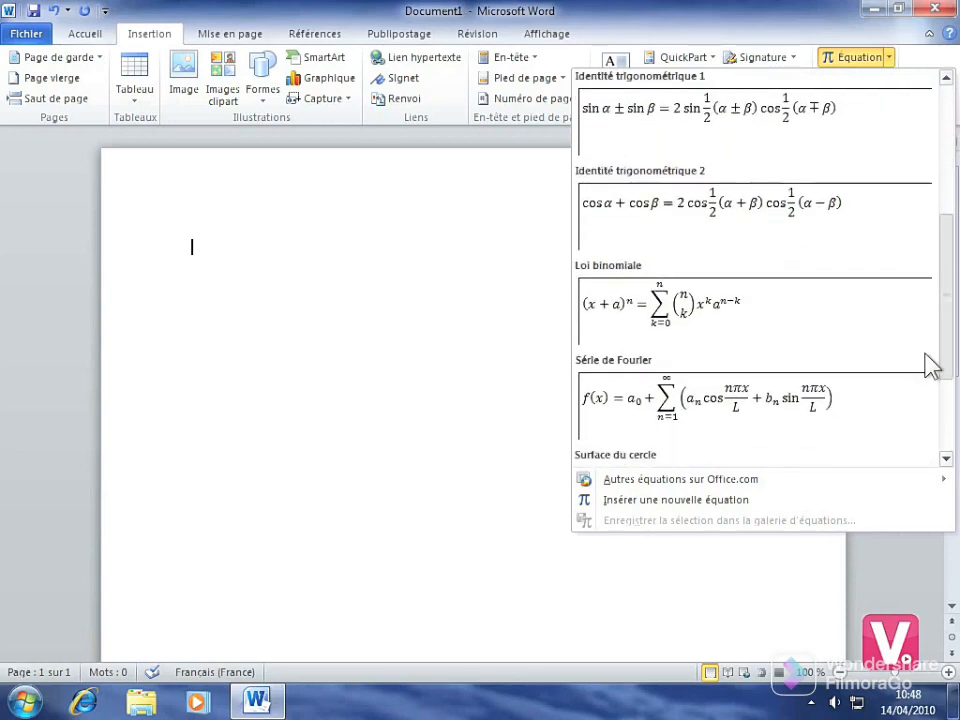
scroll(927, 380, up, 1)
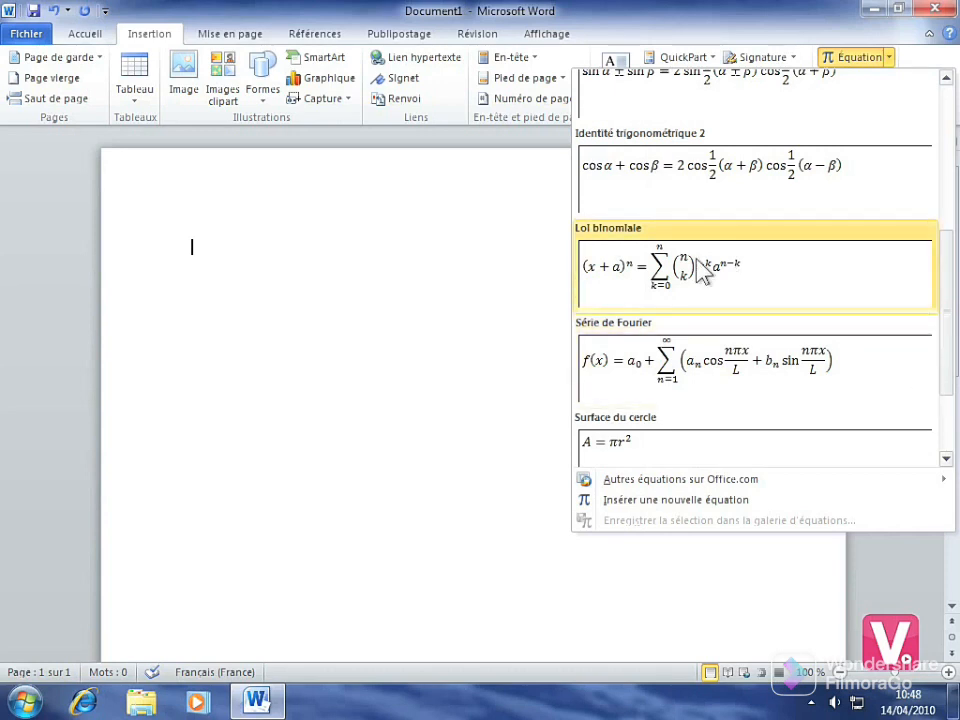
click(688, 266)
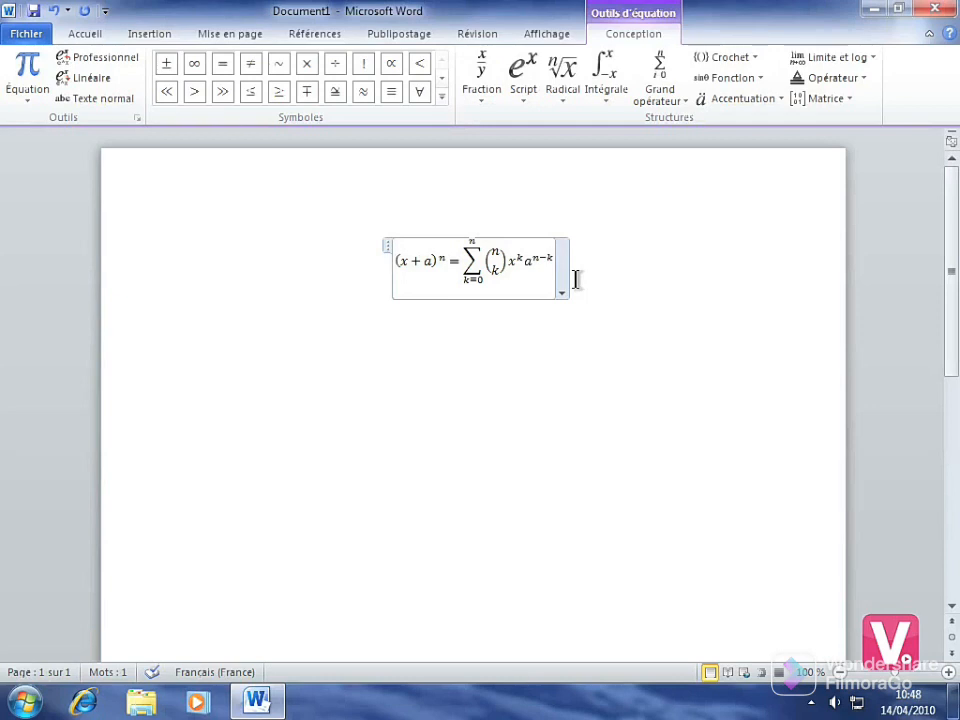
drag(420, 262, 452, 263)
click(448, 262)
Step: Insert a new equation on a line below the binomial equation, starting with "y =" followed by an empty stacked fraction
click(193, 311)
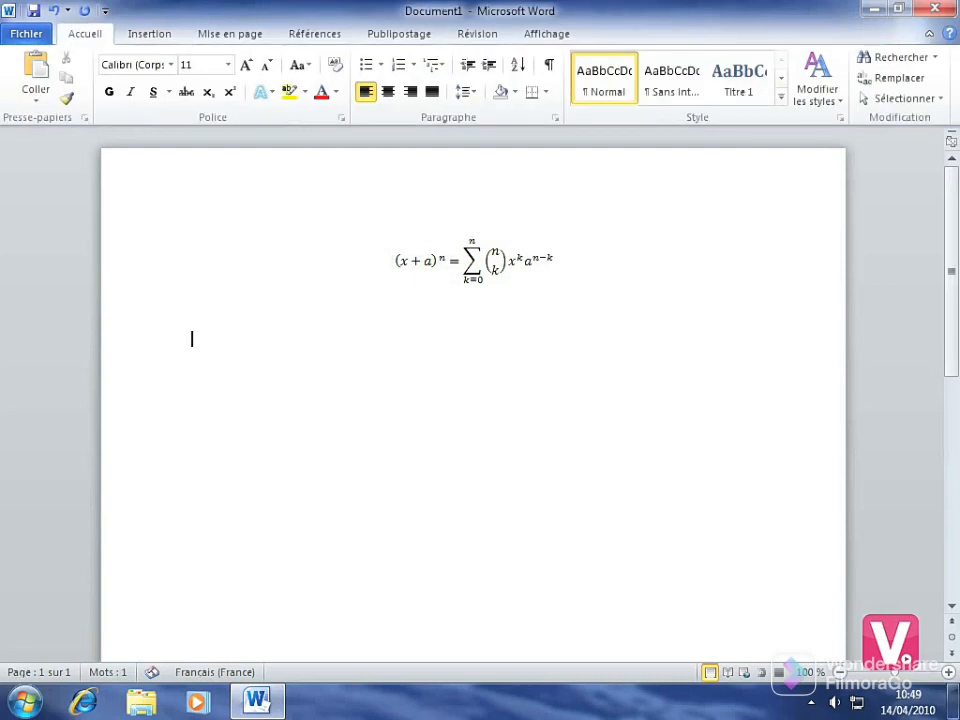
key(Return)
click(152, 38)
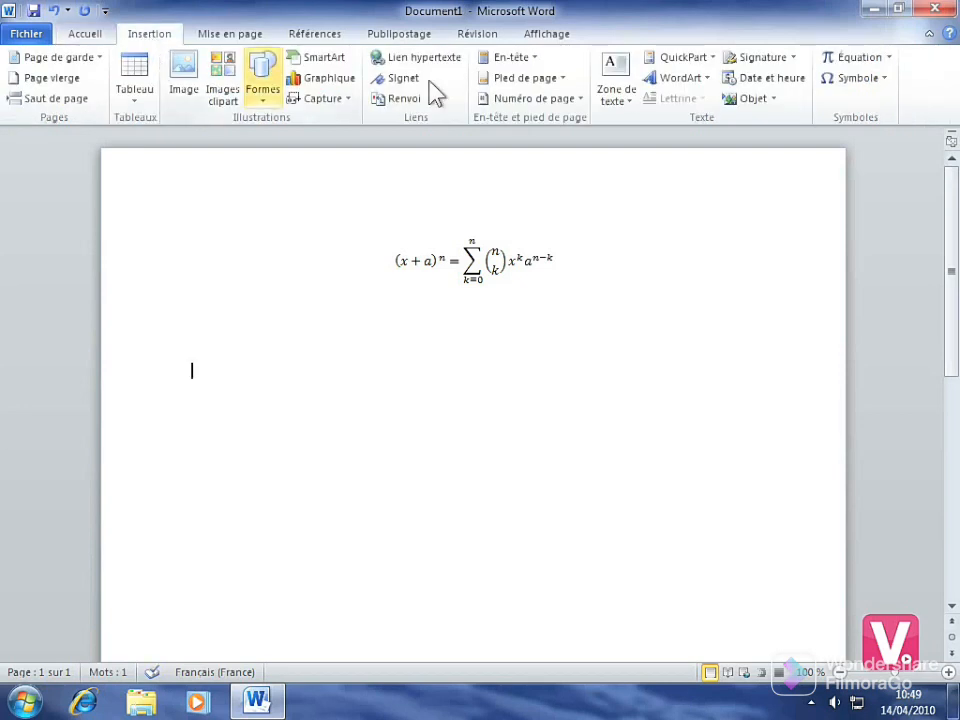
click(850, 60)
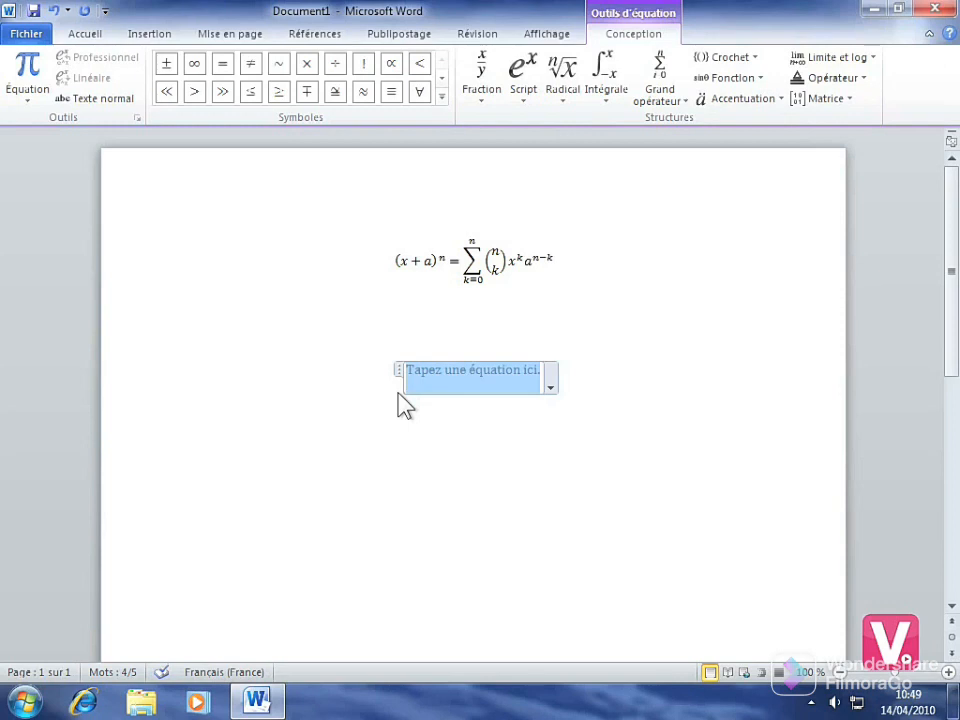
text(y =)
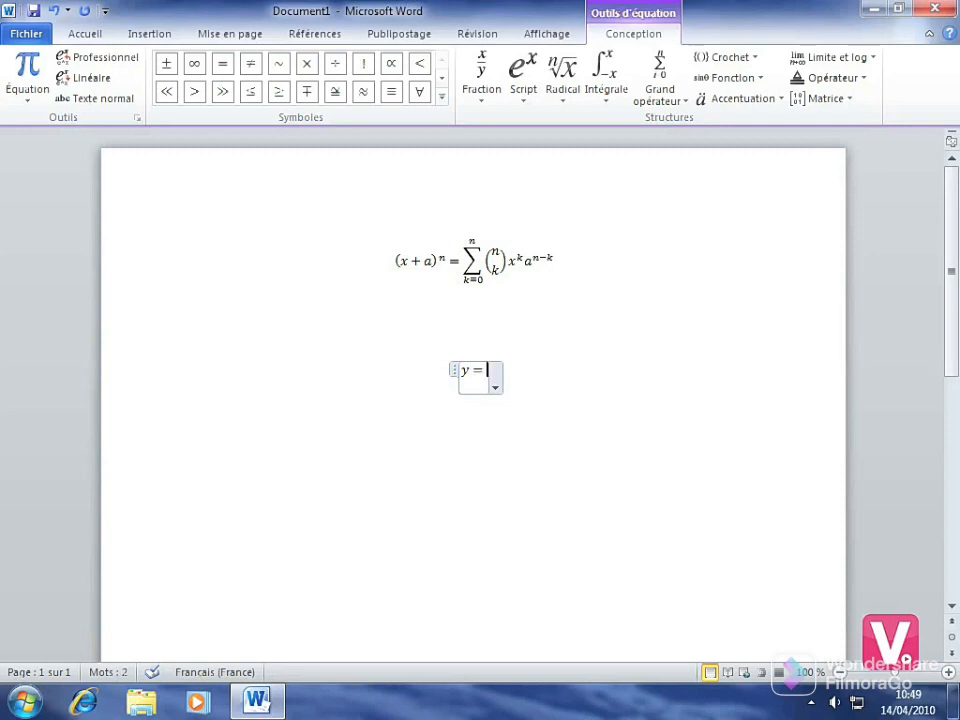
click(484, 78)
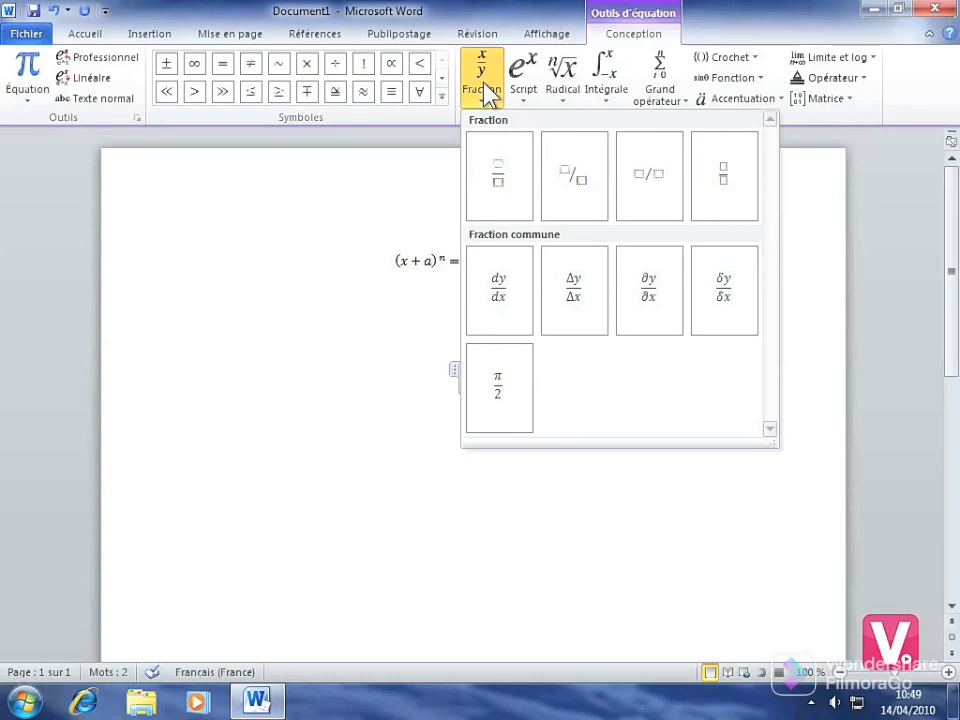
click(499, 178)
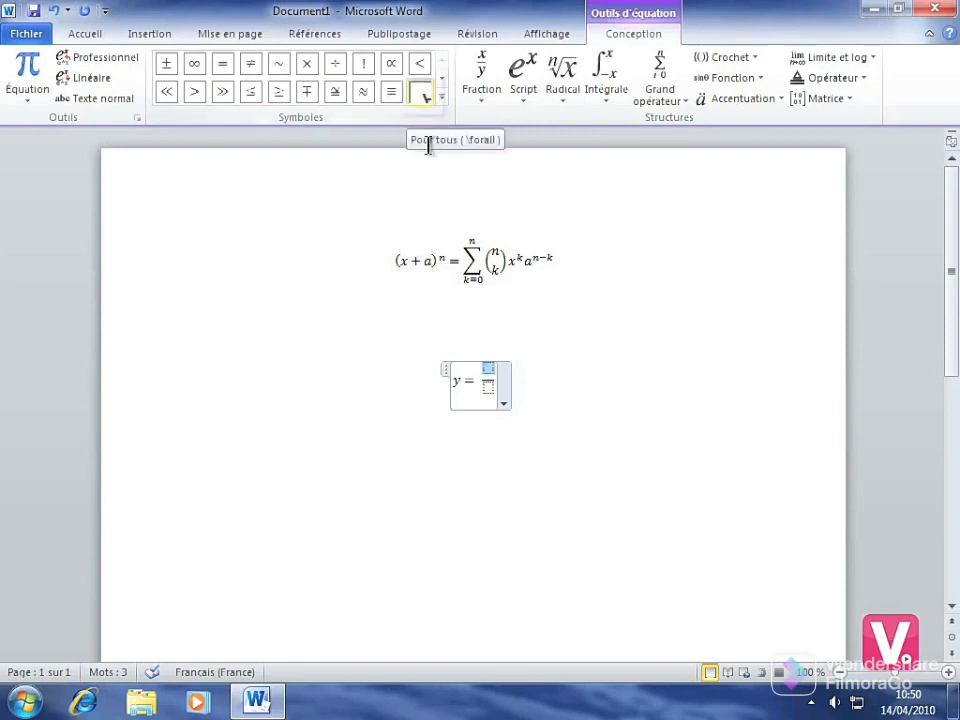
Step: Fill the fraction's numerator with the common script e^−iωt and delete ωt so that the exponent is −i
click(529, 87)
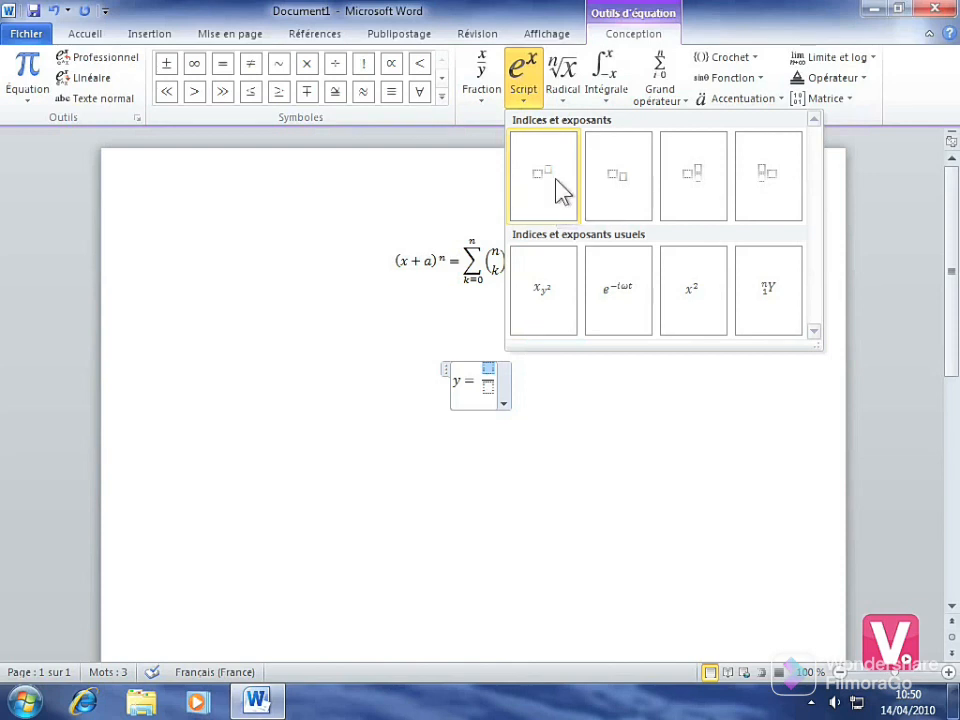
click(613, 297)
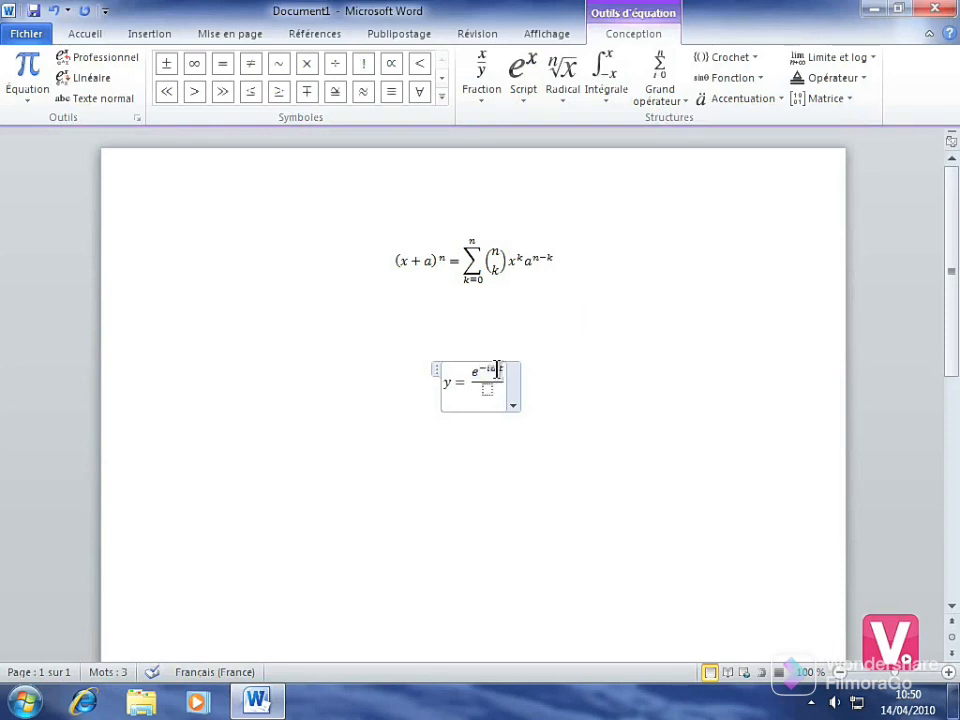
drag(497, 369, 504, 369)
key(BackSpace)
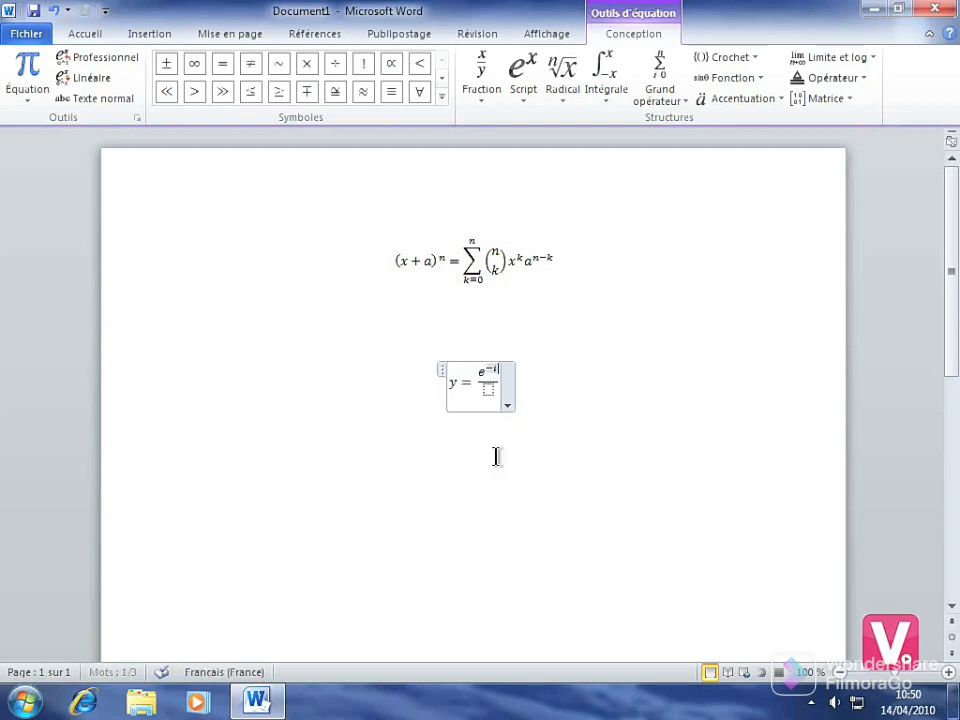
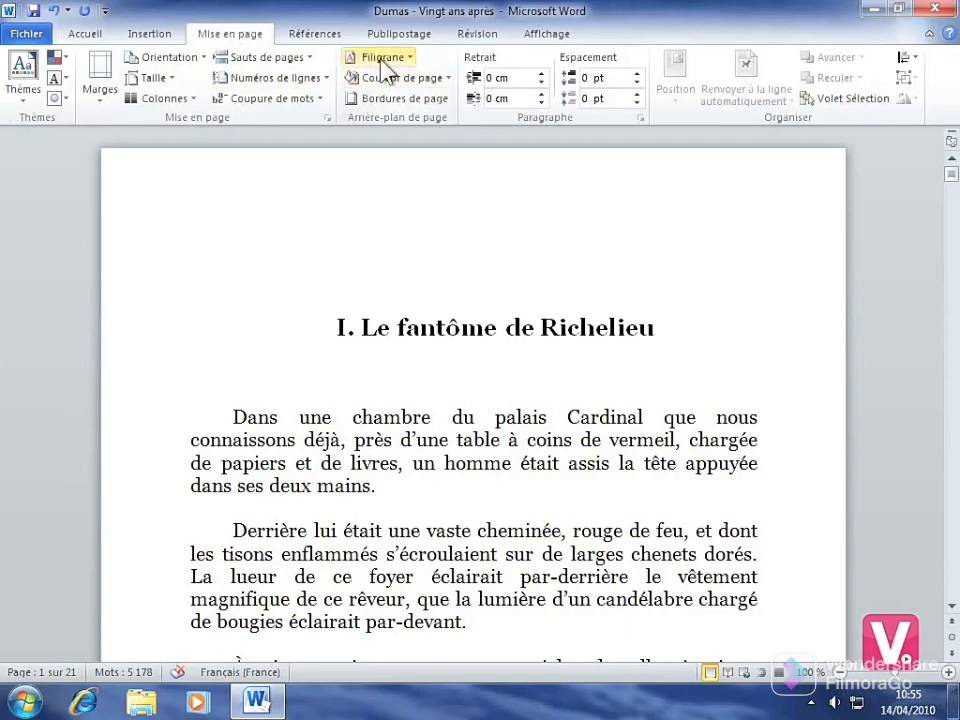
Step: Apply the BROUILLON 1 watermark to the Dumas document, check it on the first page, and remove it again
click(388, 62)
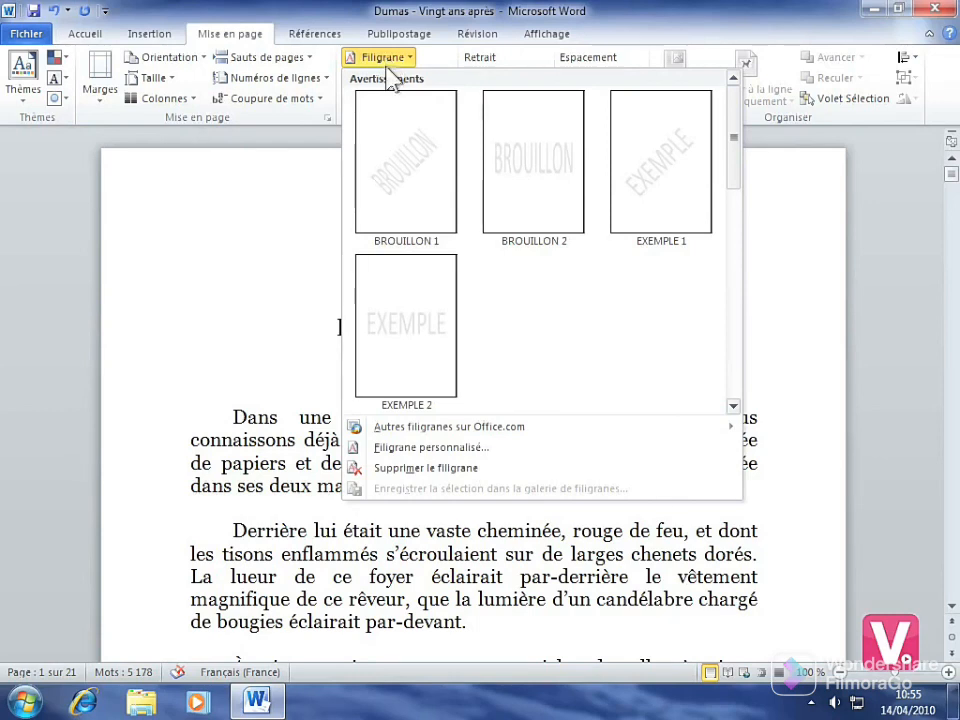
click(405, 172)
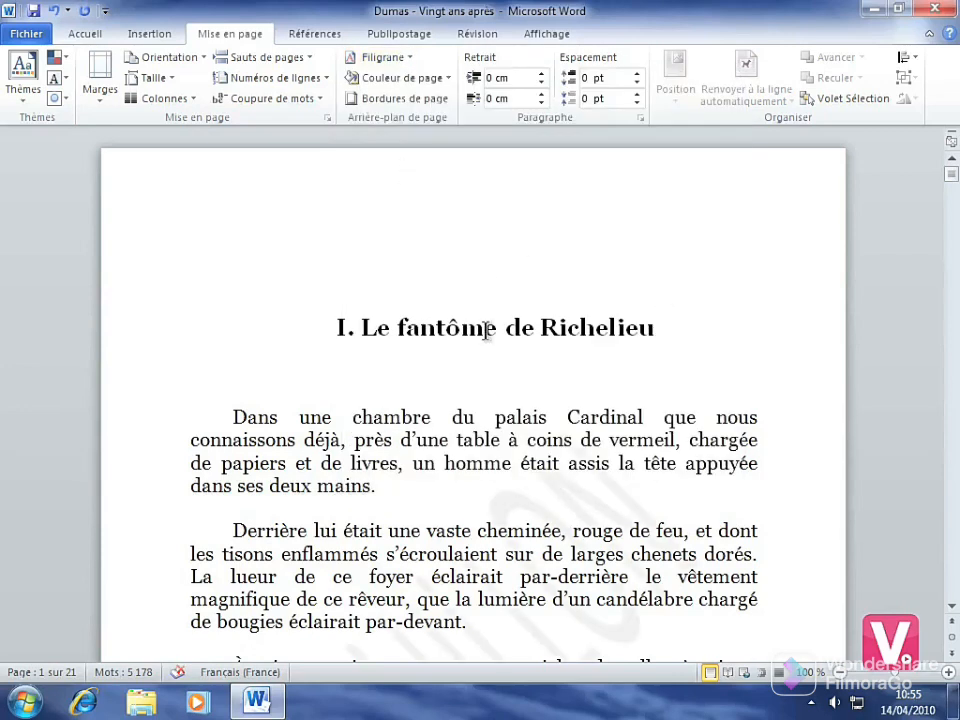
scroll(485, 330, down, 5)
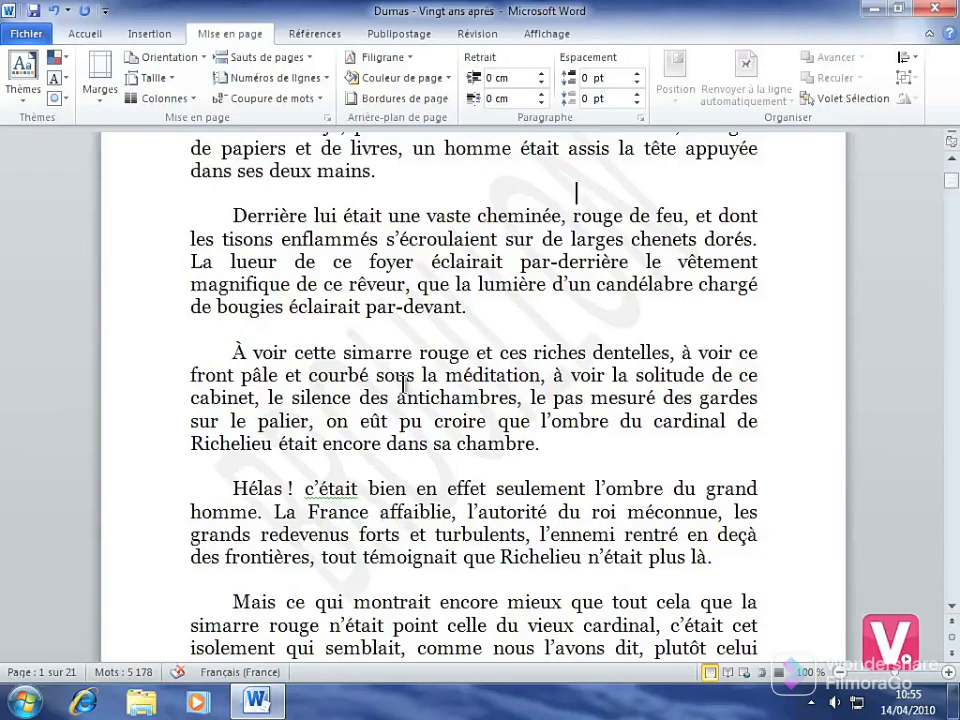
click(385, 60)
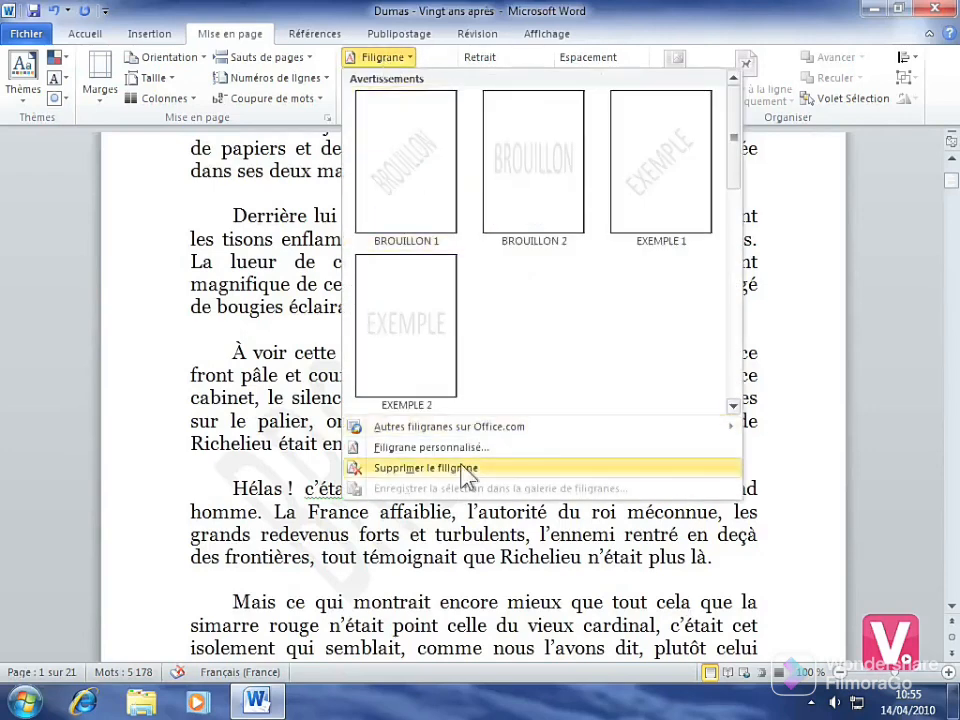
click(392, 470)
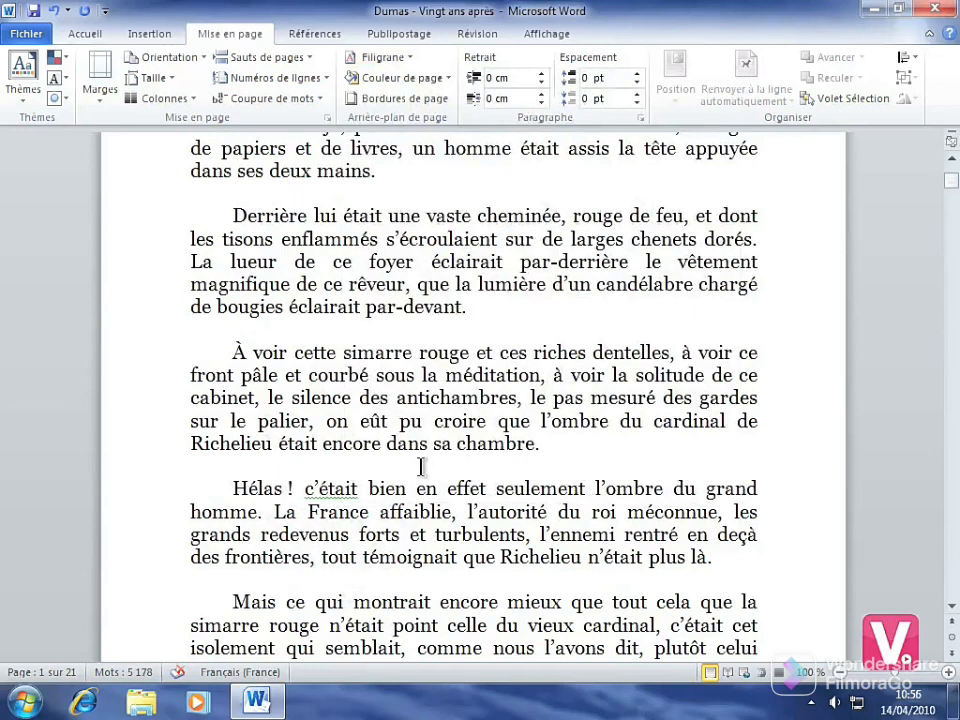
Step: Set up a custom picture watermark for the Dumas document using the image DSCF3084 from the Lisbonne folder
click(403, 58)
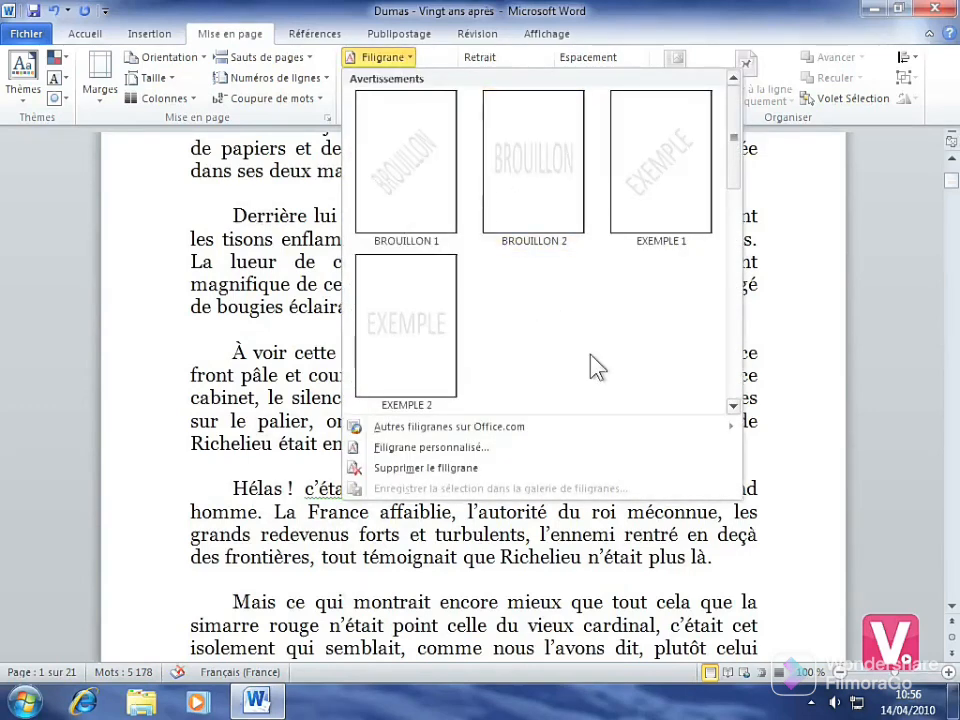
click(405, 450)
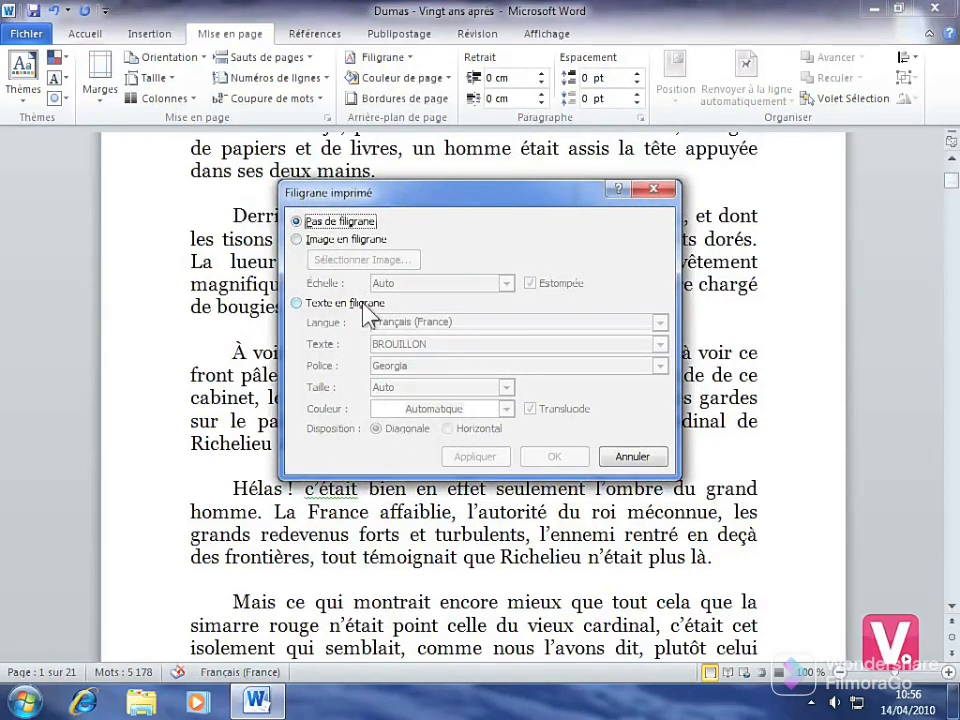
click(296, 242)
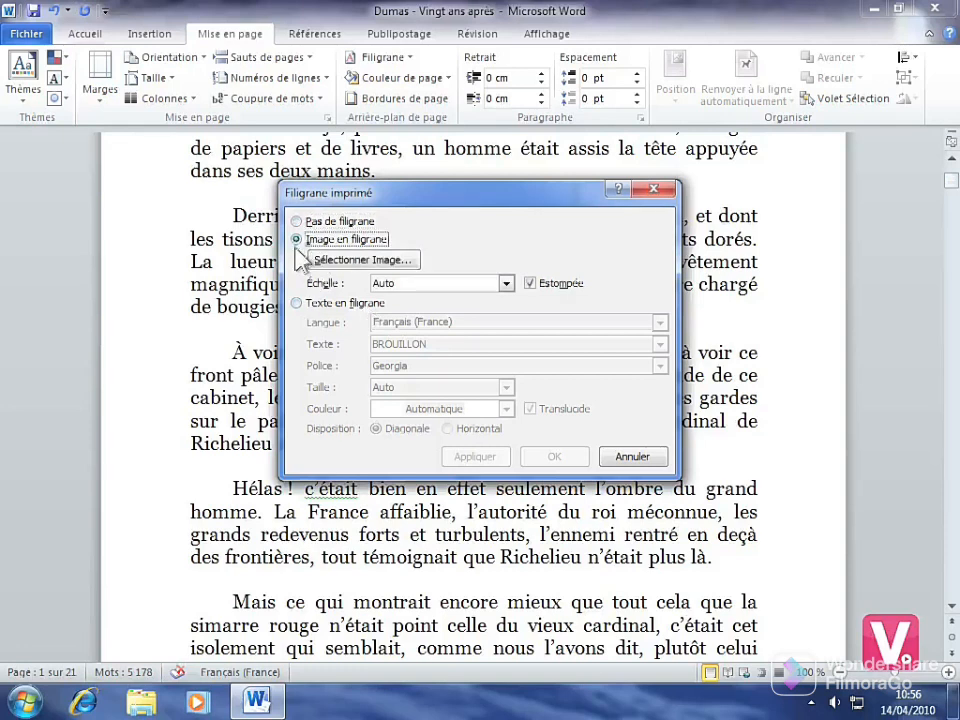
click(338, 263)
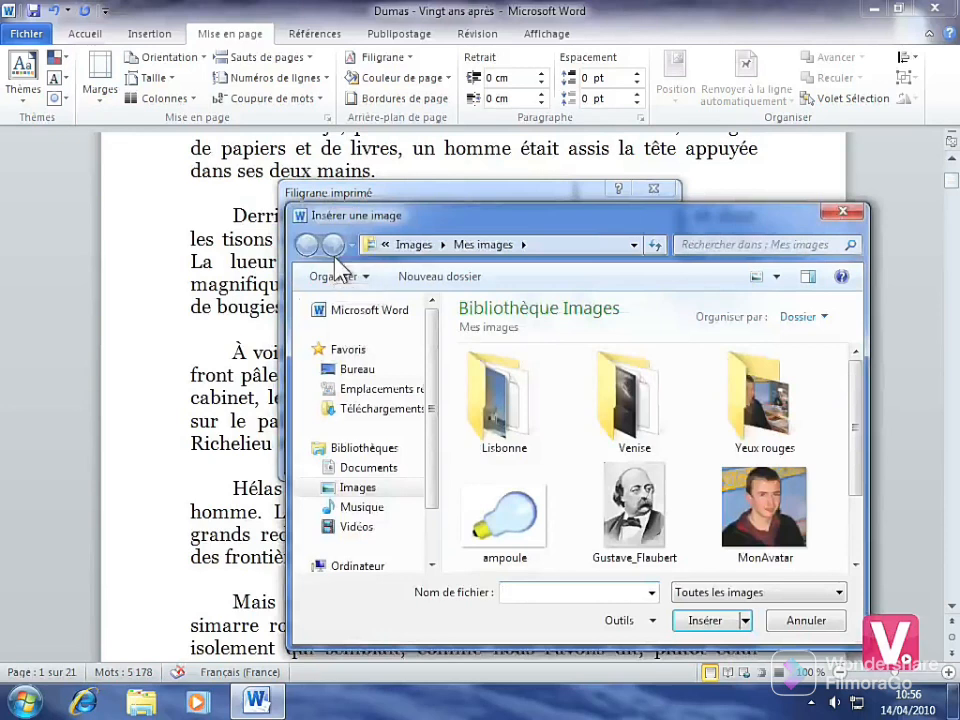
click(507, 406)
double_click(507, 406)
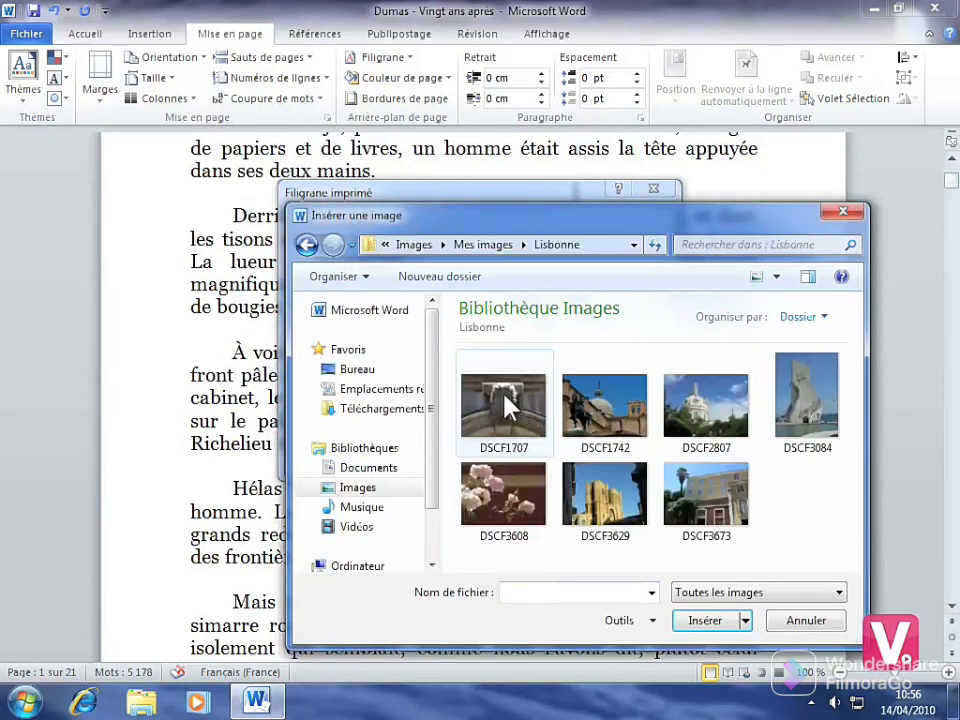
click(812, 402)
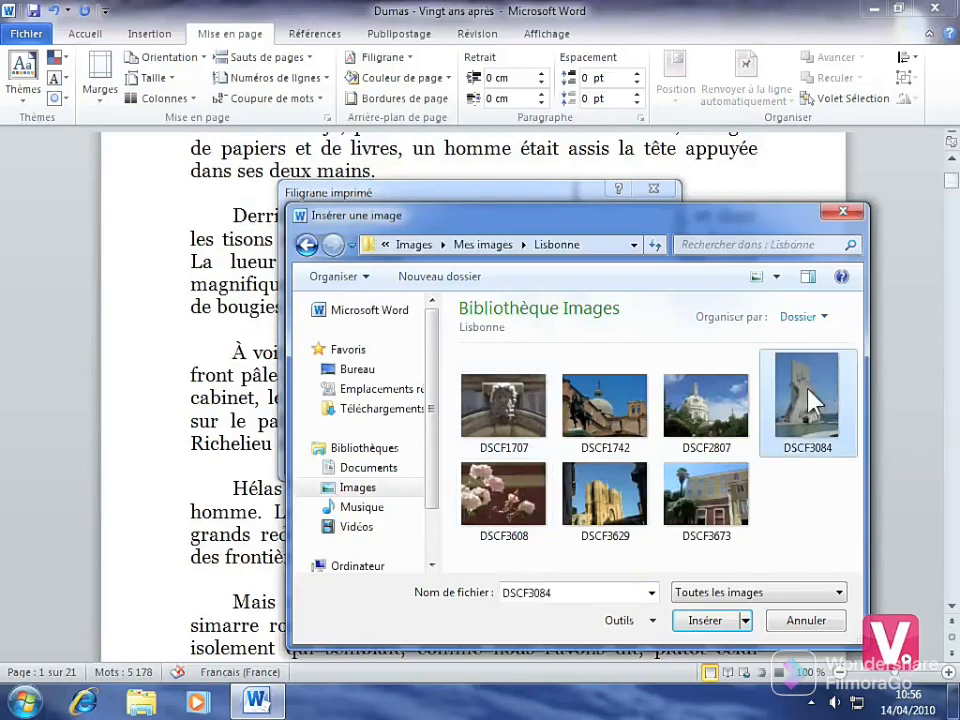
click(705, 621)
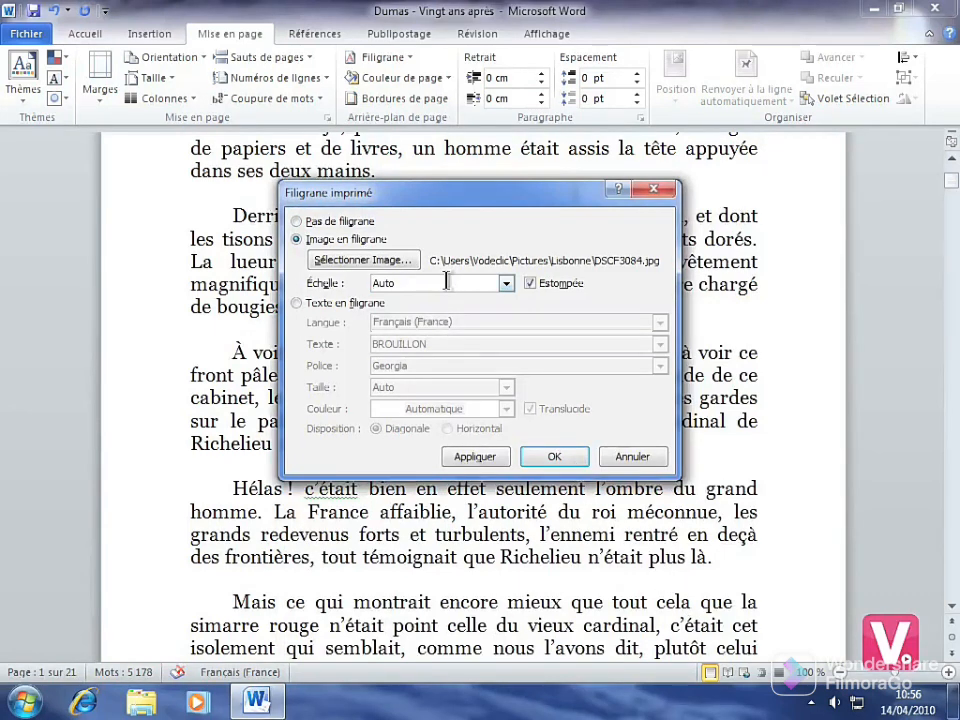
Step: Apply the picture watermark with its scale set to Auto, and remove it from the document again
click(506, 284)
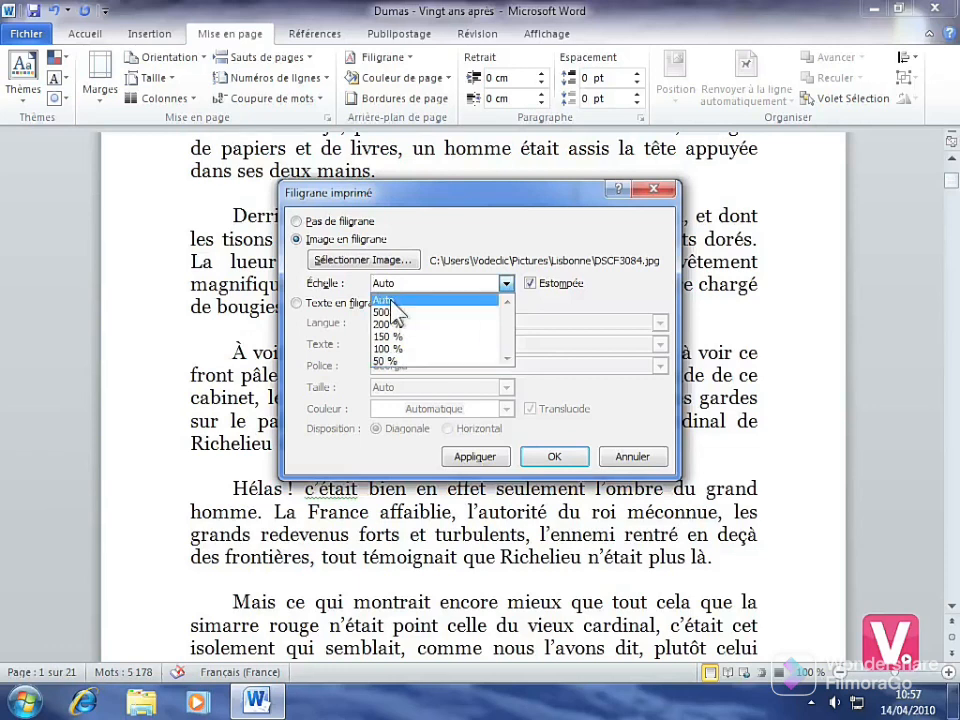
click(390, 302)
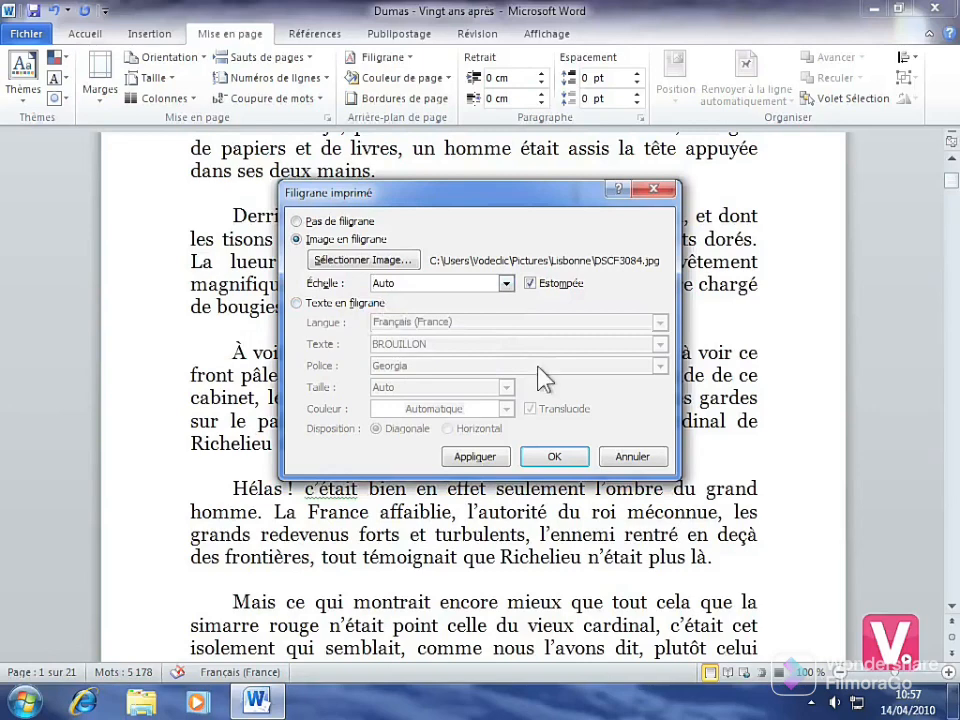
click(556, 458)
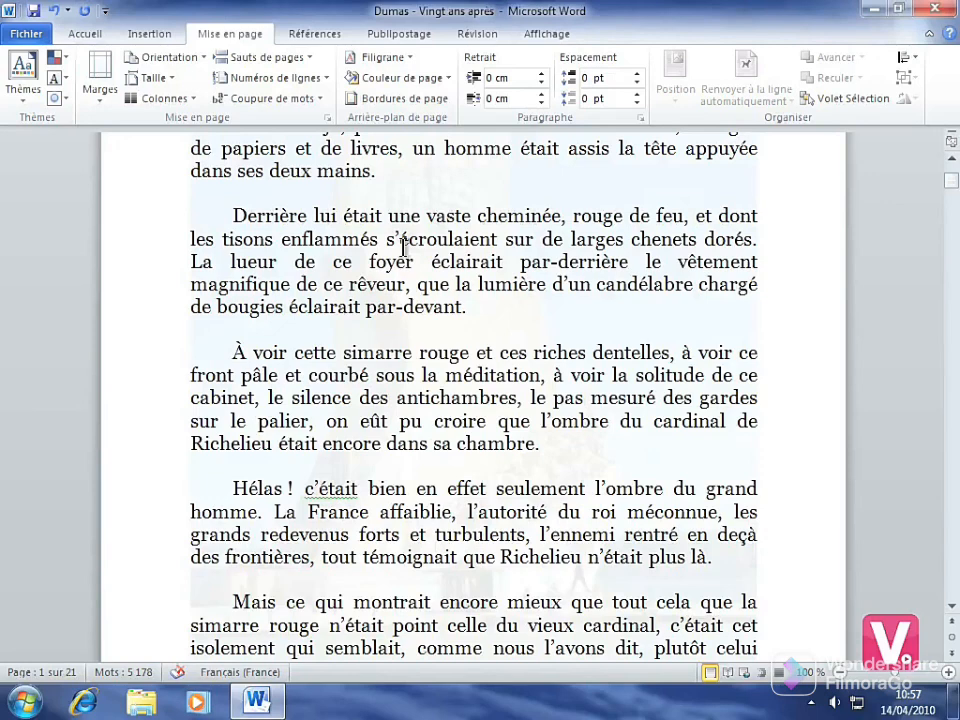
click(398, 58)
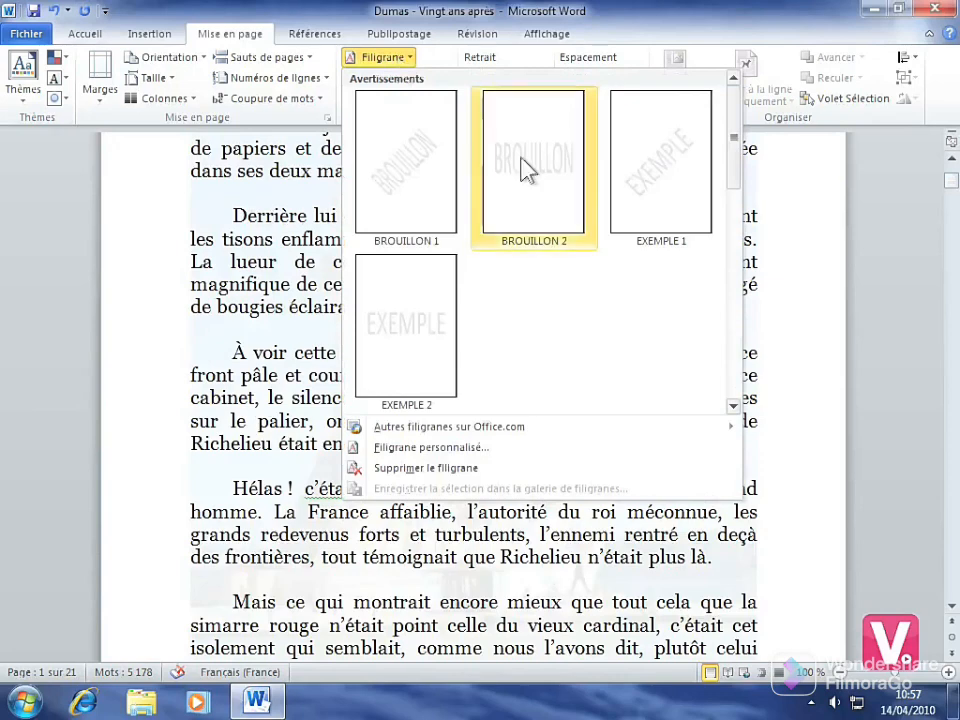
click(412, 468)
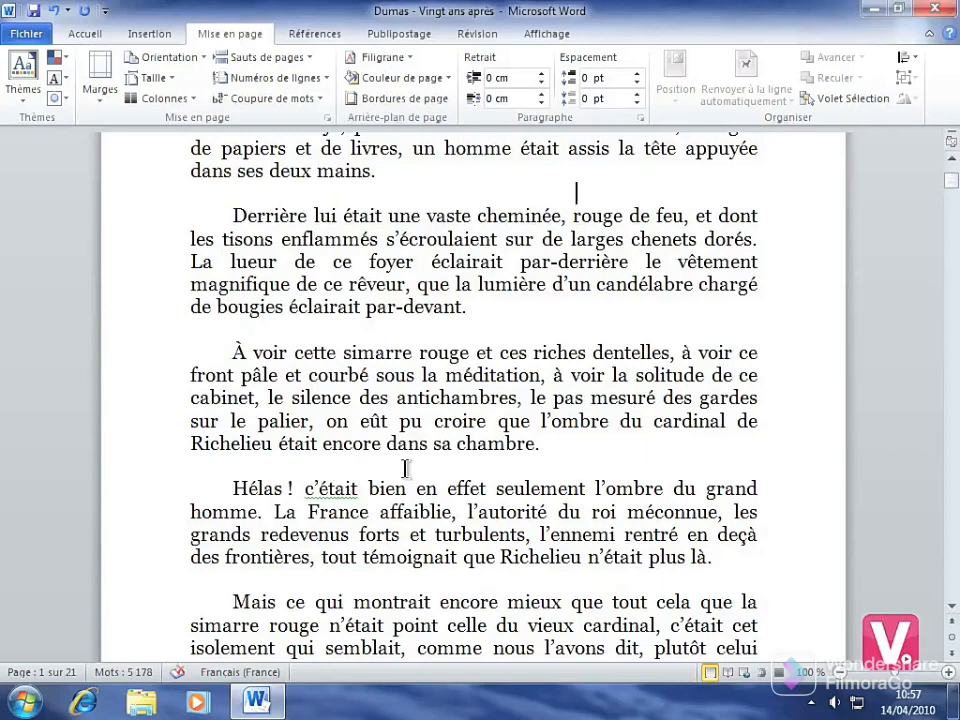
Step: Set up a custom text watermark for the document with the predefined text IMPORTANT
click(386, 58)
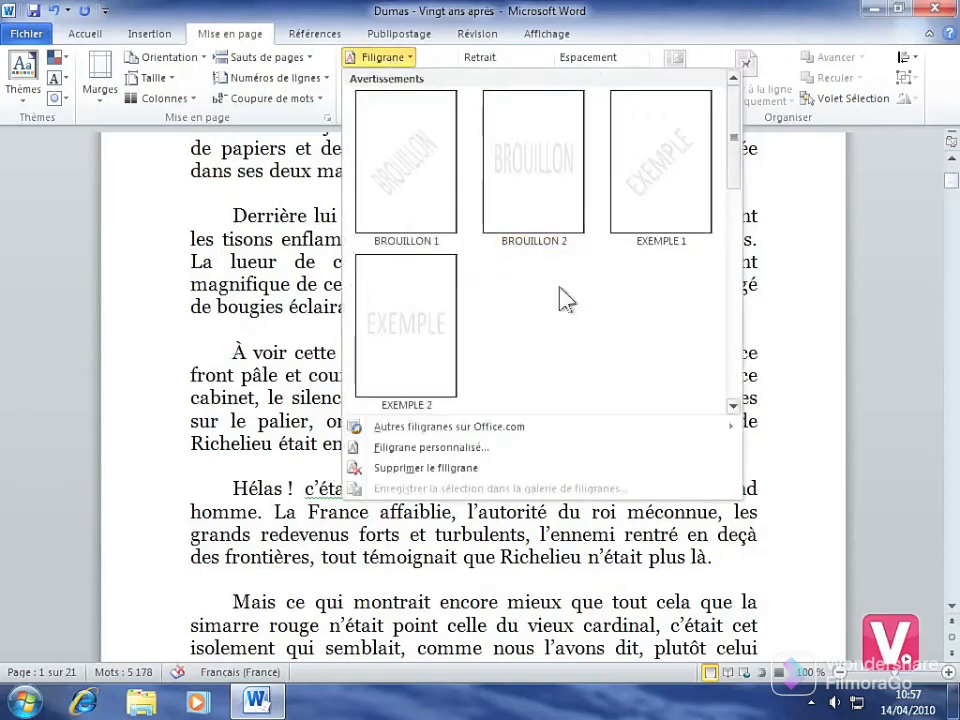
click(398, 450)
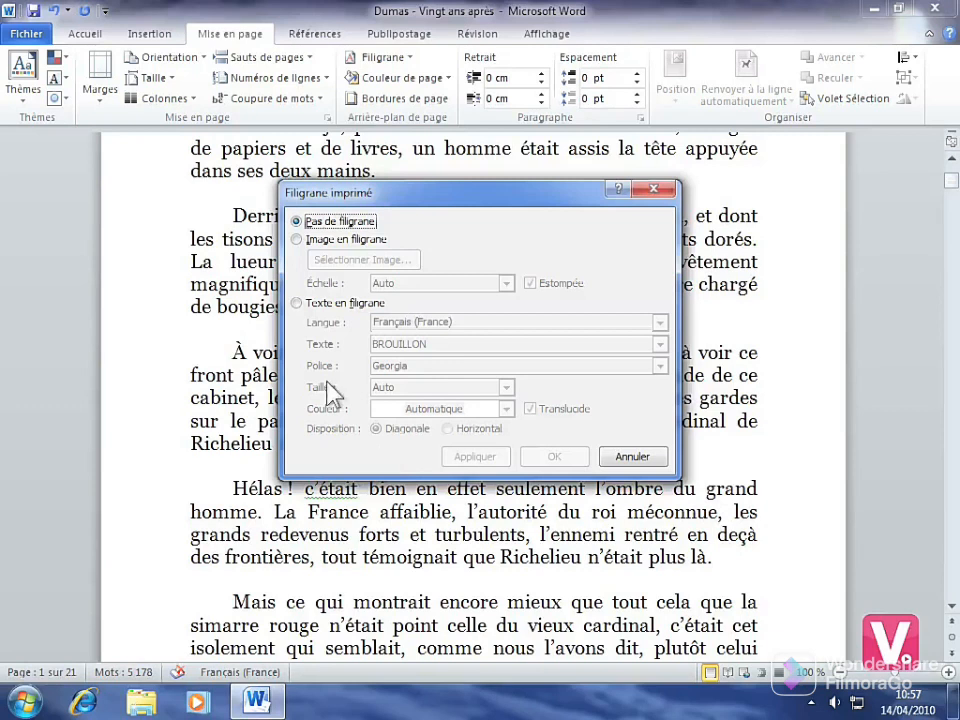
click(297, 303)
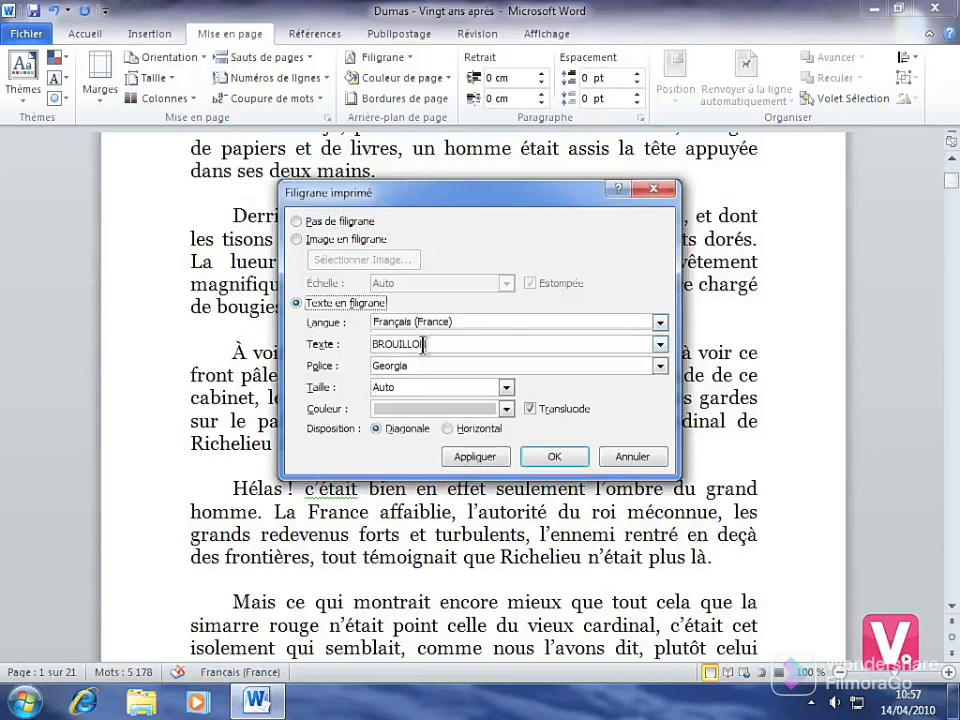
click(660, 345)
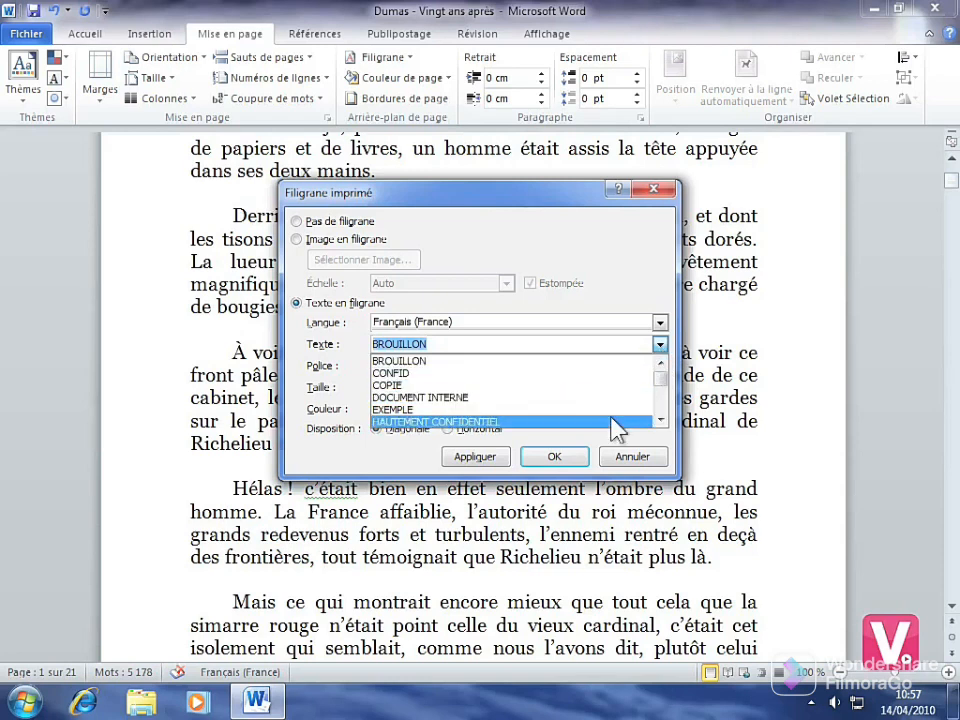
click(660, 421)
click(660, 421)
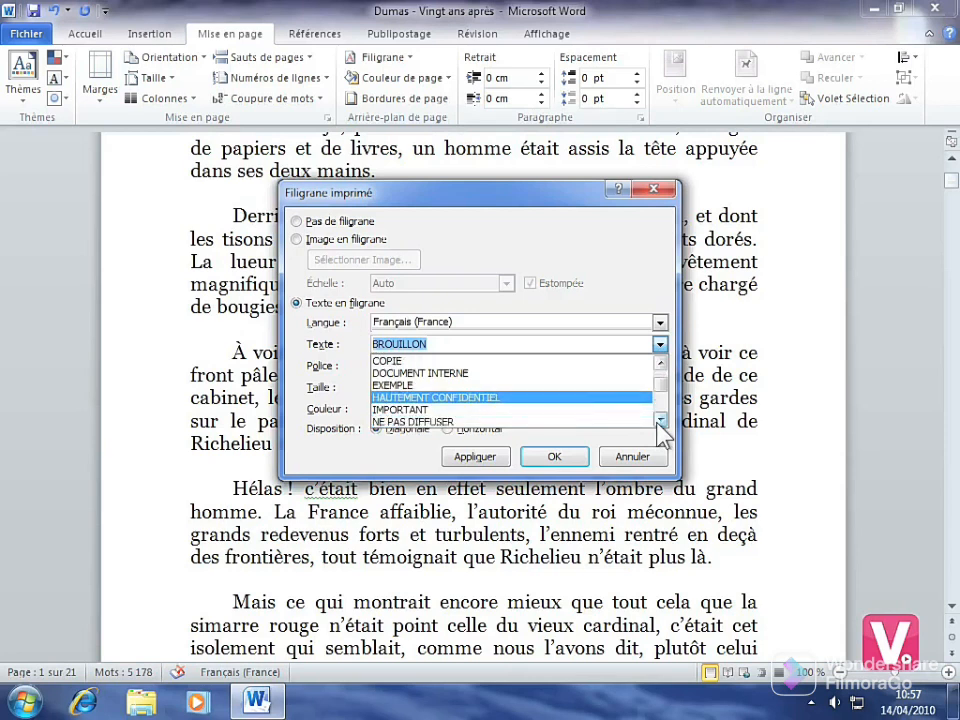
click(560, 410)
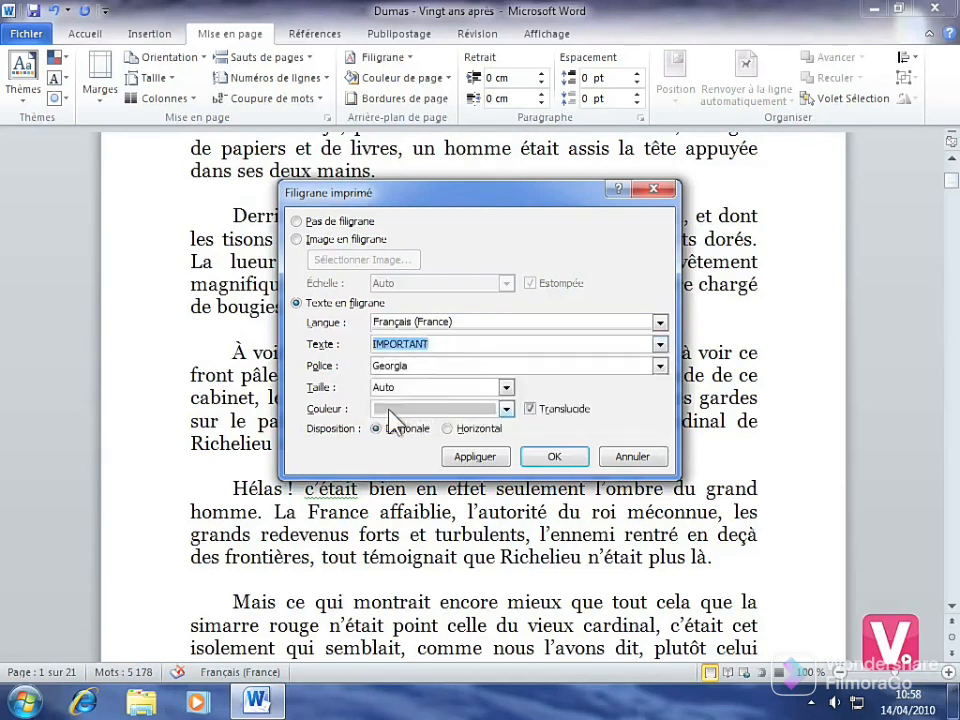
Step: Set the watermark text's font to Comic Sans MS and apply the watermark to the document
click(660, 366)
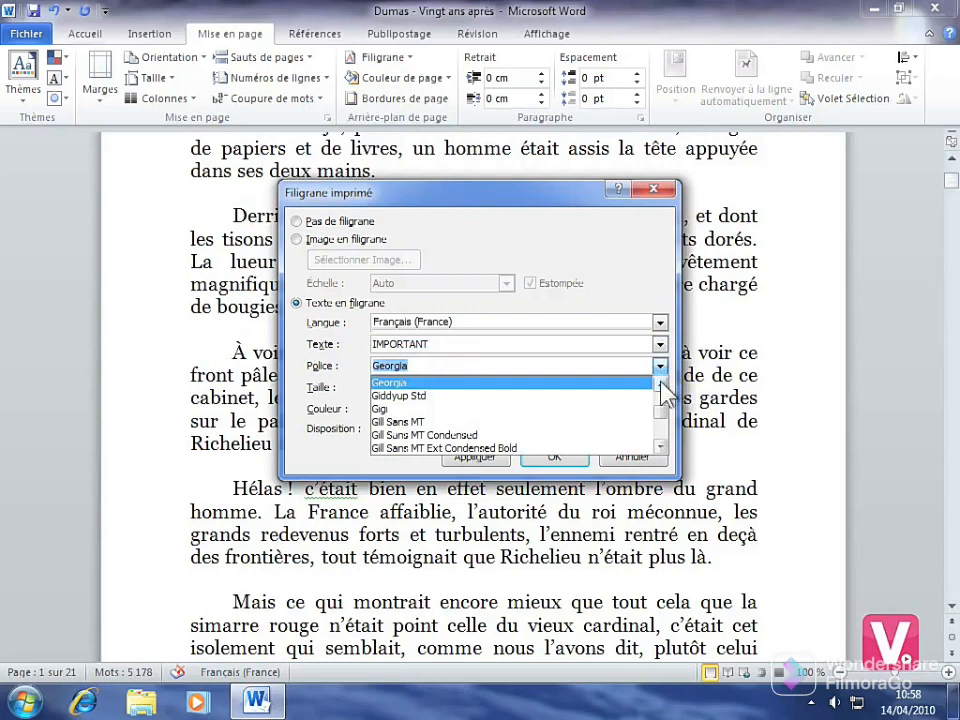
drag(662, 411, 666, 420)
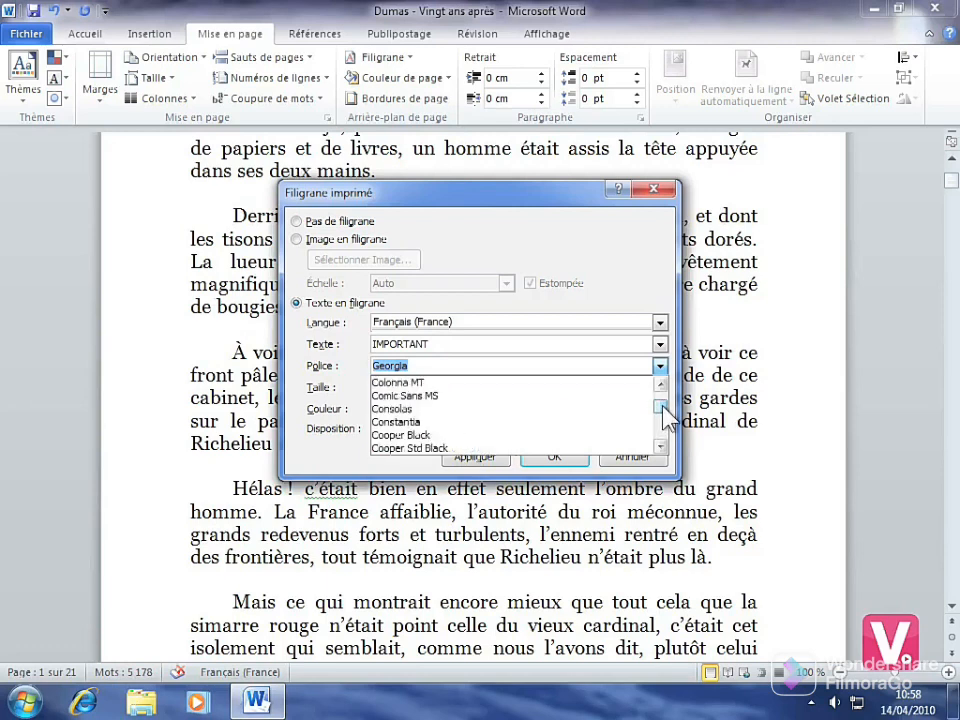
click(431, 393)
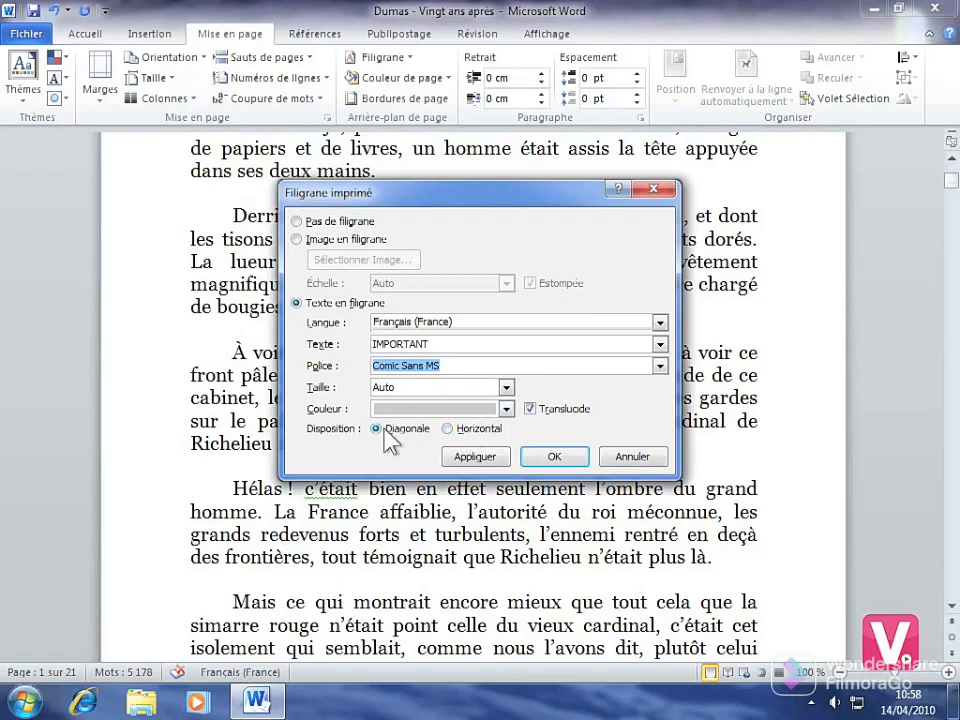
click(554, 456)
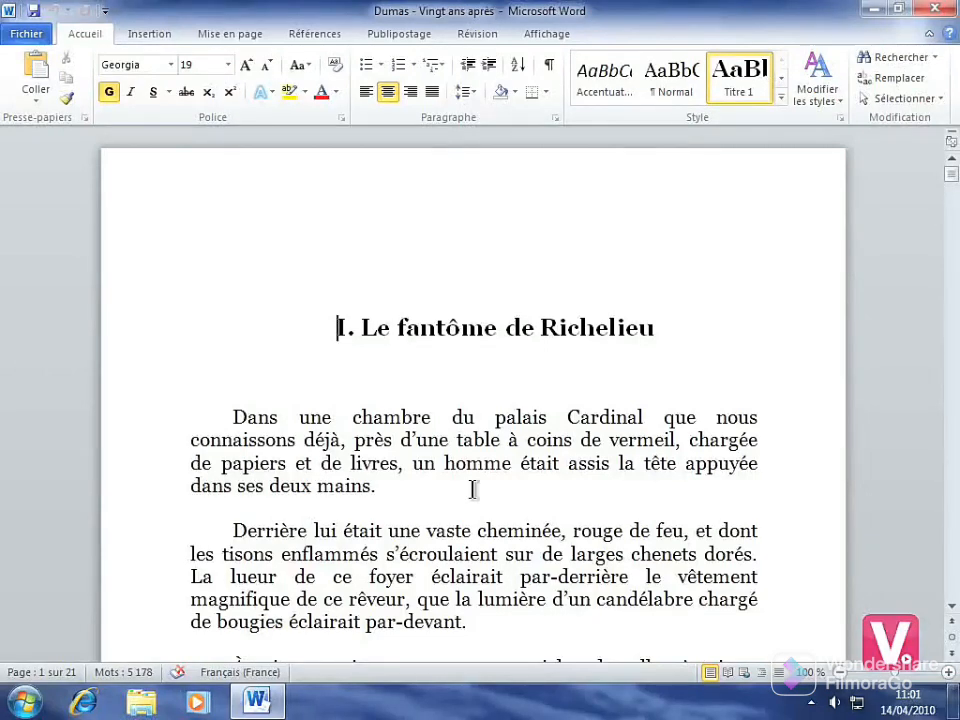
Step: Insert blank lines before the paragraph "Mais ce qui montrait" on page 1 to push it onto page 2
scroll(437, 461, down, 7)
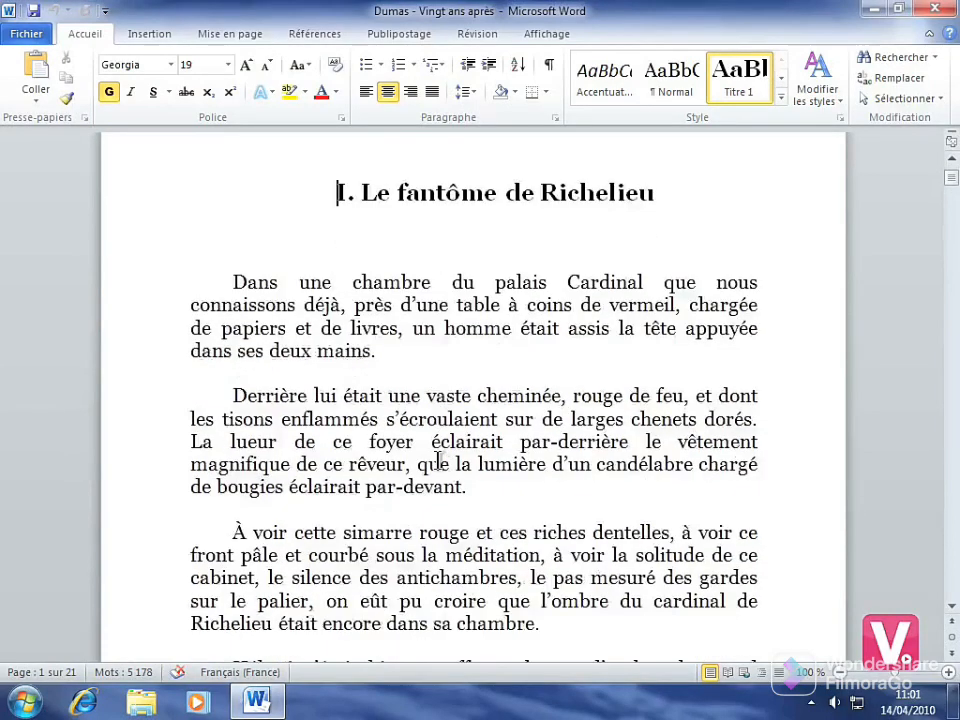
scroll(437, 461, down, 3)
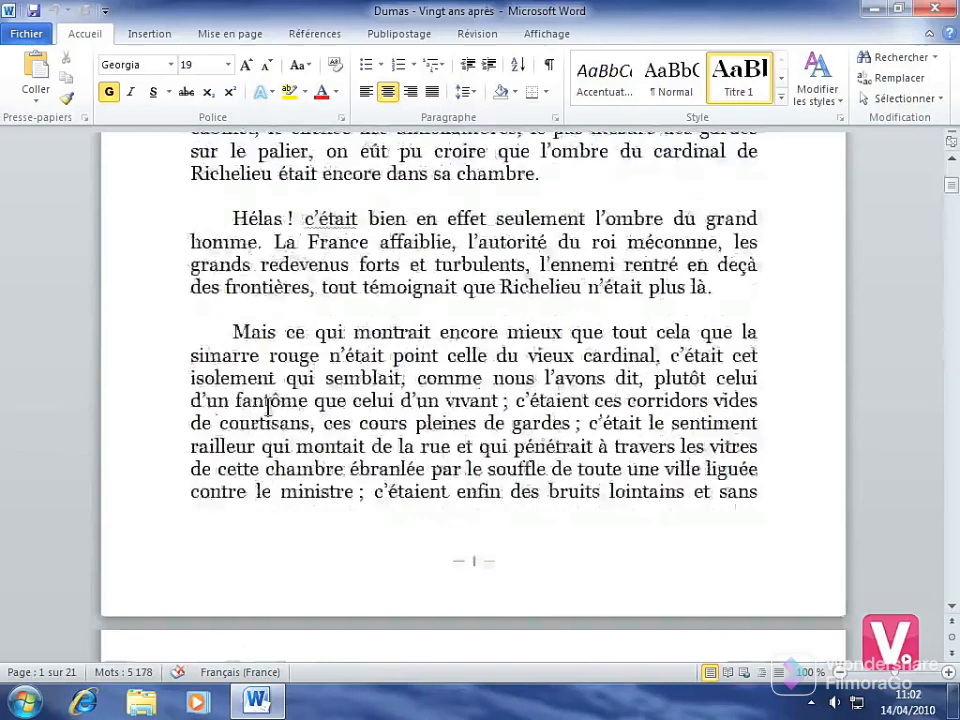
click(232, 332)
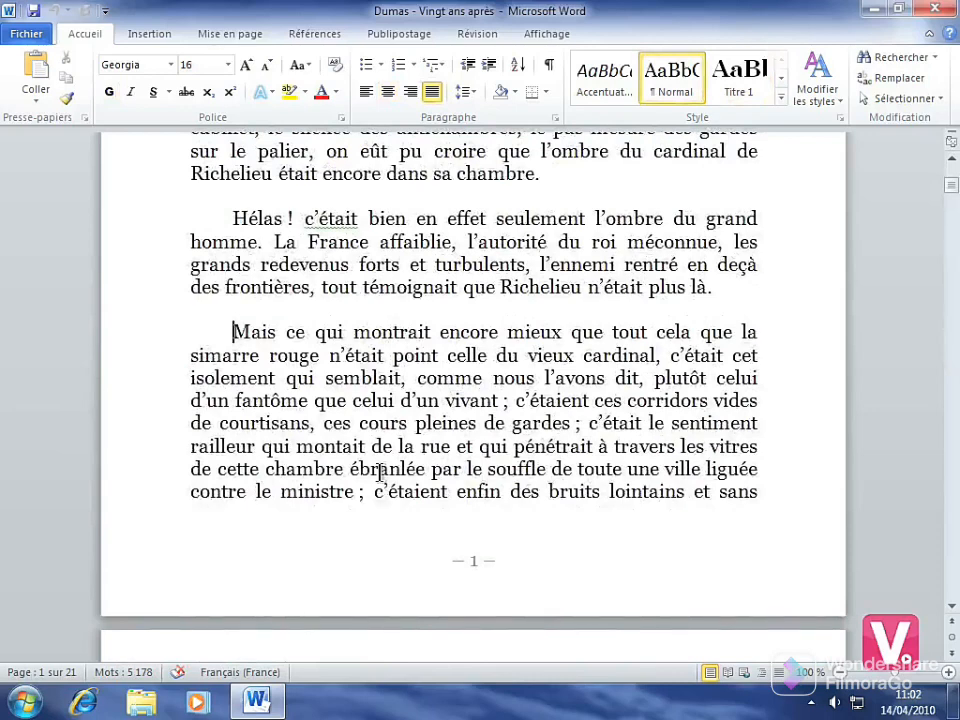
key(Return)
key(Return)
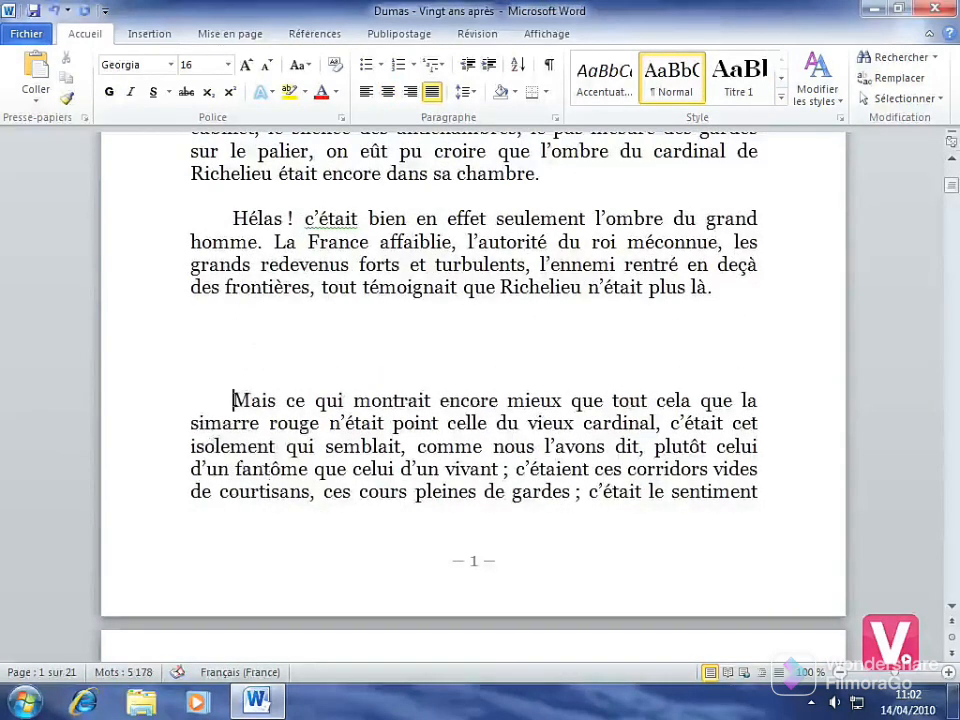
key(Return)
key(Return)
key(Return)
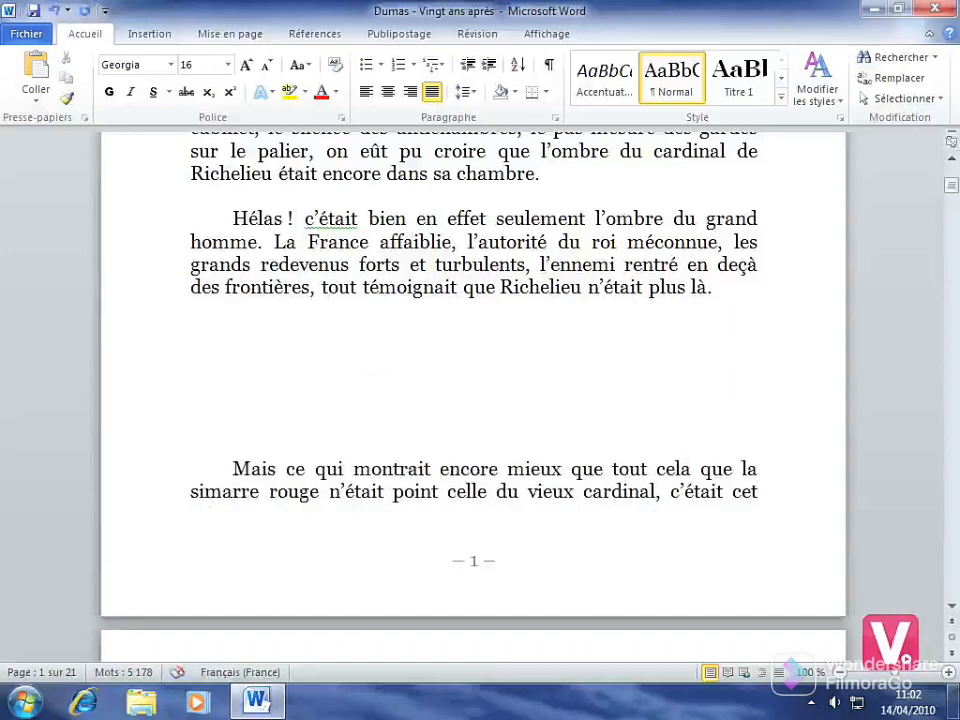
key(Return)
scroll(425, 521, down, 1)
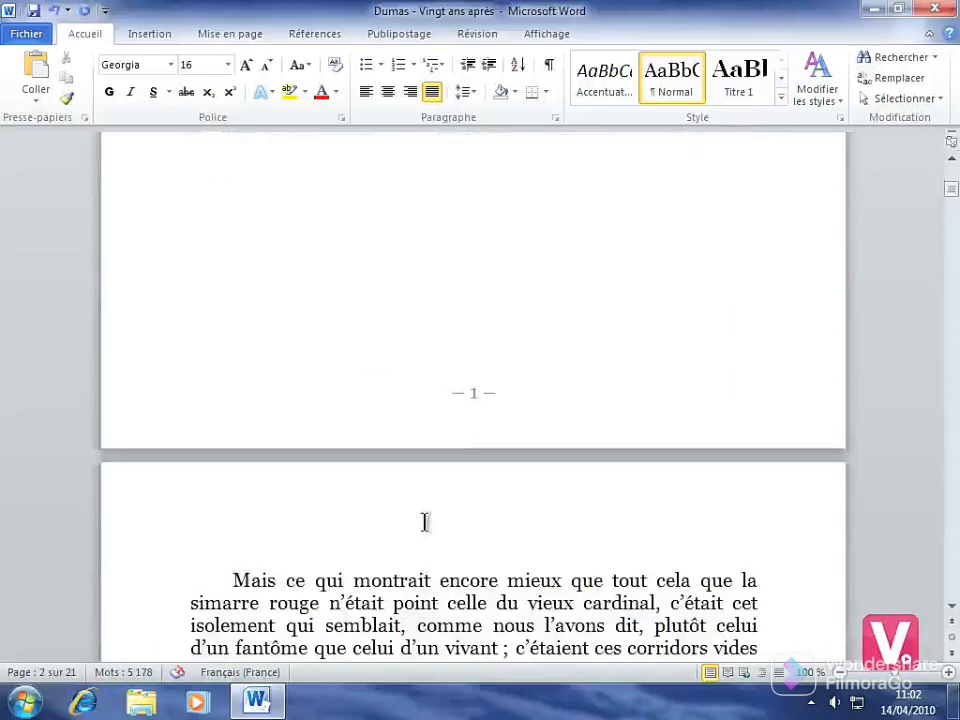
scroll(425, 521, down, 1)
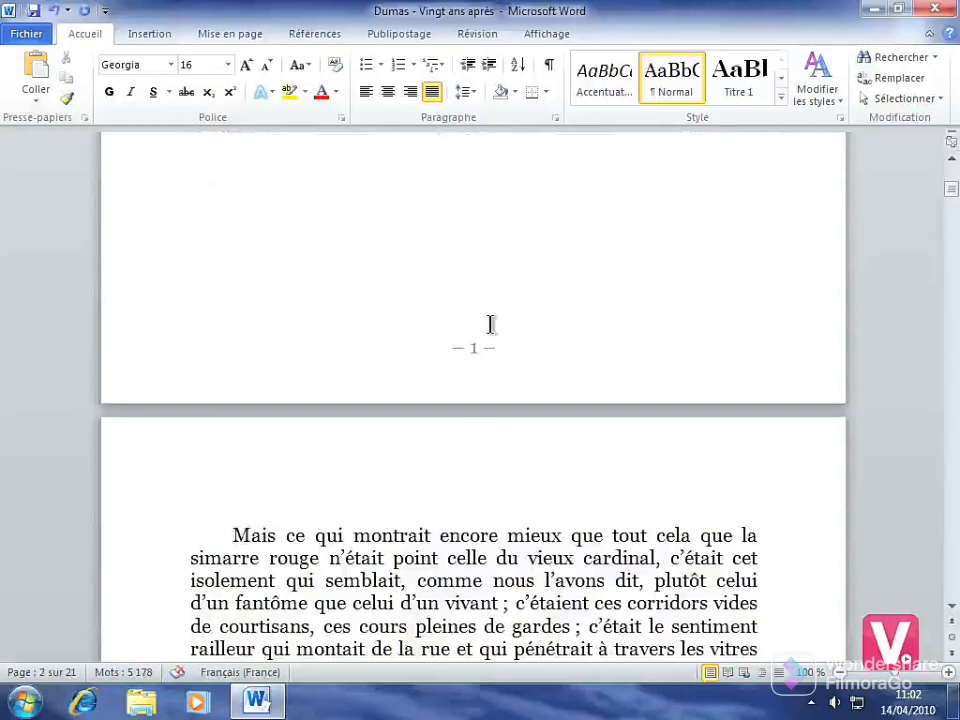
Step: Insert four blank lines before the "Hélas !" paragraph on page 1 and check how the text on page 2 shifts
scroll(491, 324, up, 4)
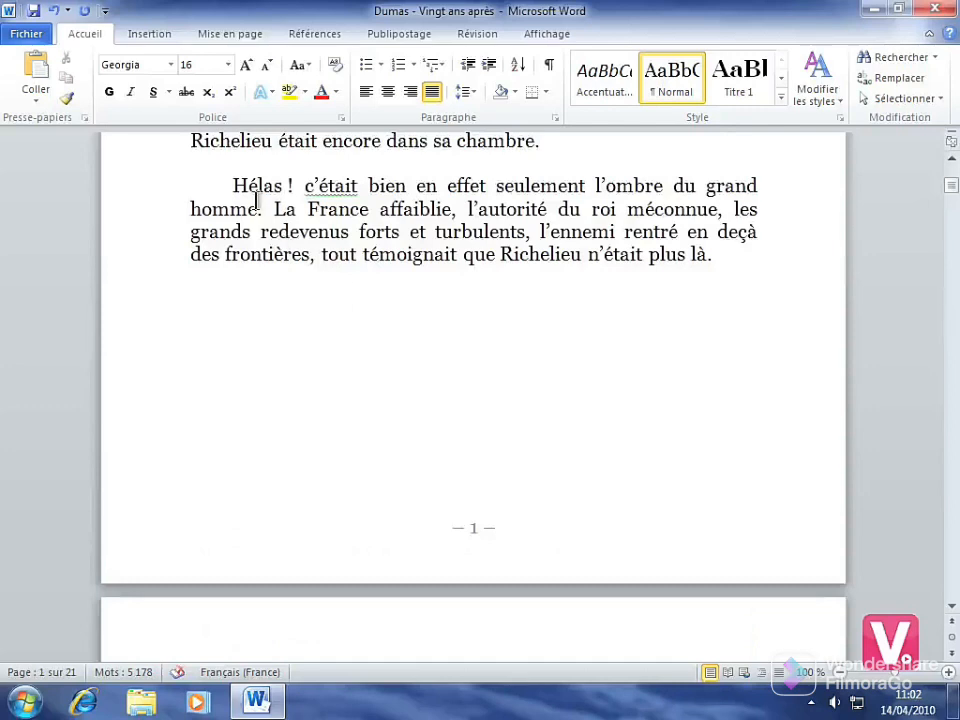
click(227, 185)
key(Return)
key(Return)
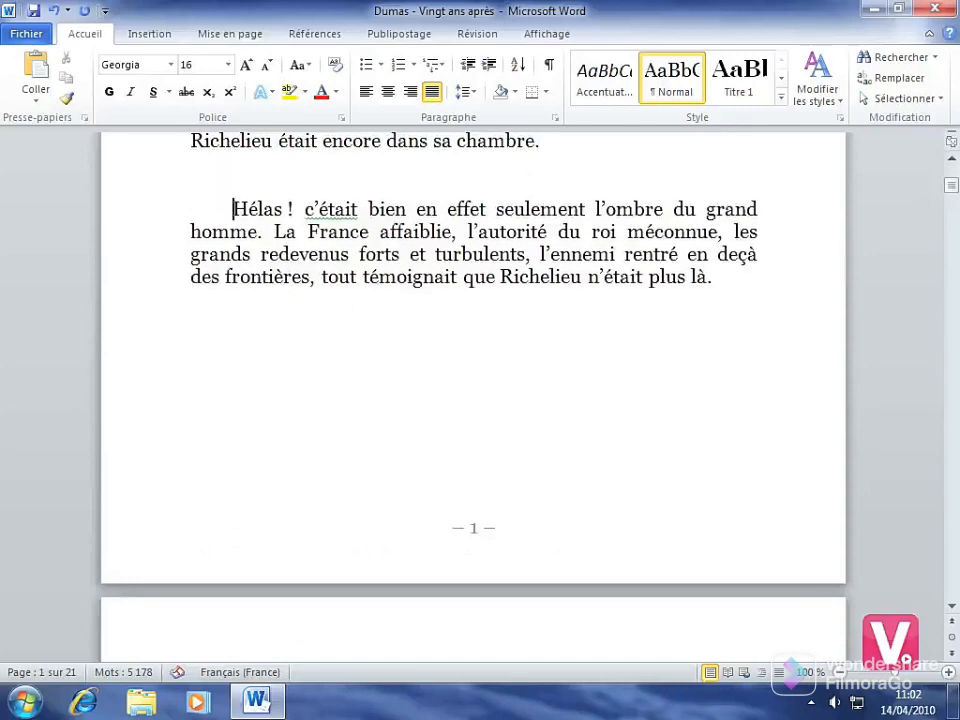
key(Return)
key(Return)
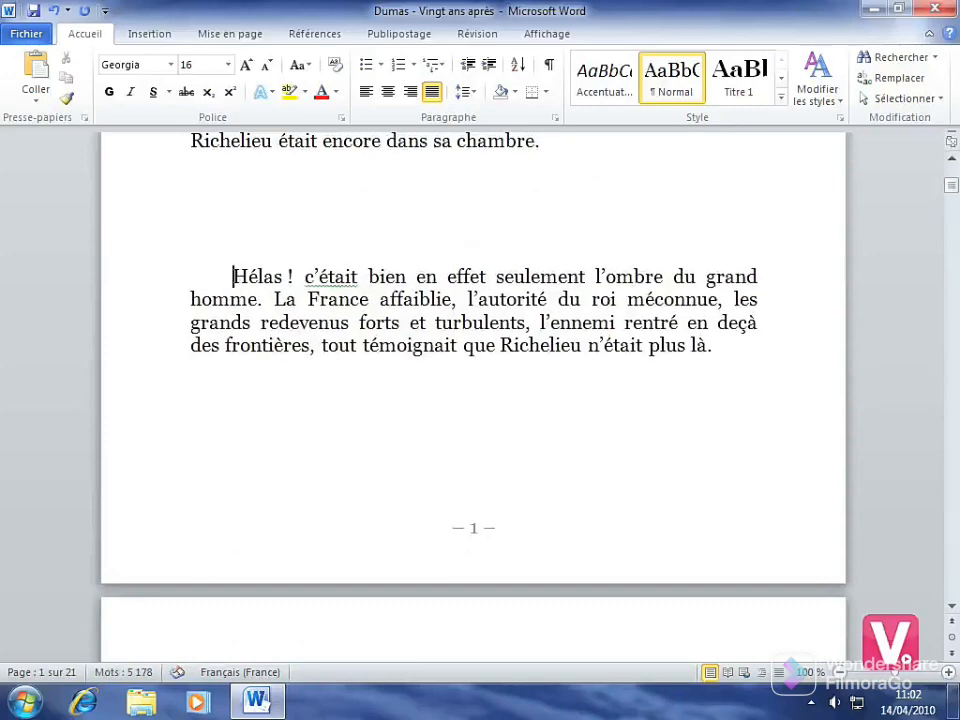
scroll(227, 216, down, 5)
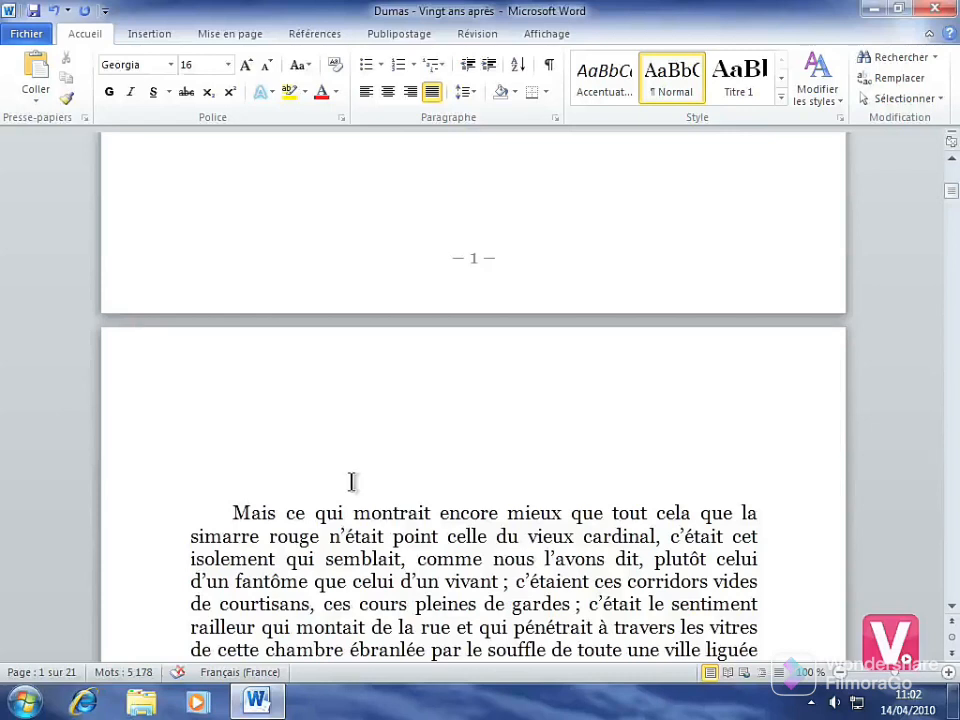
scroll(349, 480, down, 3)
scroll(350, 480, down, 10)
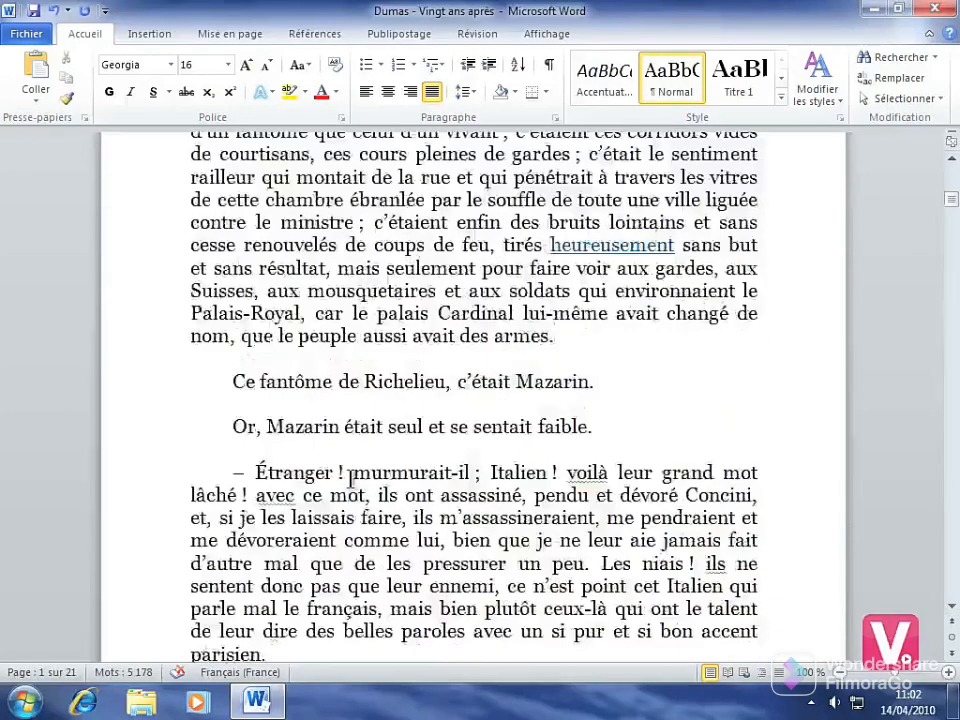
scroll(350, 478, up, 3)
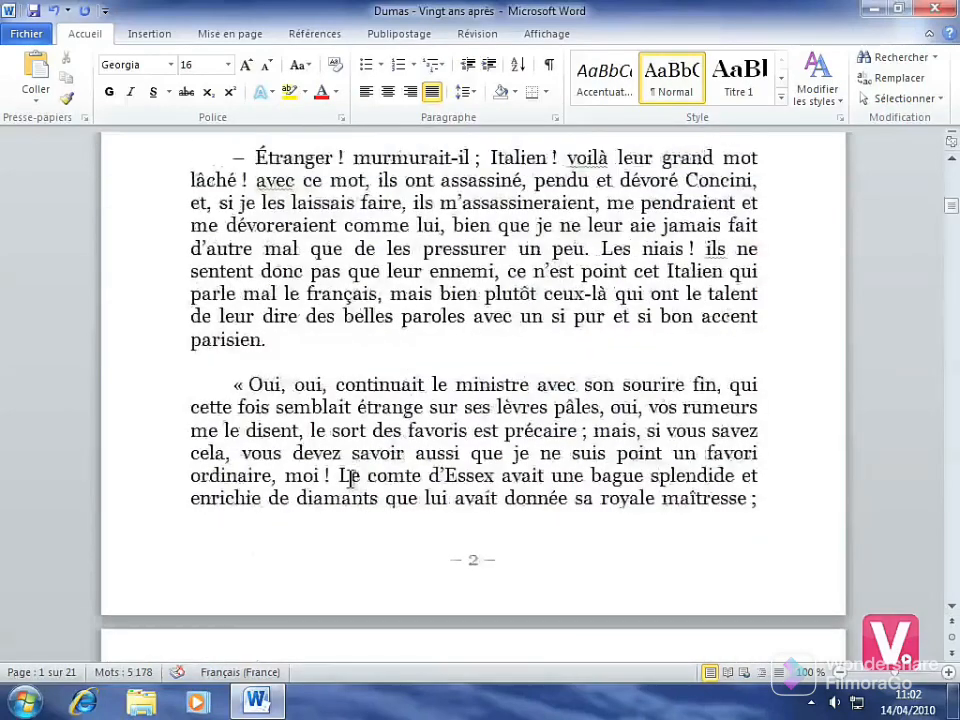
Step: Insert a page break before the paragraph beginning "« Oui, oui, continuait le ministre" on page 2
click(226, 519)
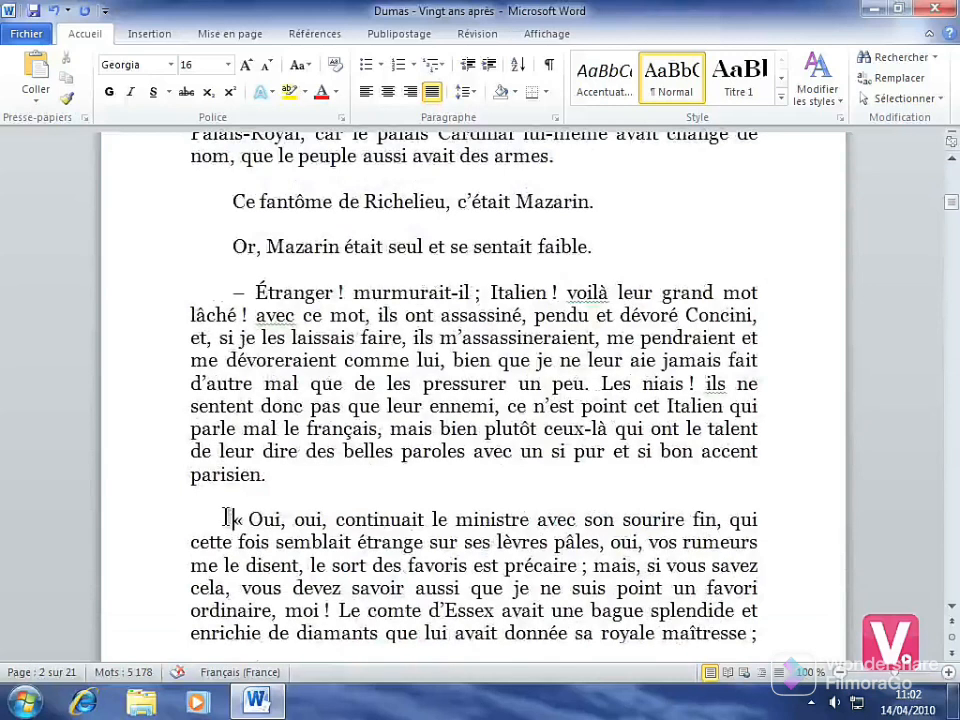
click(148, 36)
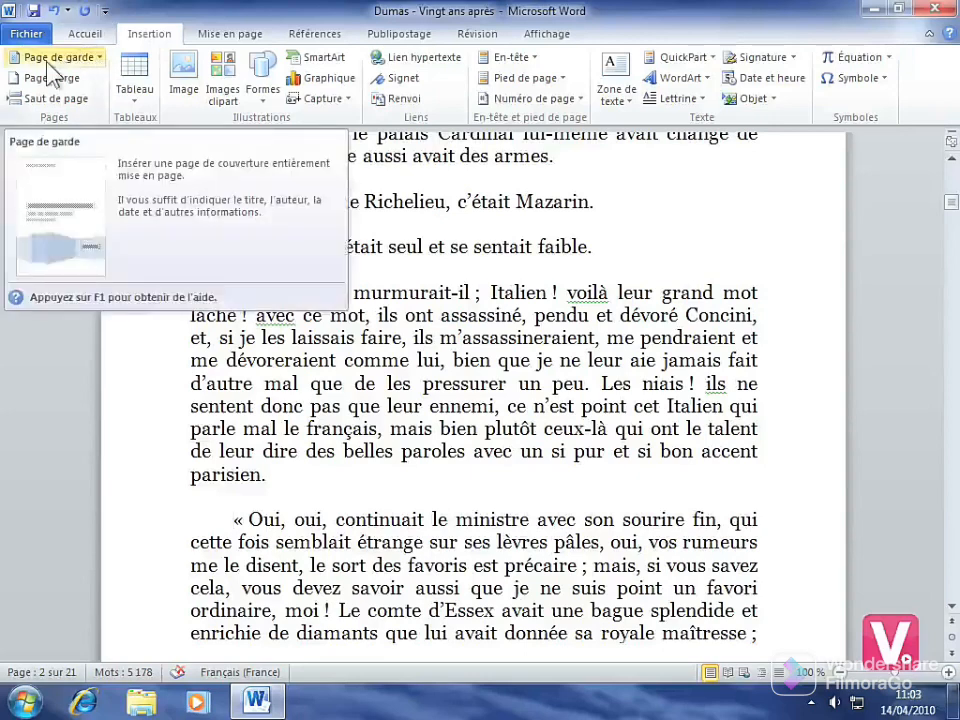
click(58, 99)
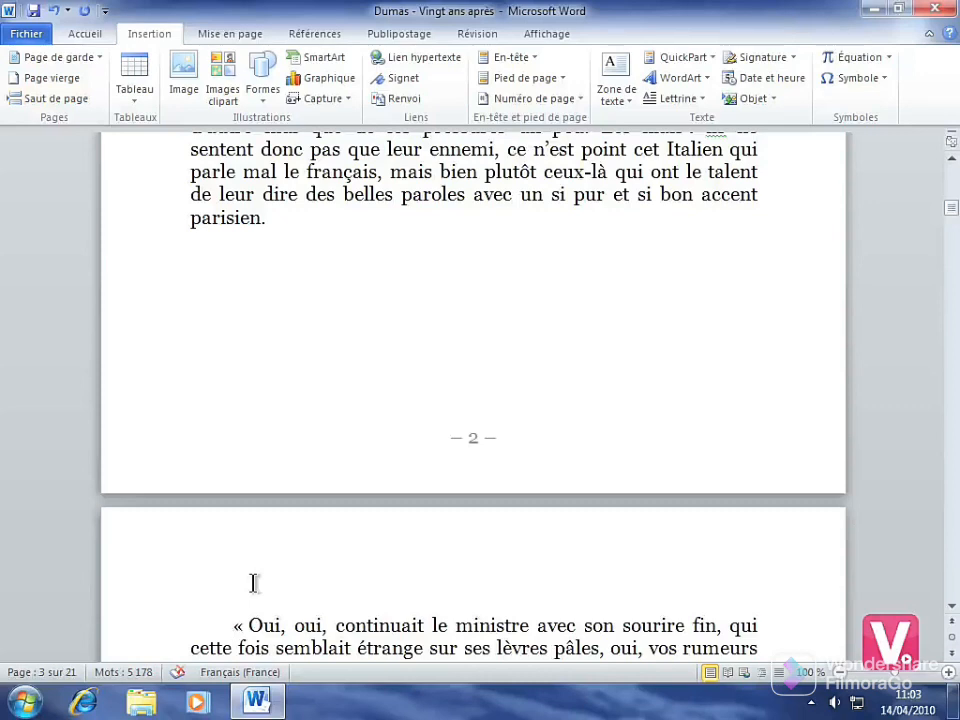
Step: Insert four blank lines before "Or, Mazarin était seul" on page 2 and check where the "Oui, oui" paragraph starts
scroll(399, 459, up, 2)
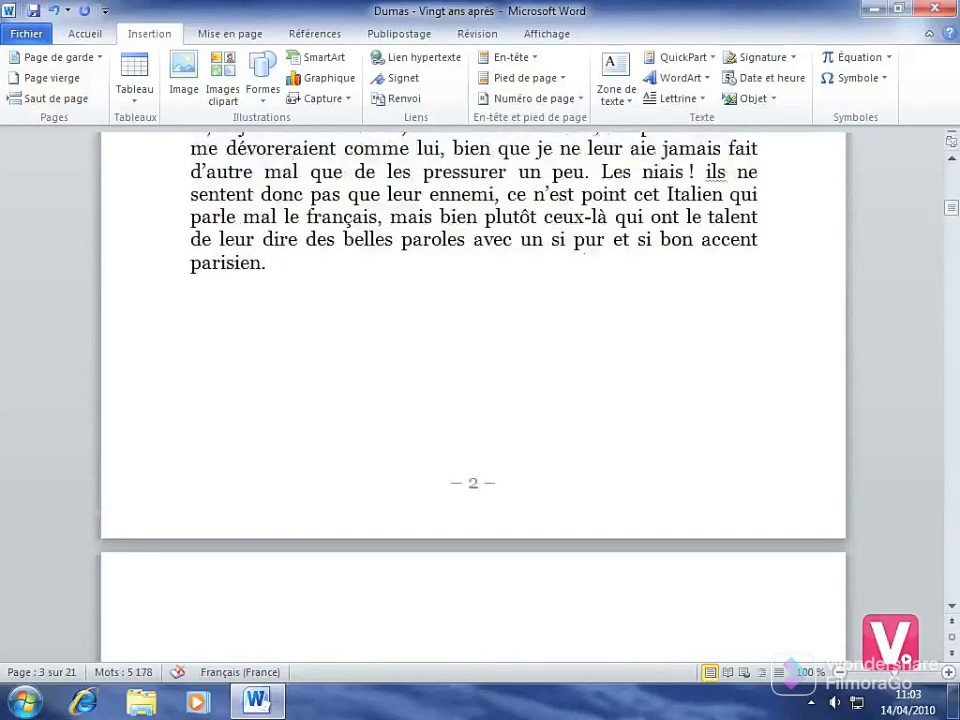
scroll(354, 386, up, 4)
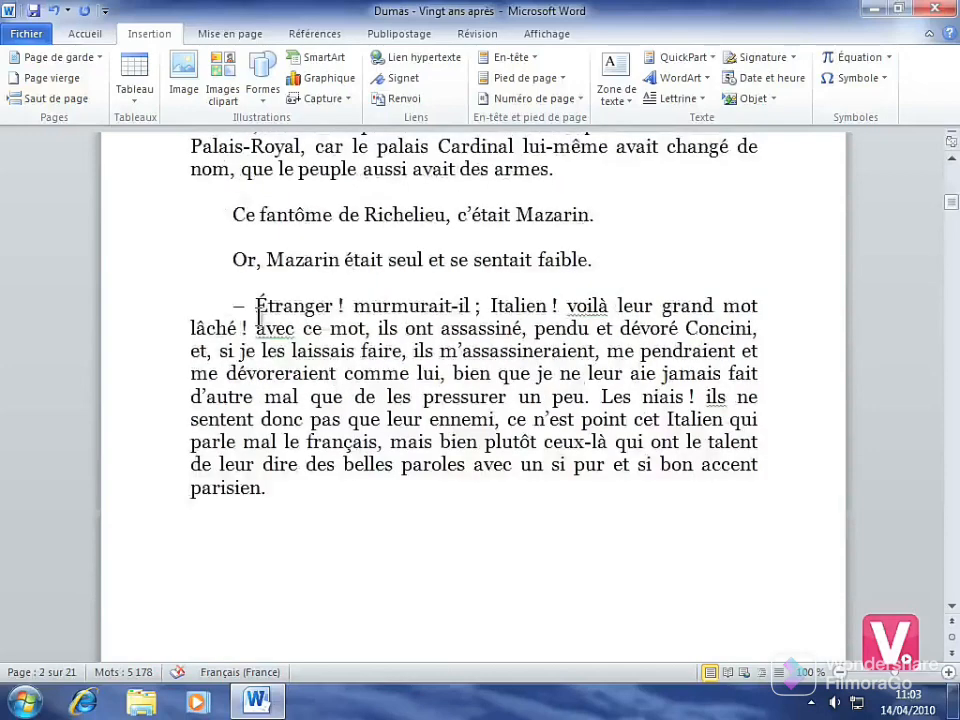
click(222, 257)
key(Return)
key(Return)
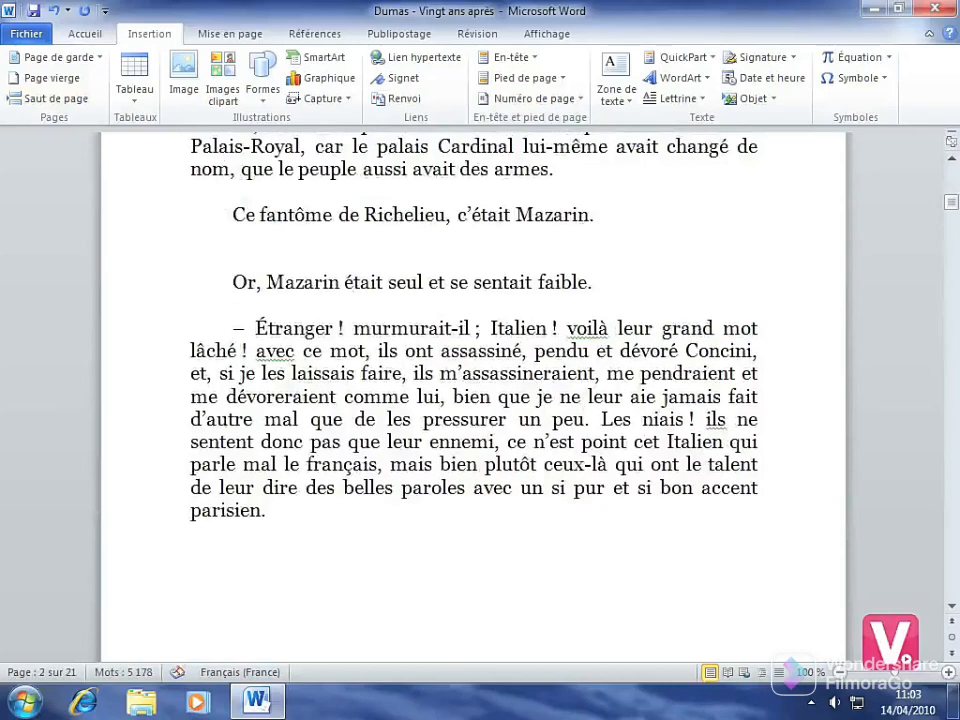
key(Return)
key(Return)
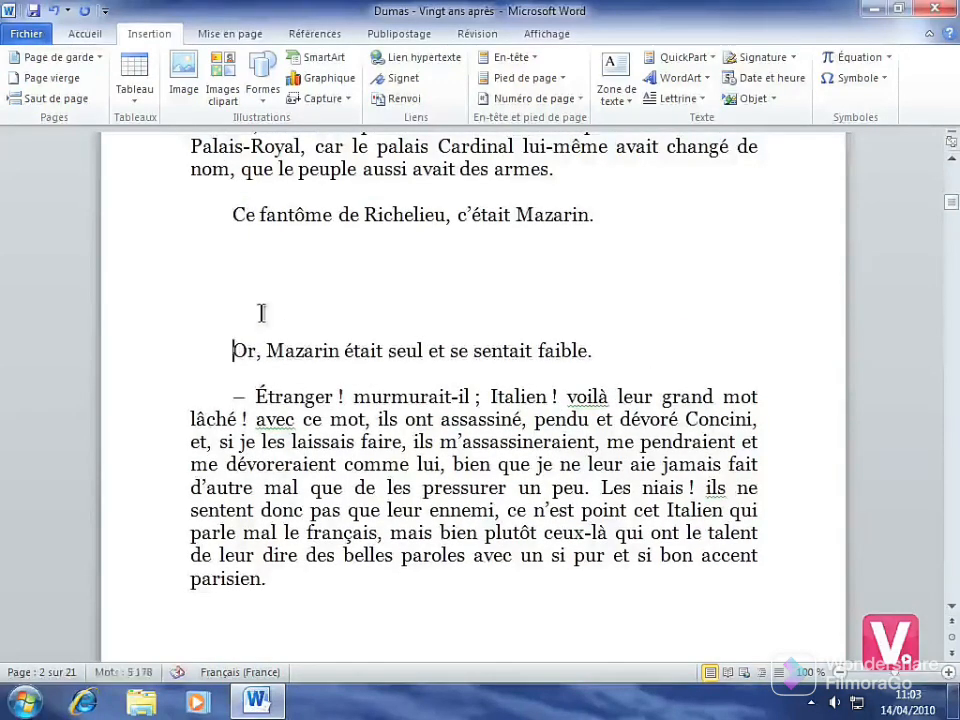
scroll(262, 312, down, 3)
scroll(262, 312, down, 4)
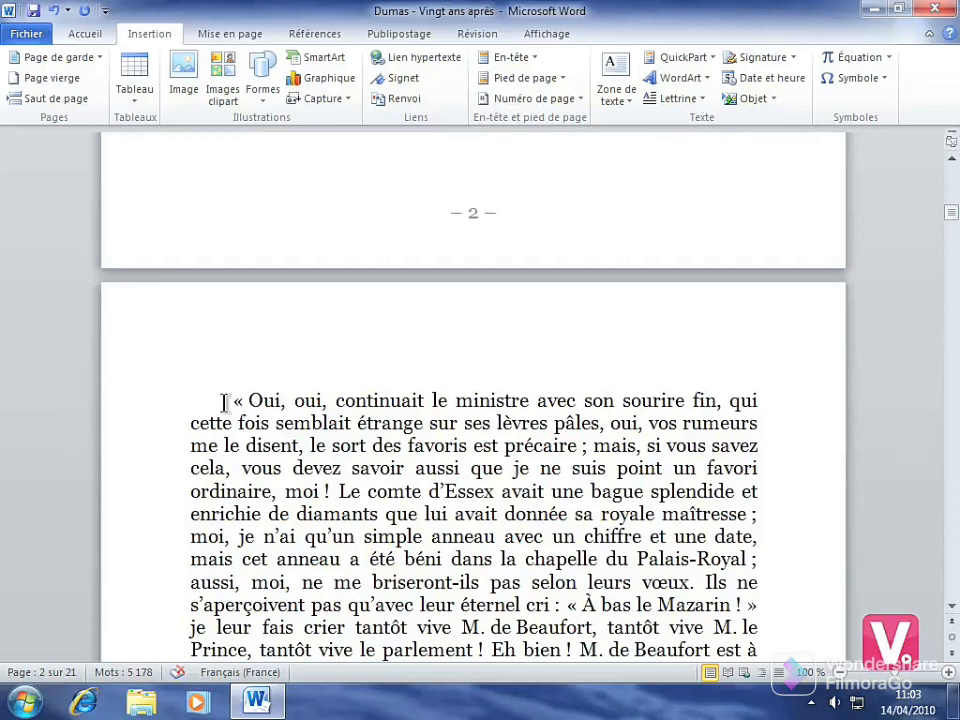
Step: Show the formatting marks to examine the page break at the end of page 2, and hide them again
click(86, 36)
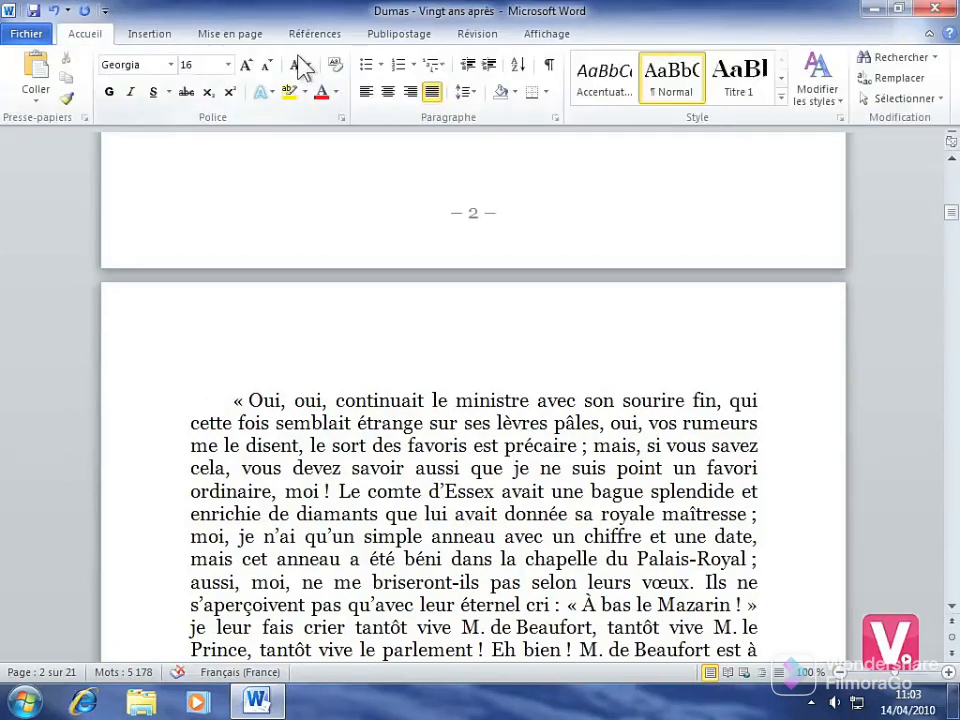
click(550, 68)
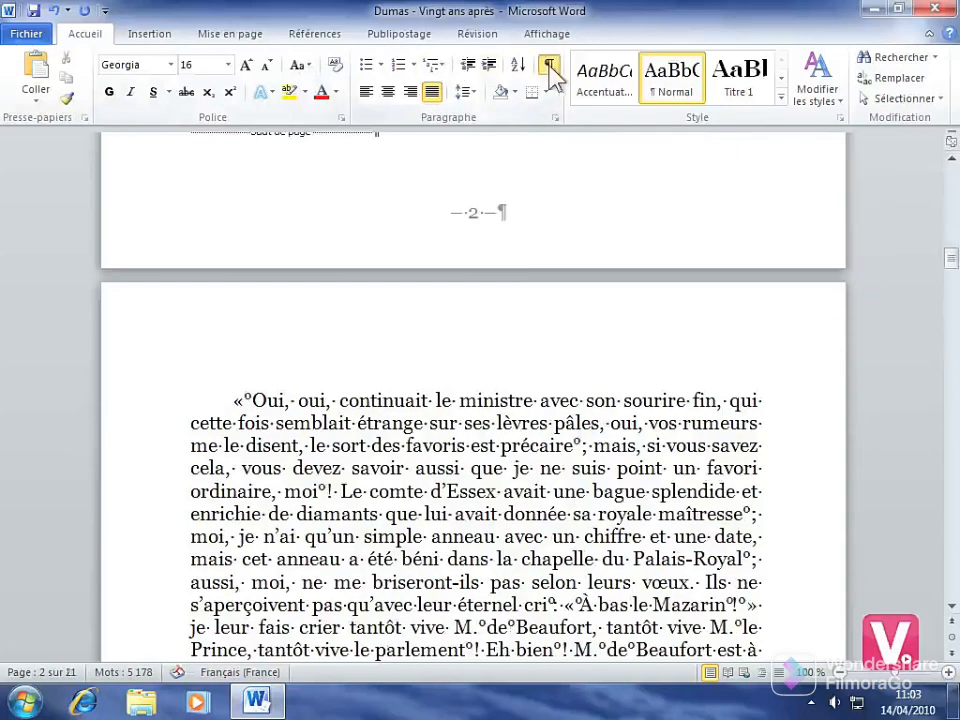
scroll(396, 222, up, 1)
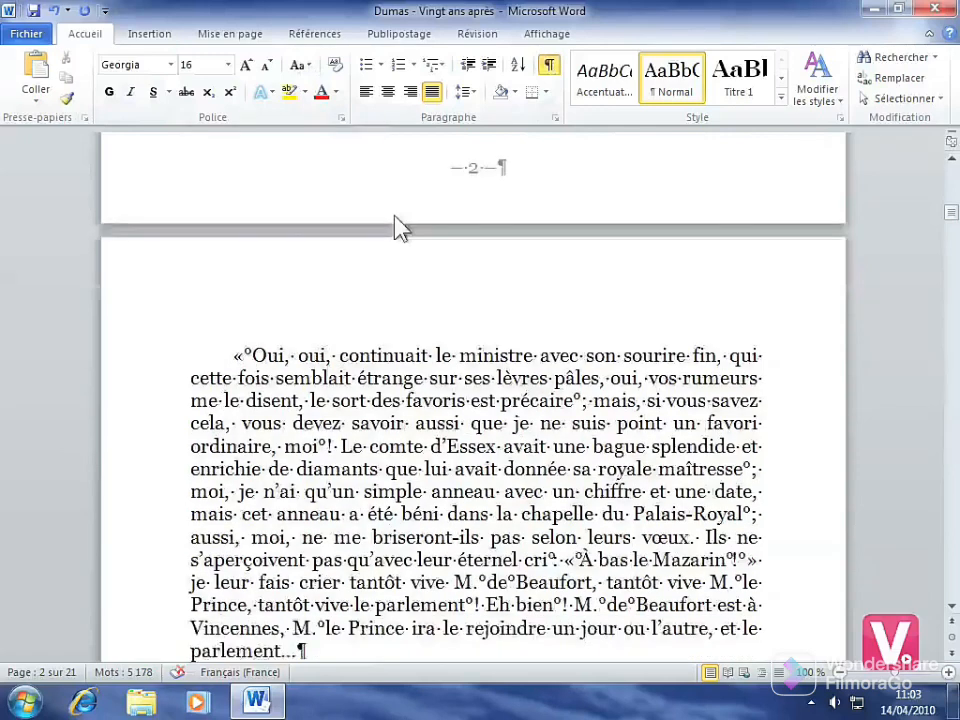
scroll(394, 216, up, 1)
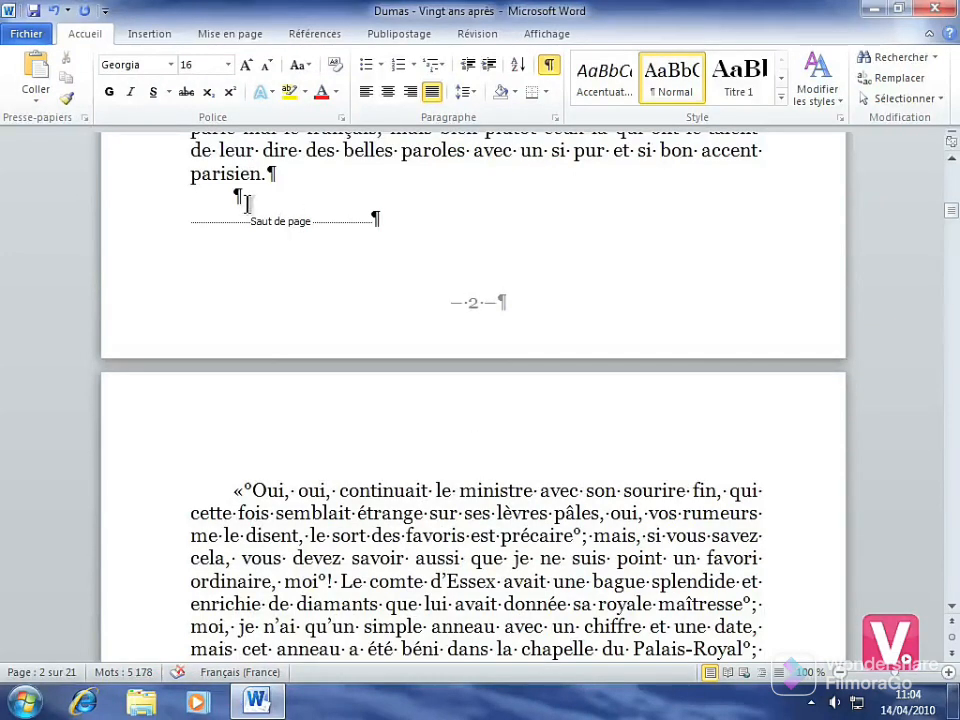
click(549, 66)
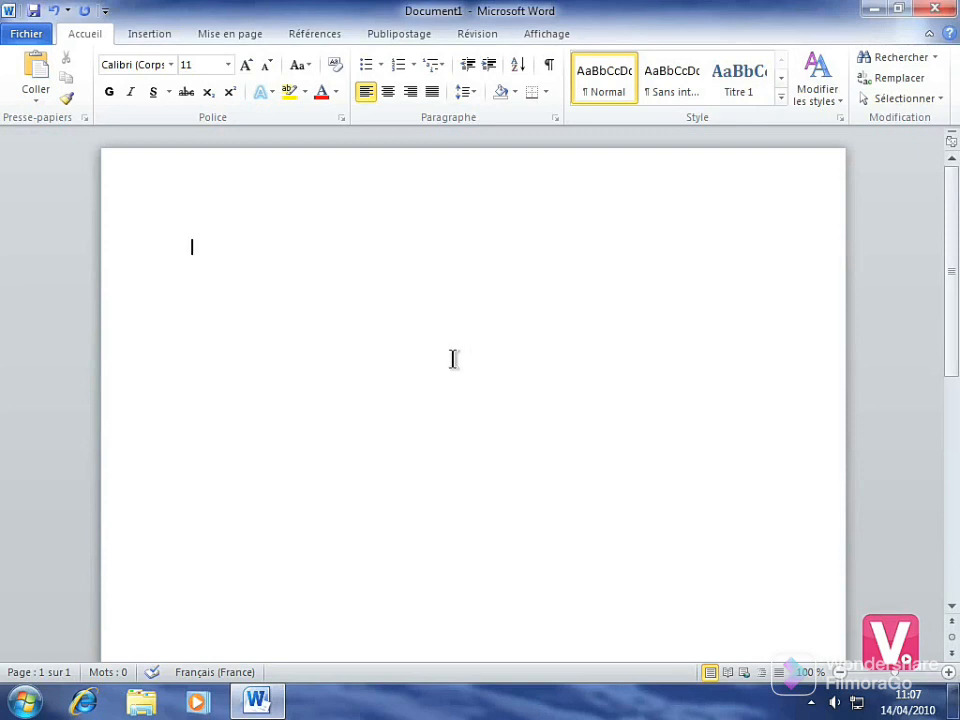
Step: Insert the AutoText entry containing the author's full name into the blank document
click(151, 37)
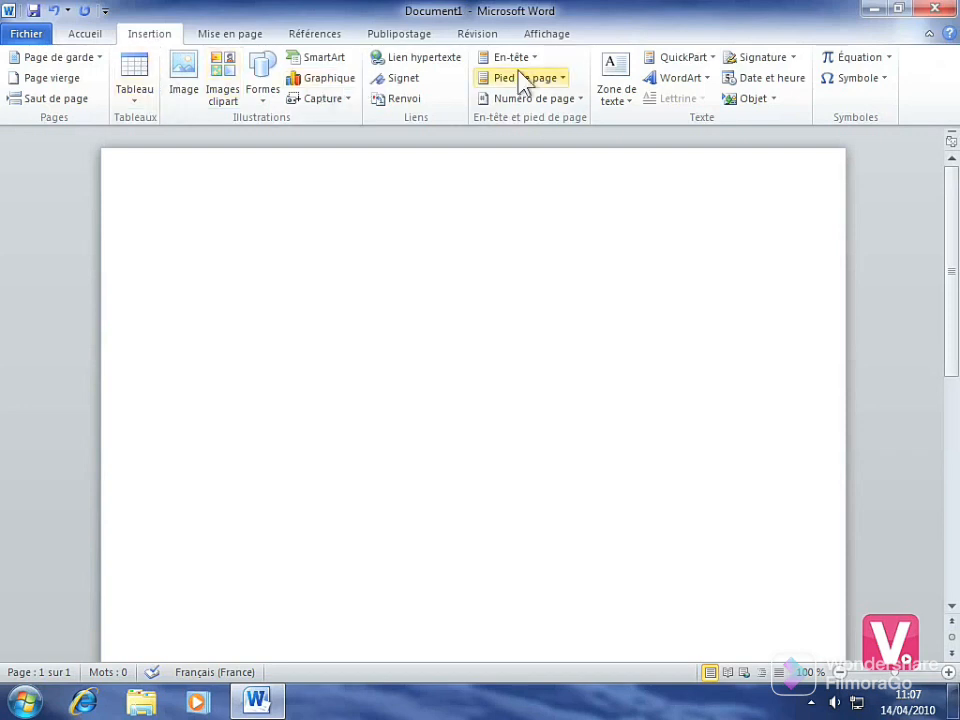
click(698, 60)
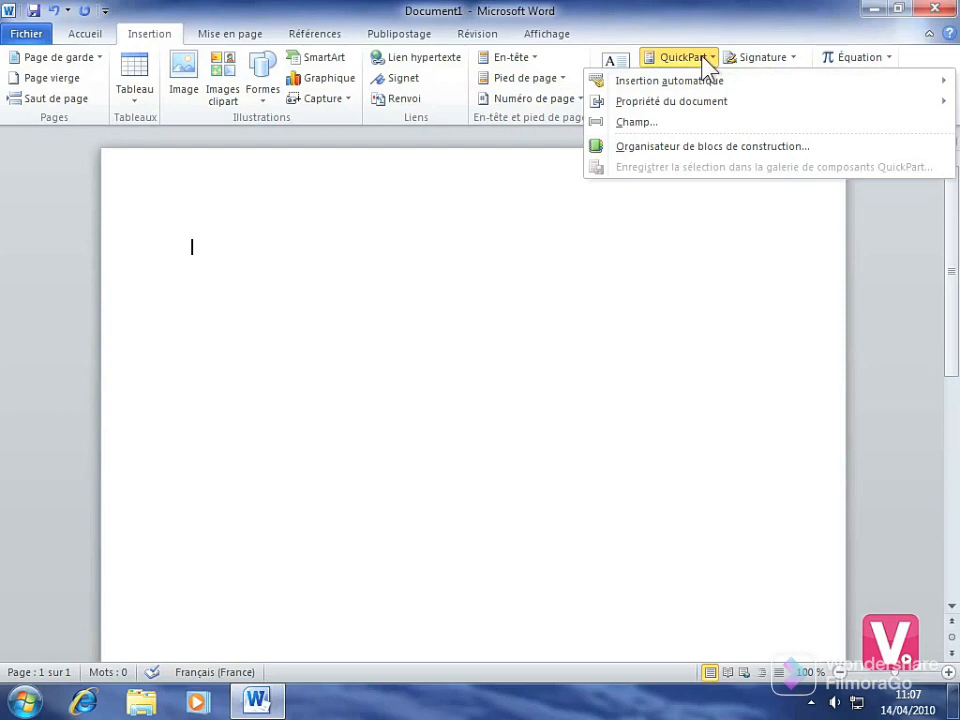
mouse_move(701, 88)
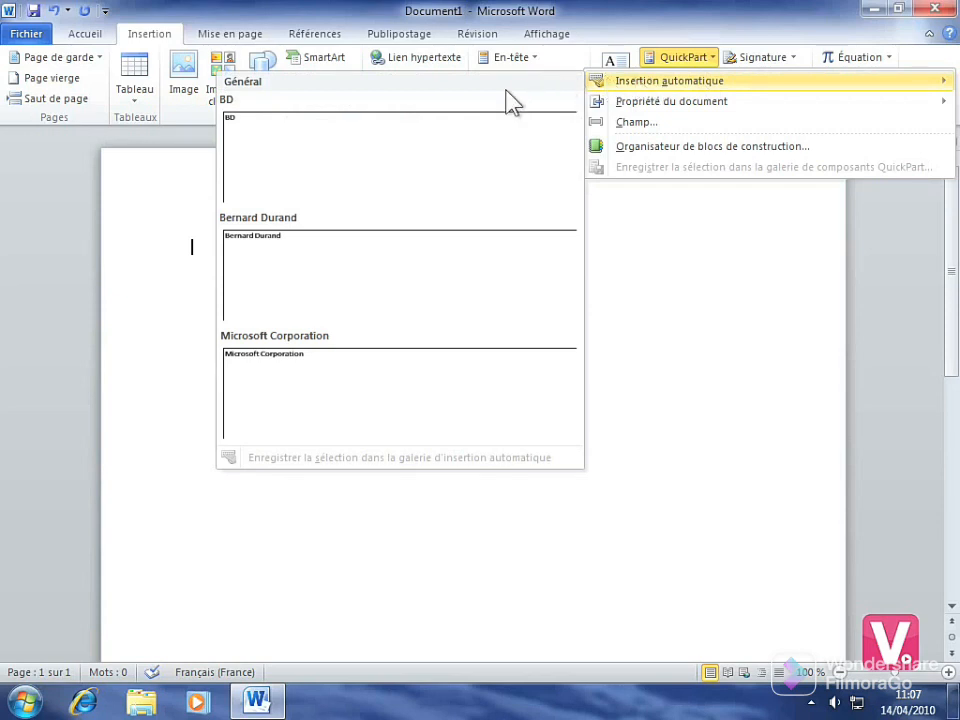
click(279, 236)
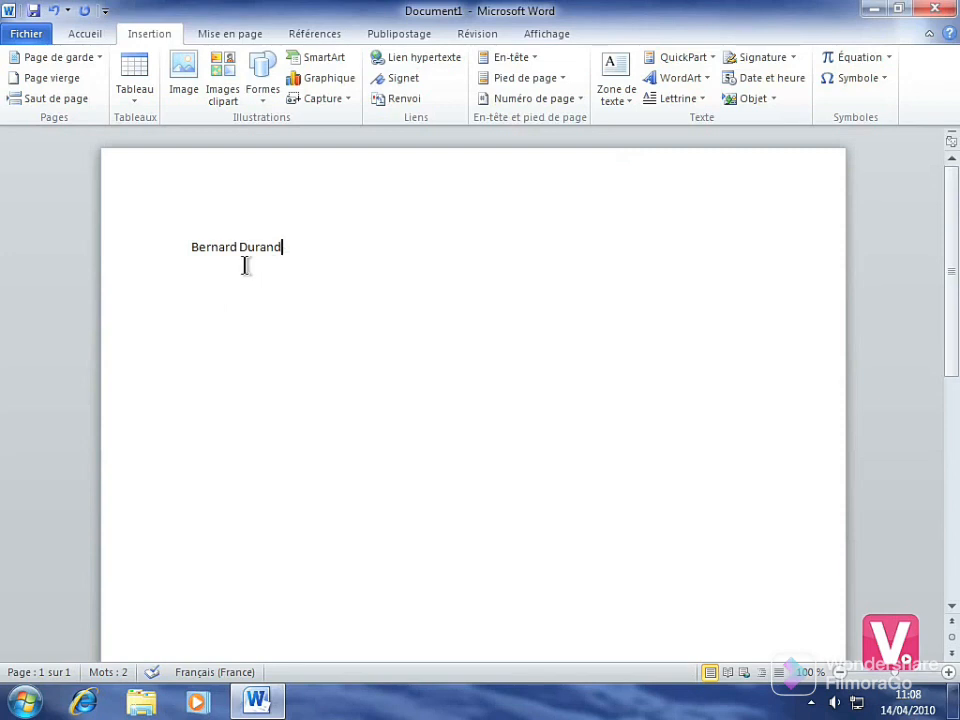
Step: Write the salutation "Cher monsieur," below the inserted name, leaving one empty paragraph between them
key(Return)
key(Return)
text(Cher monsieur)
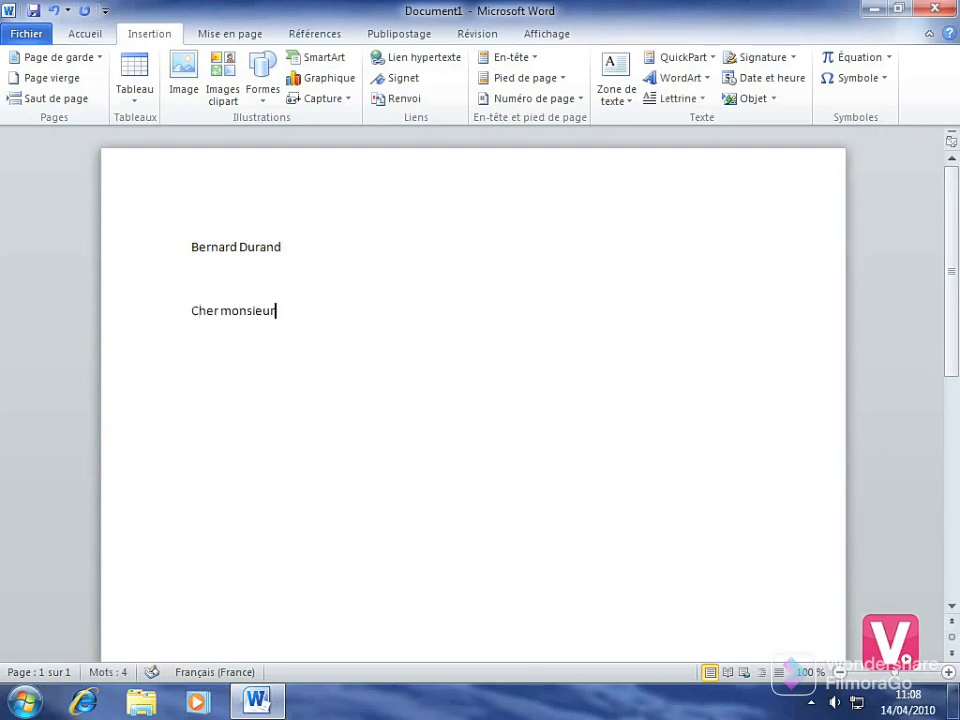
text(,)
Step: Save the "Cher monsieur," line to the AutoText gallery under the name "Formule d'appel"
click(164, 316)
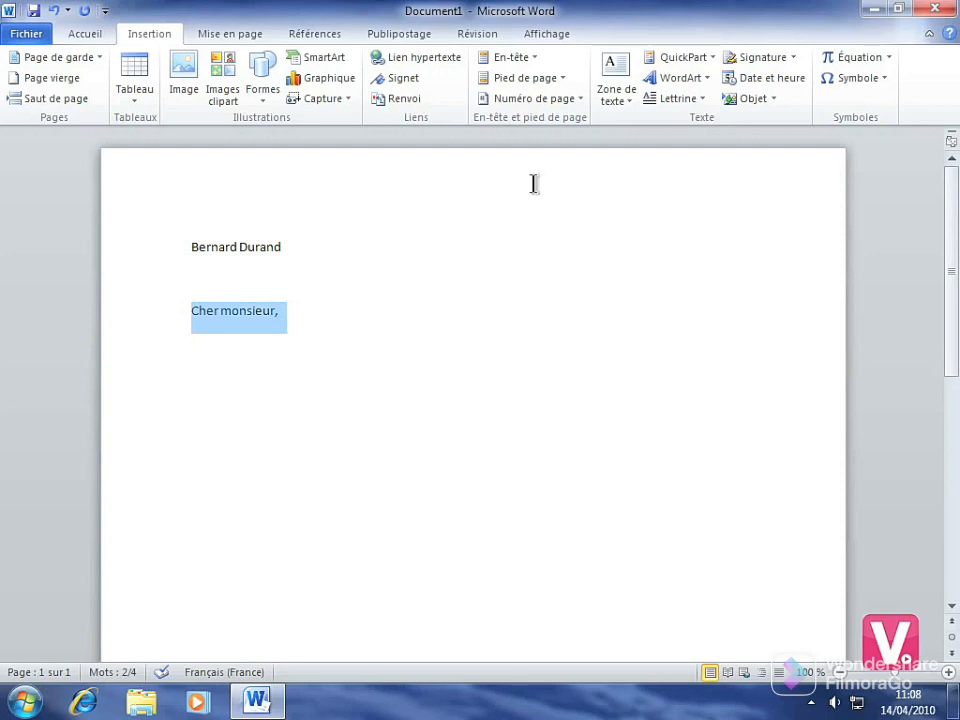
click(702, 58)
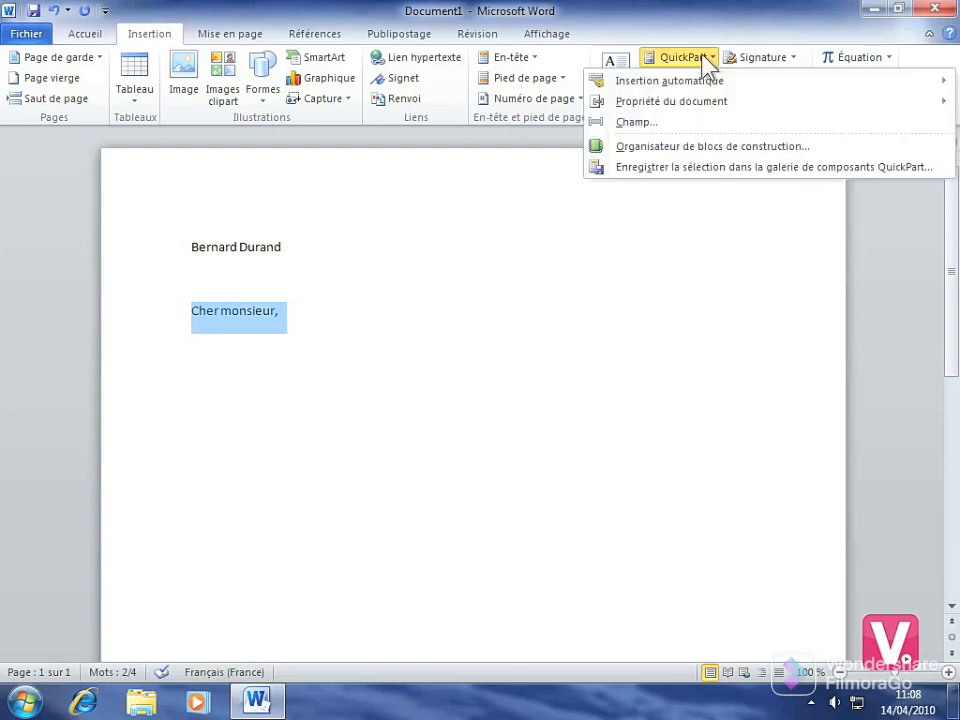
mouse_move(701, 90)
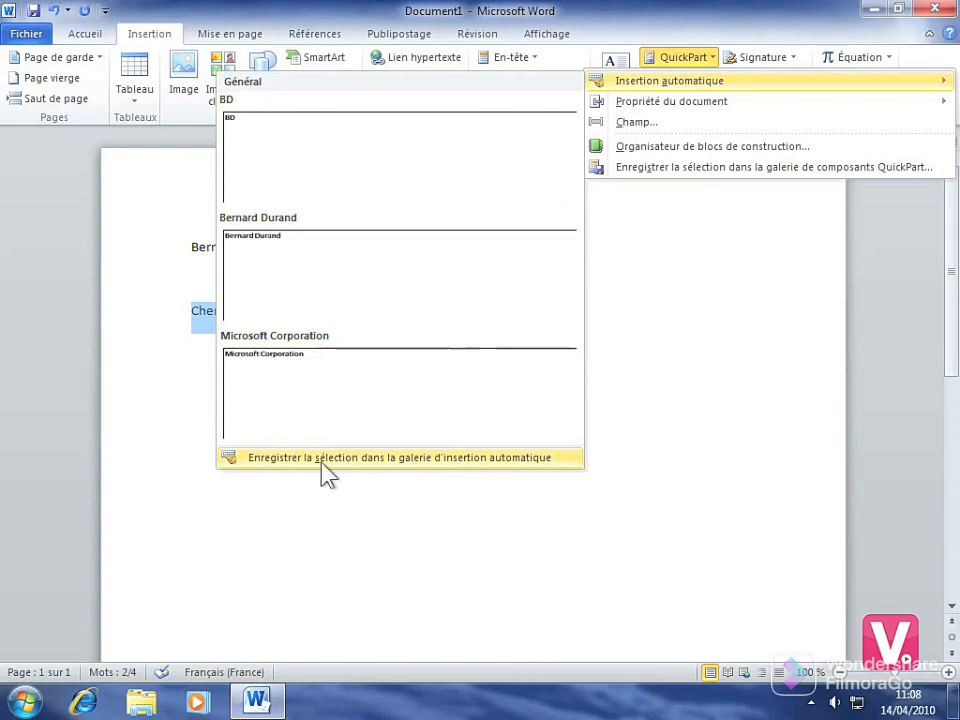
click(400, 466)
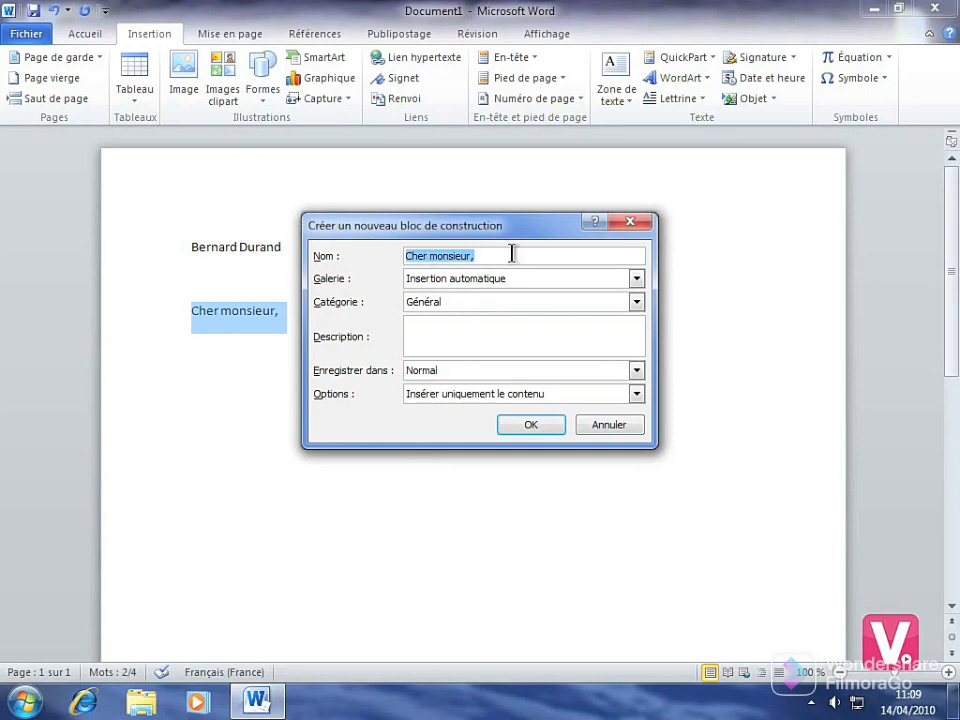
text(Formul)
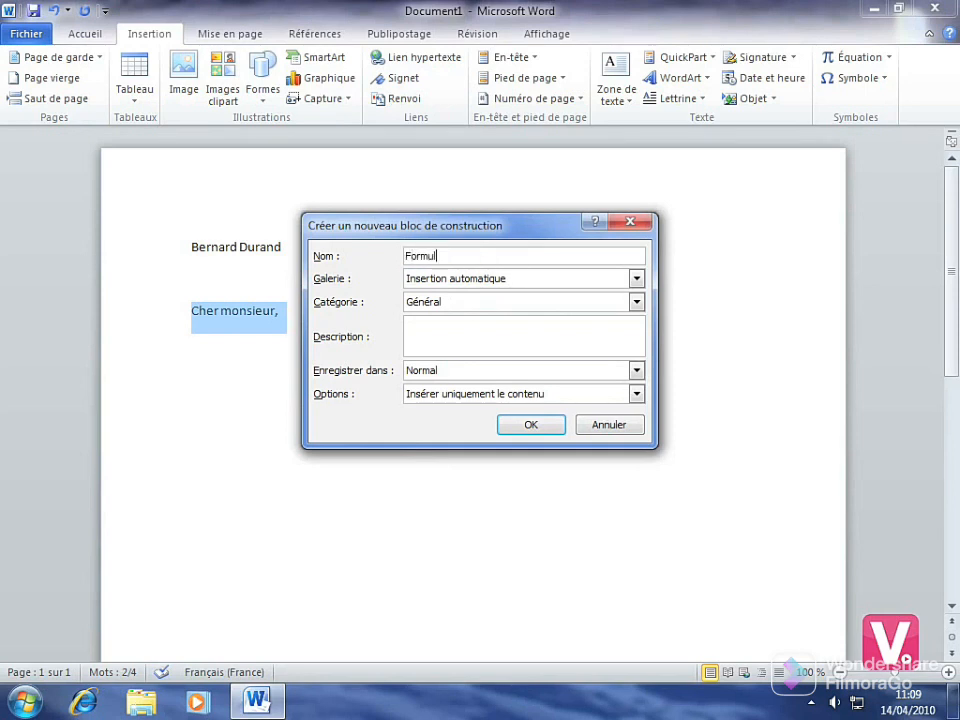
text(e d'appel)
Step: Describe the new building block as "Début de mes lettres", keep the content-only insertion option, and create it
click(436, 329)
text(Début de mes lettres)
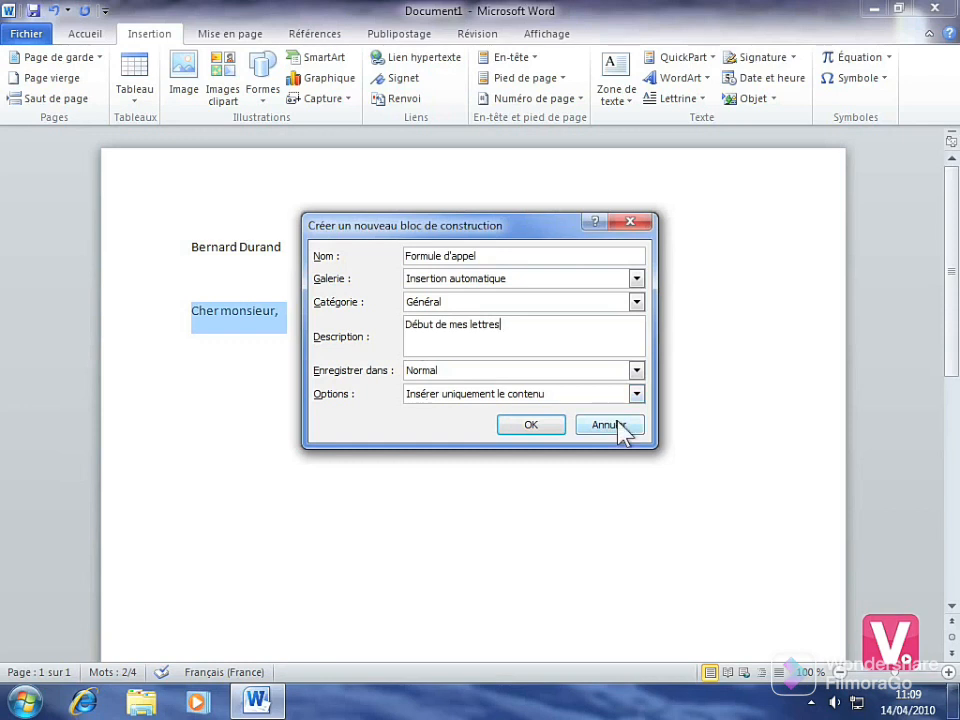
click(636, 395)
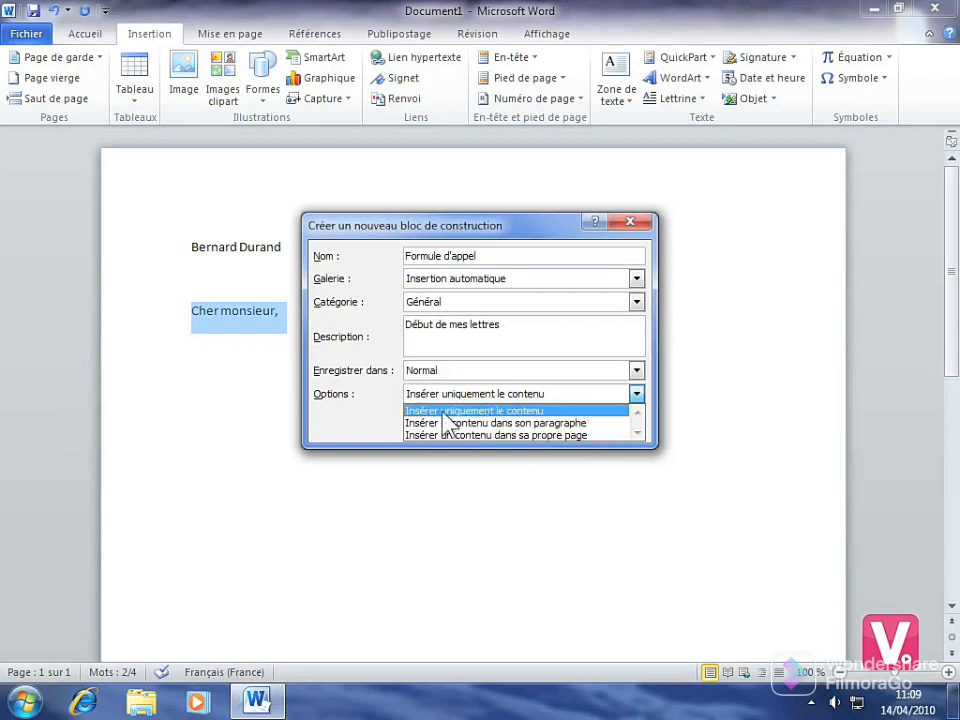
click(522, 411)
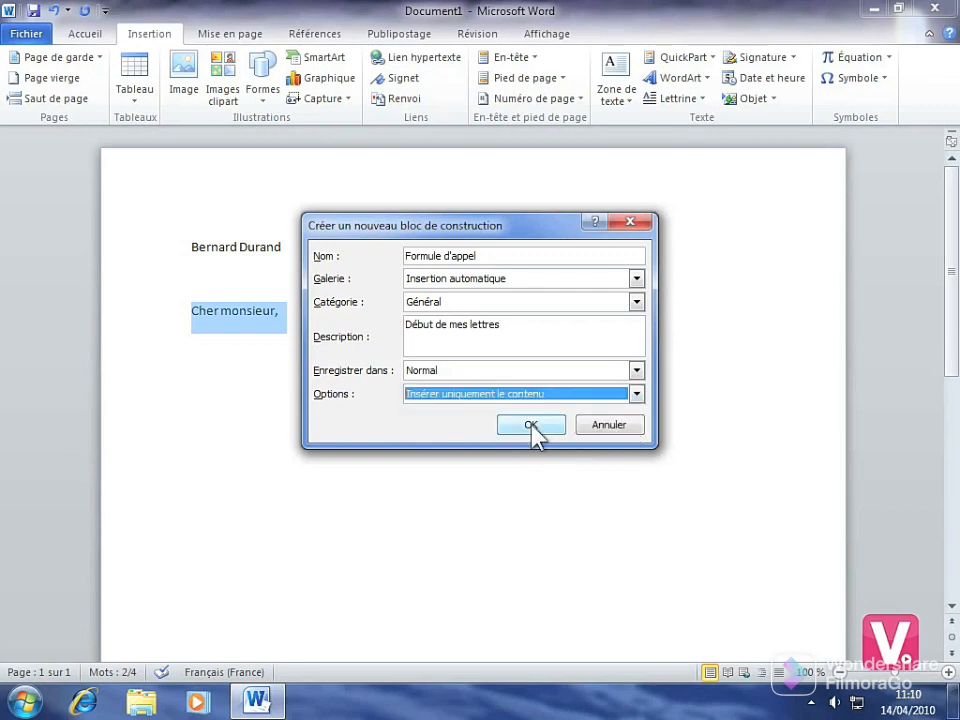
click(530, 425)
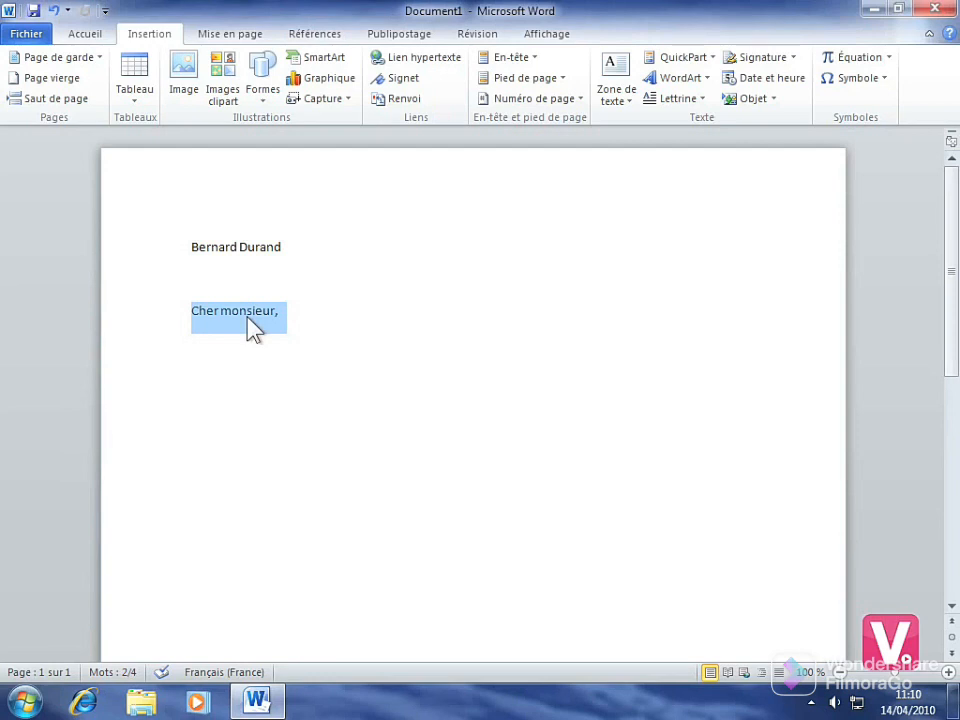
Step: Delete the written "Cher monsieur," line and insert the "Formule d'appel" AutoText entry in its place
key(Delete)
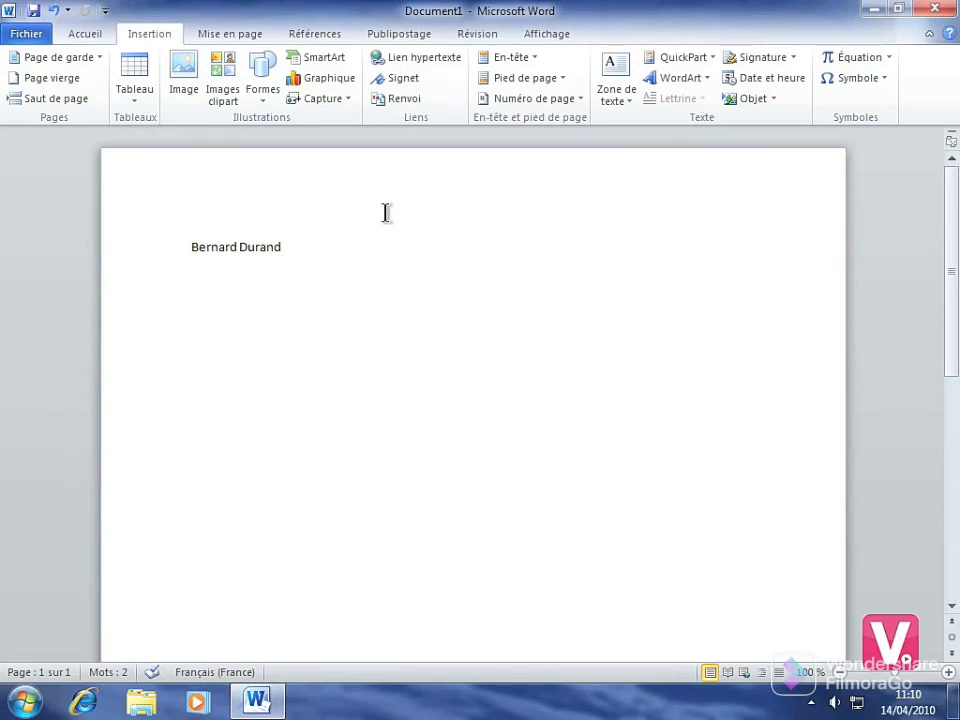
click(708, 59)
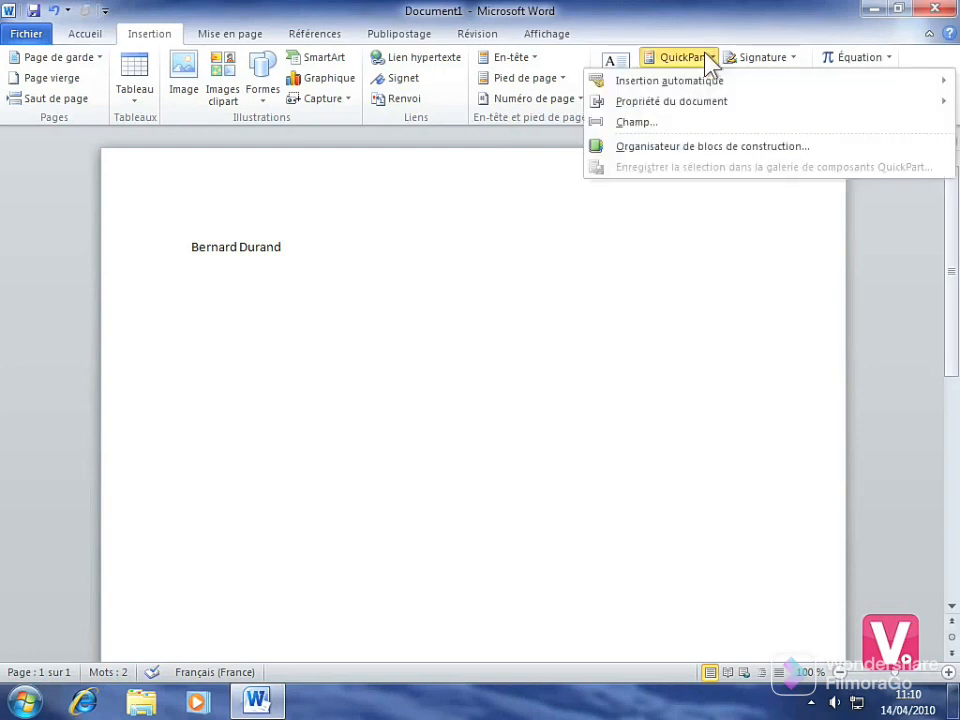
mouse_move(657, 80)
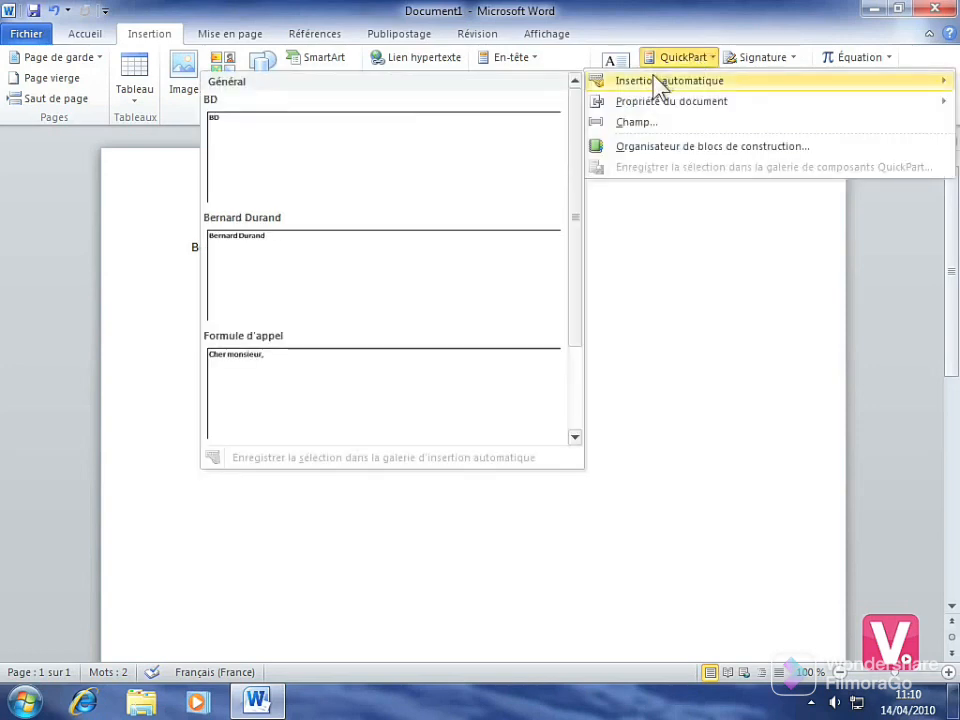
mouse_move(614, 104)
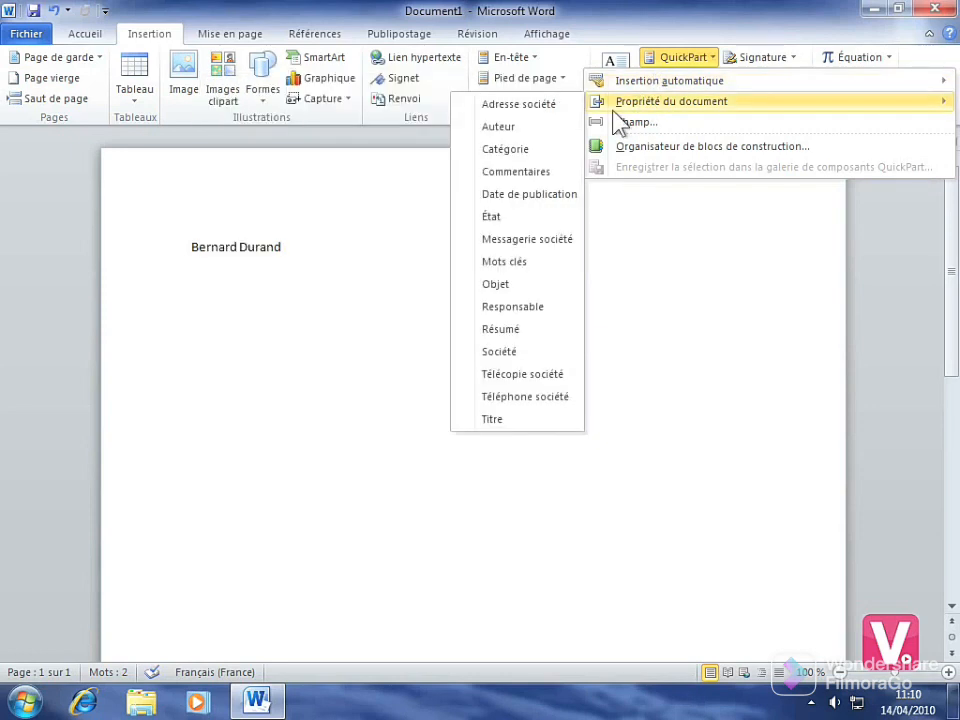
mouse_move(611, 82)
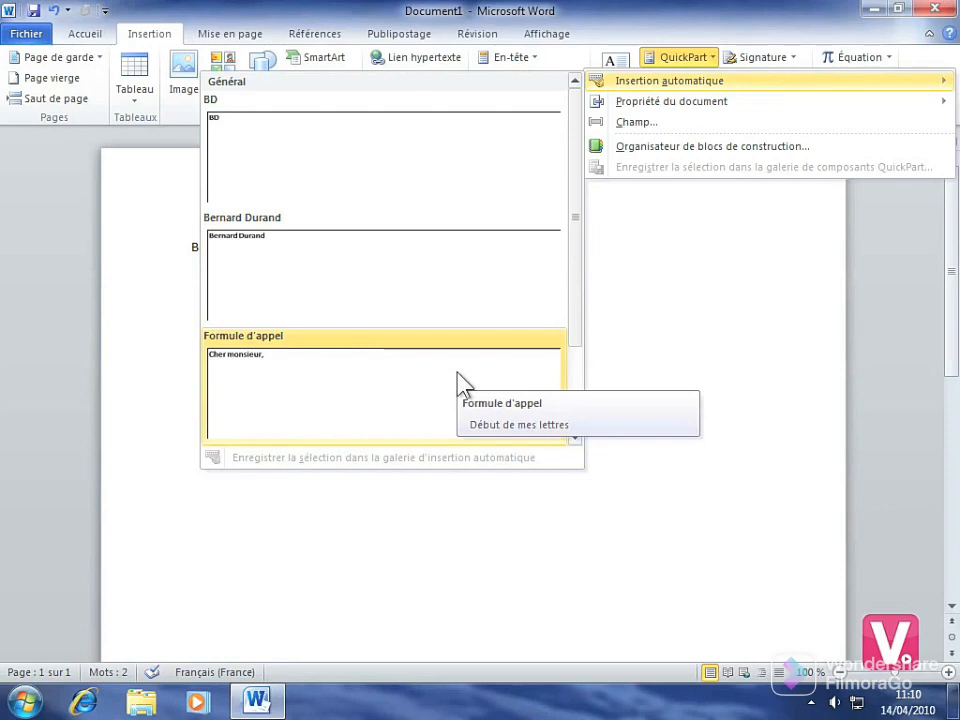
click(259, 376)
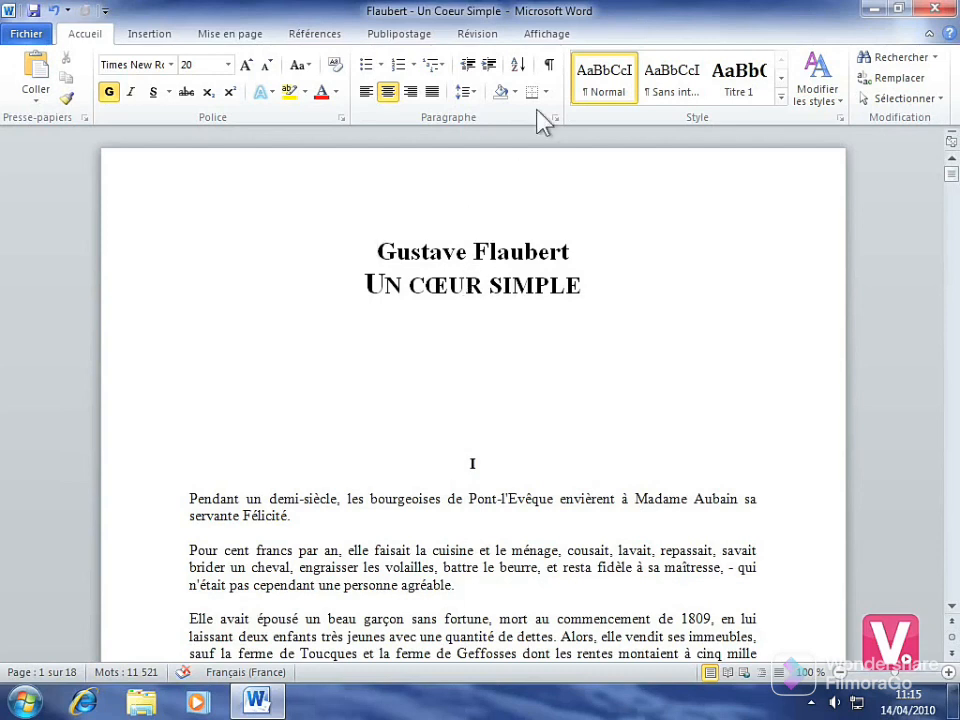
Step: Attach the comment "Relire ce paragraphe" to the paragraph beginning "Pour cent francs par an"
click(478, 40)
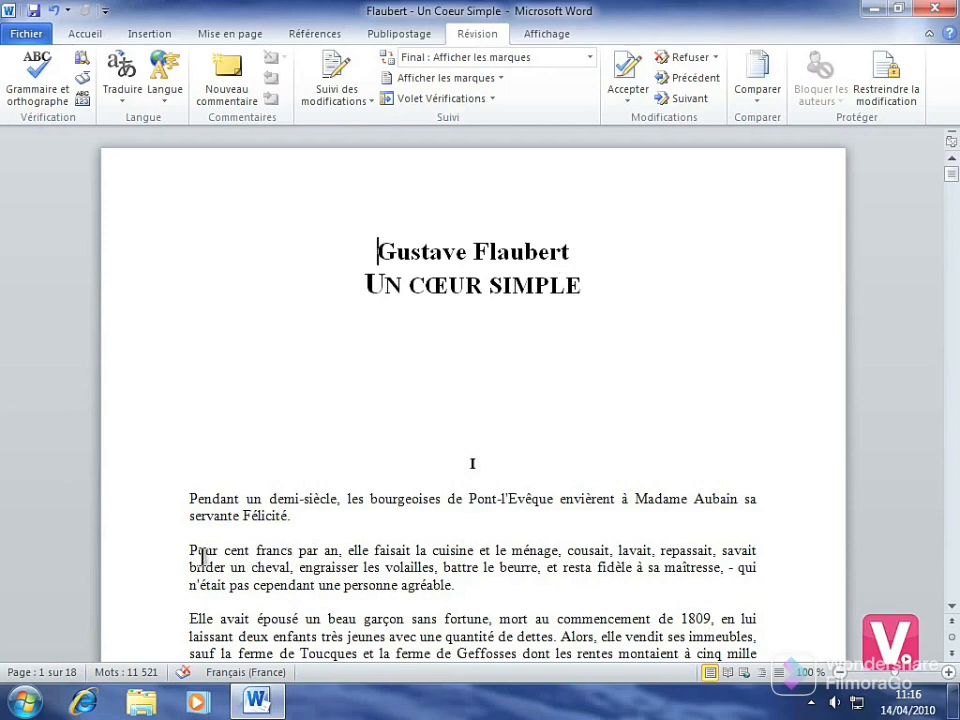
drag(161, 558, 159, 590)
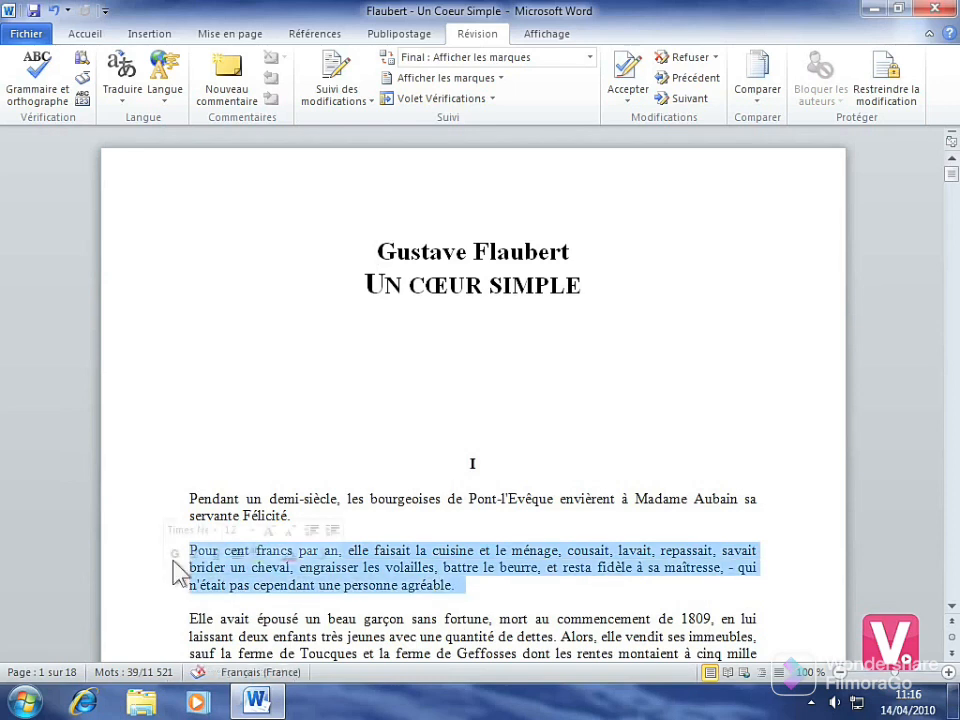
click(228, 92)
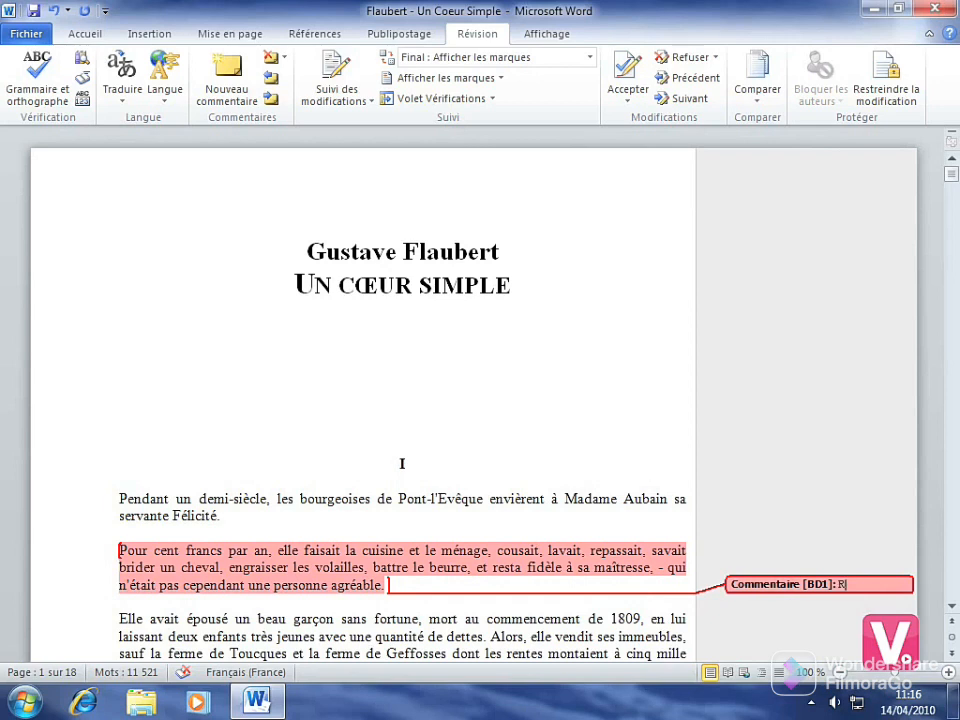
text(Relire ce paragraphe)
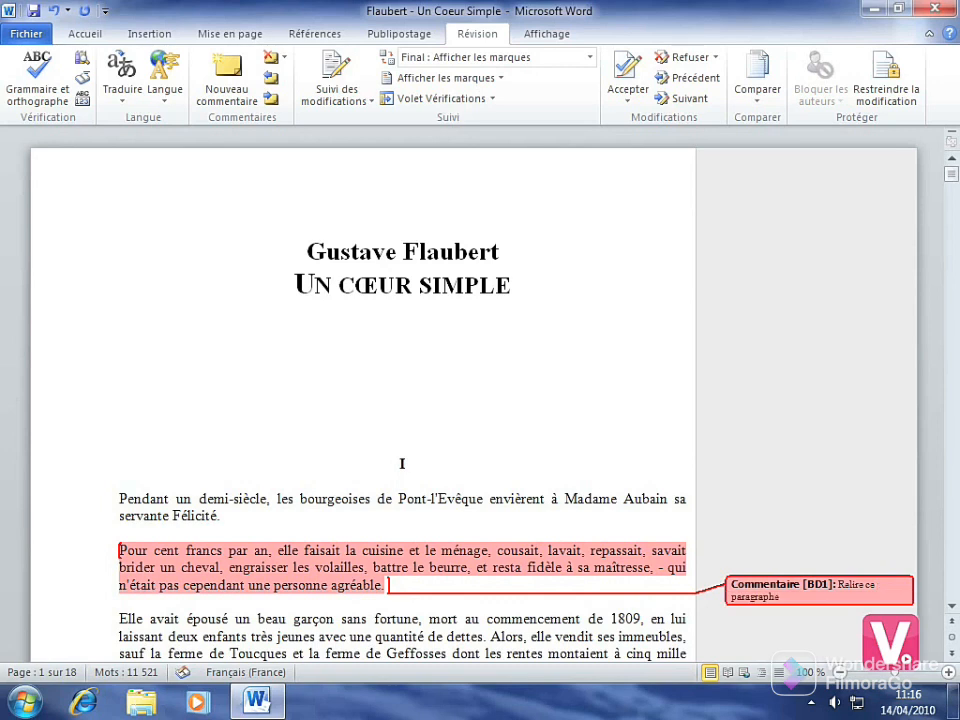
click(542, 497)
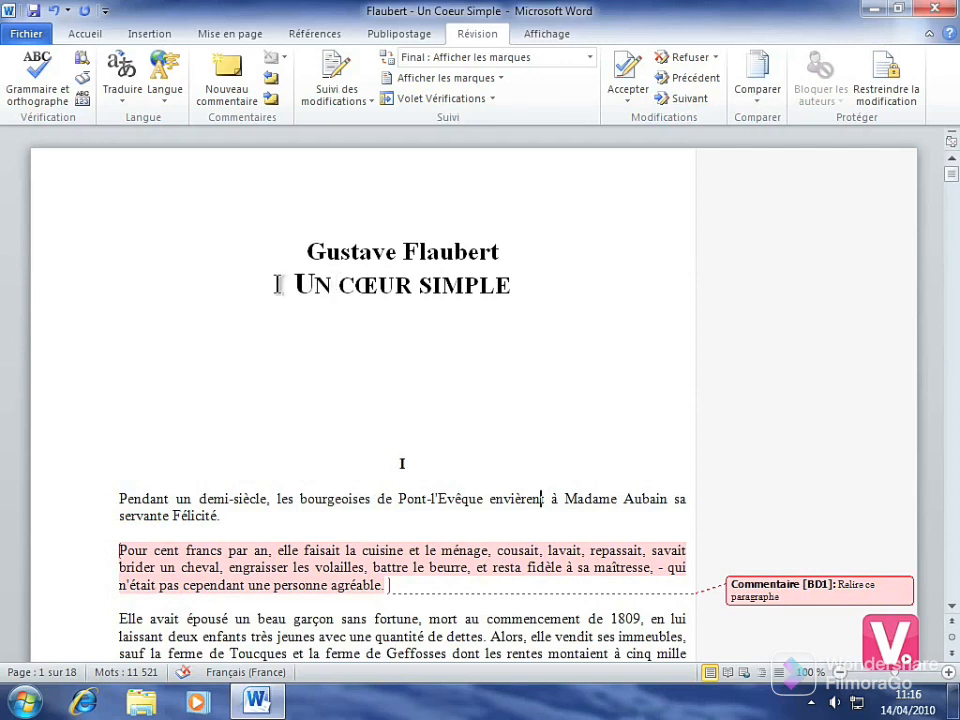
Step: Attach the comment "Titre de mon texte" to the title "Un cœur simple"
drag(285, 284, 505, 290)
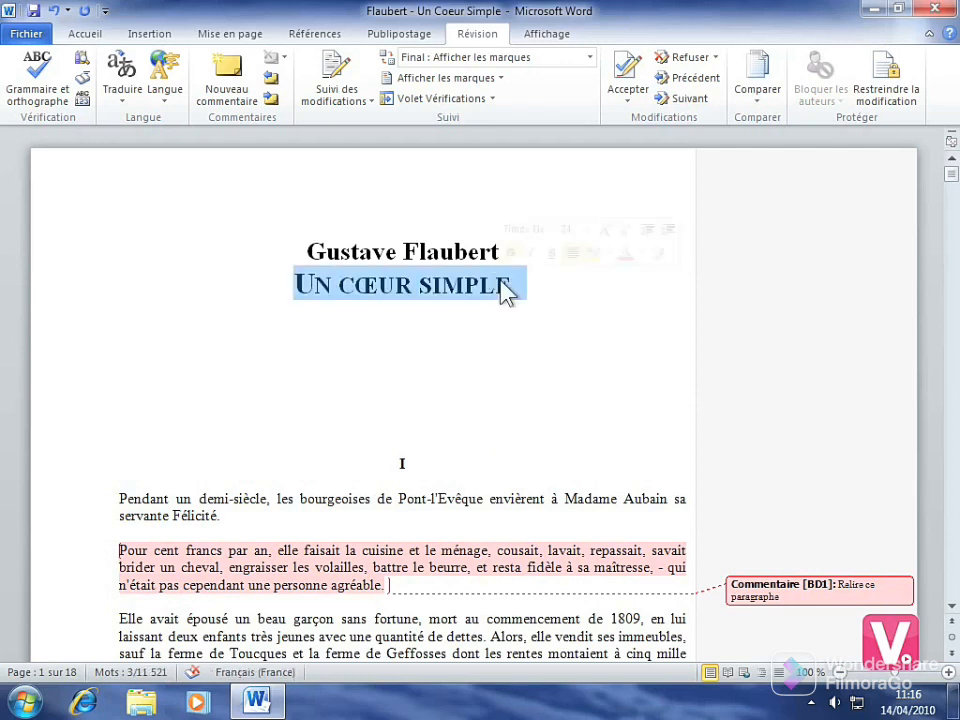
click(227, 85)
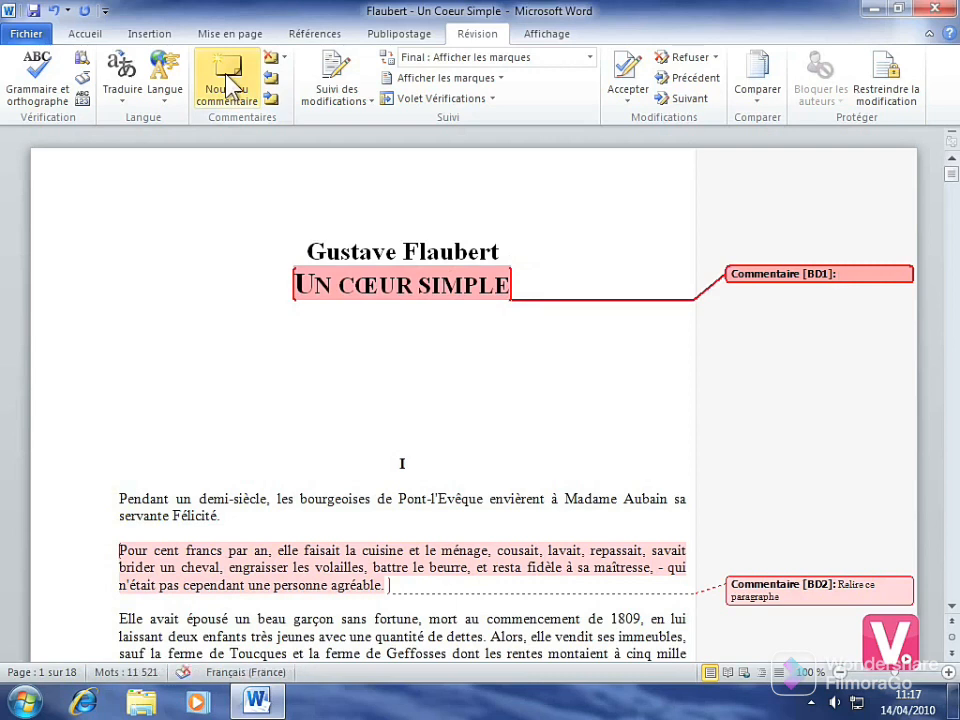
text(Titre de mi)
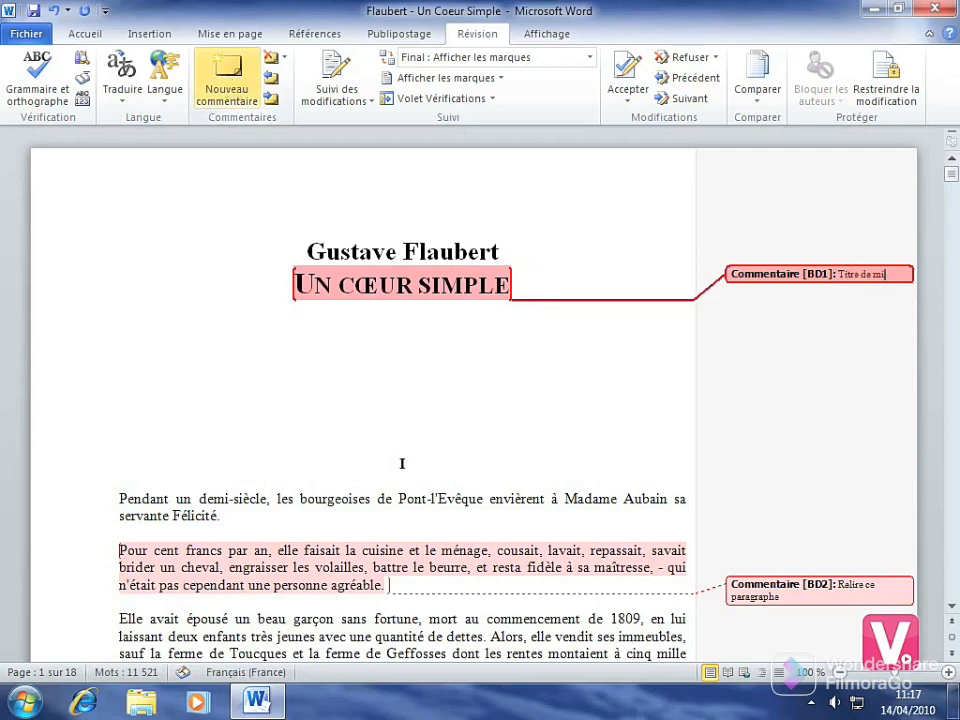
key(BackSpace)
text(on texte)
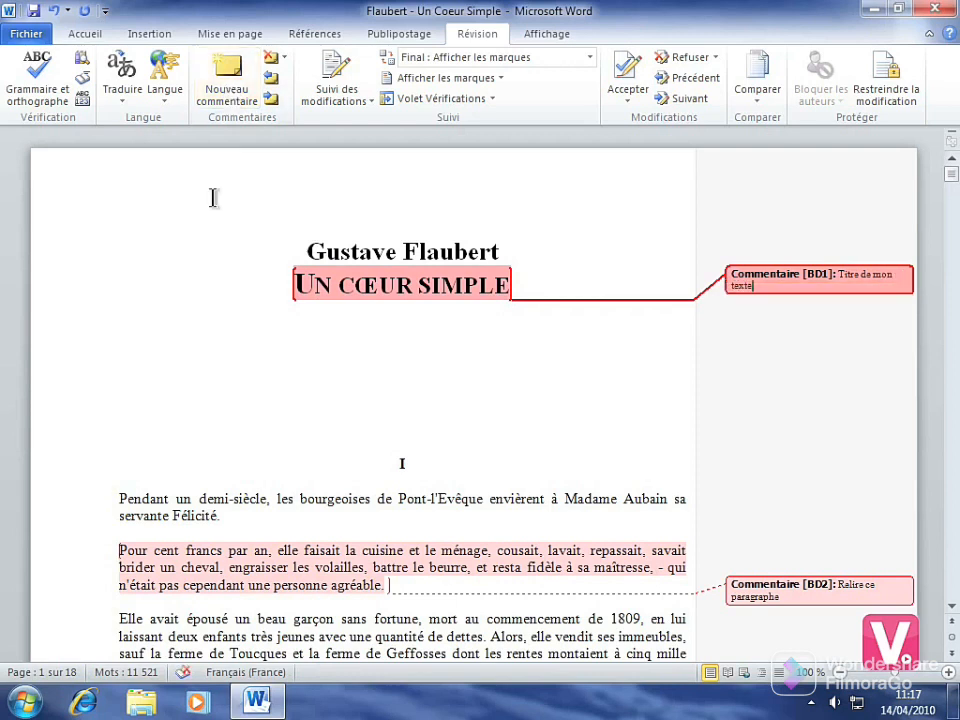
click(195, 204)
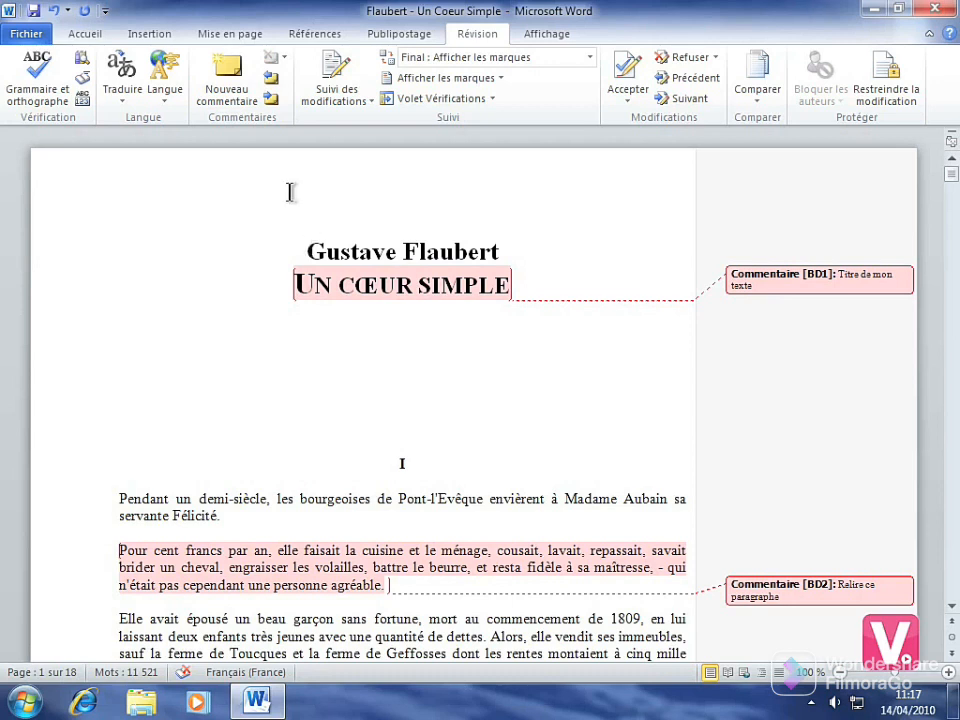
Step: Go to the next comment and back to the previous one, and delete all comments in the document
click(268, 104)
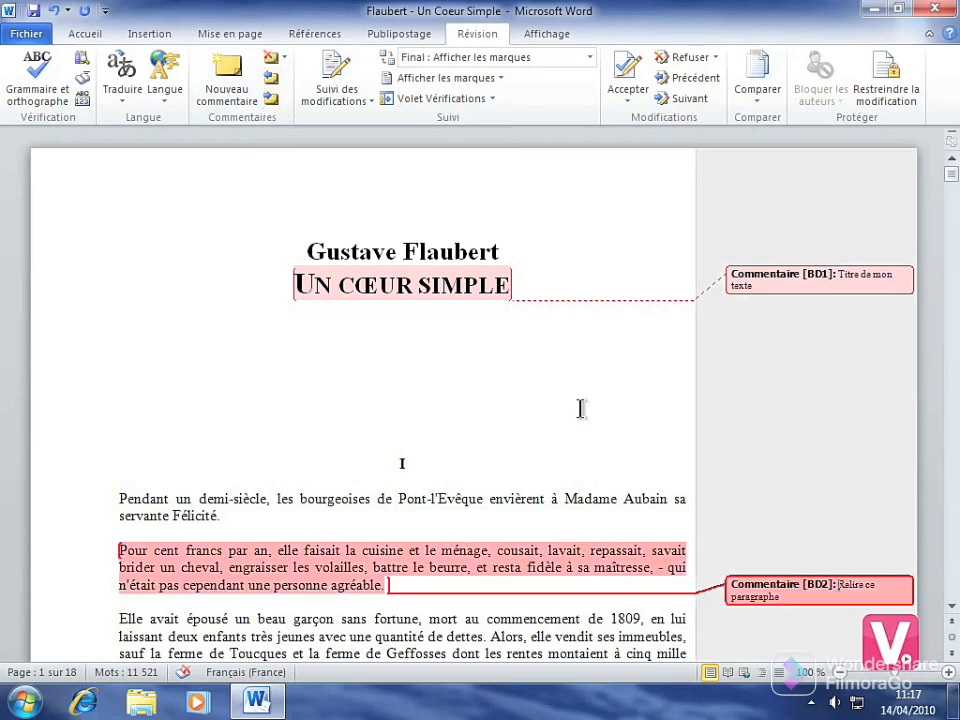
click(276, 90)
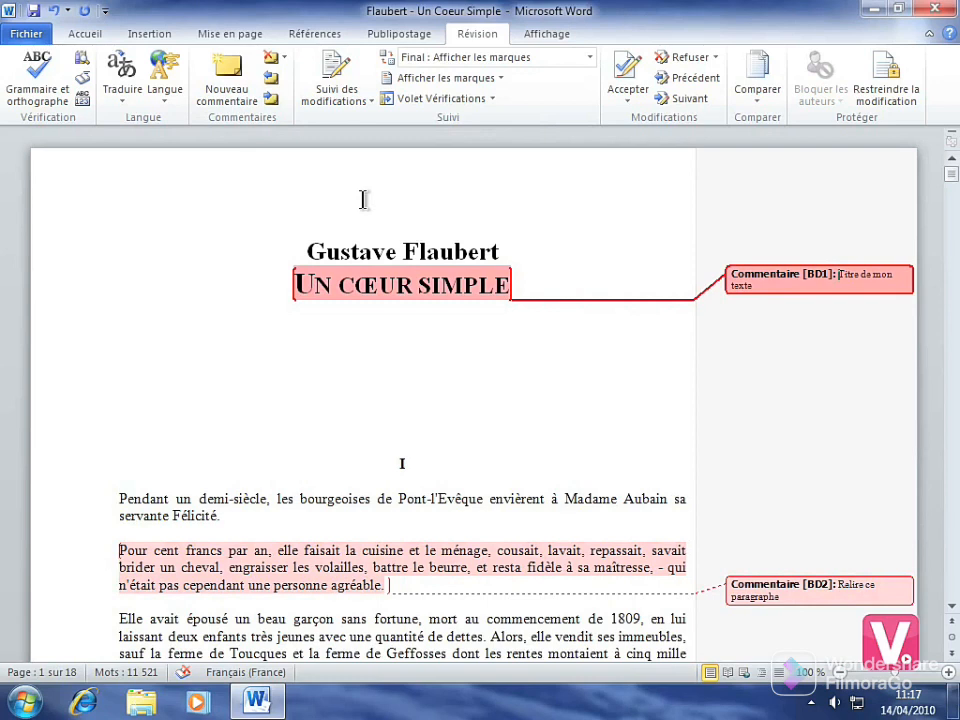
click(285, 63)
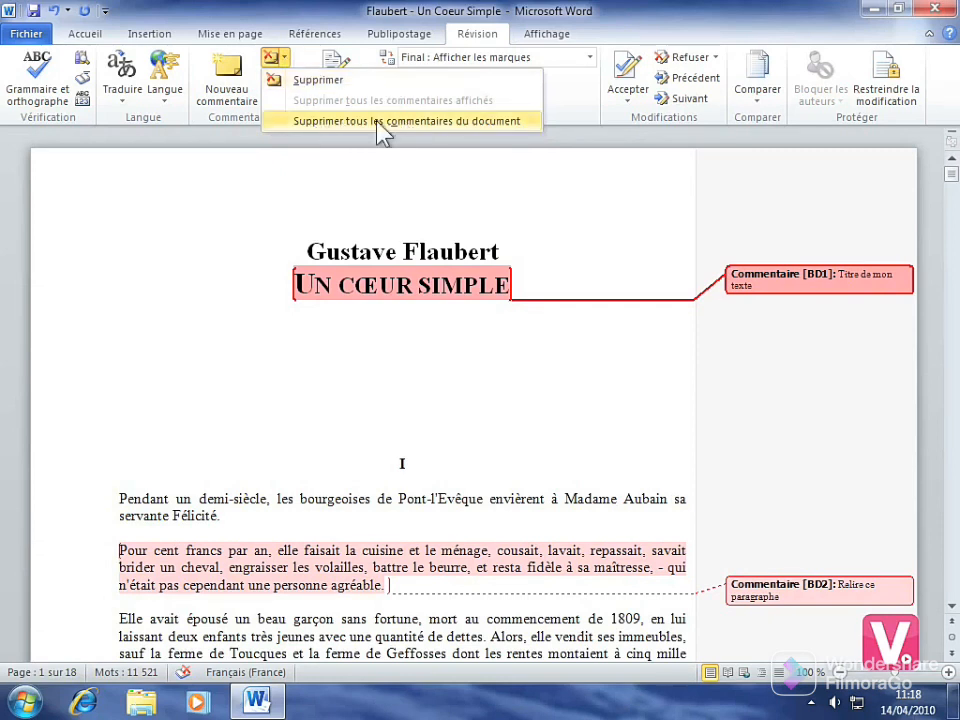
click(340, 121)
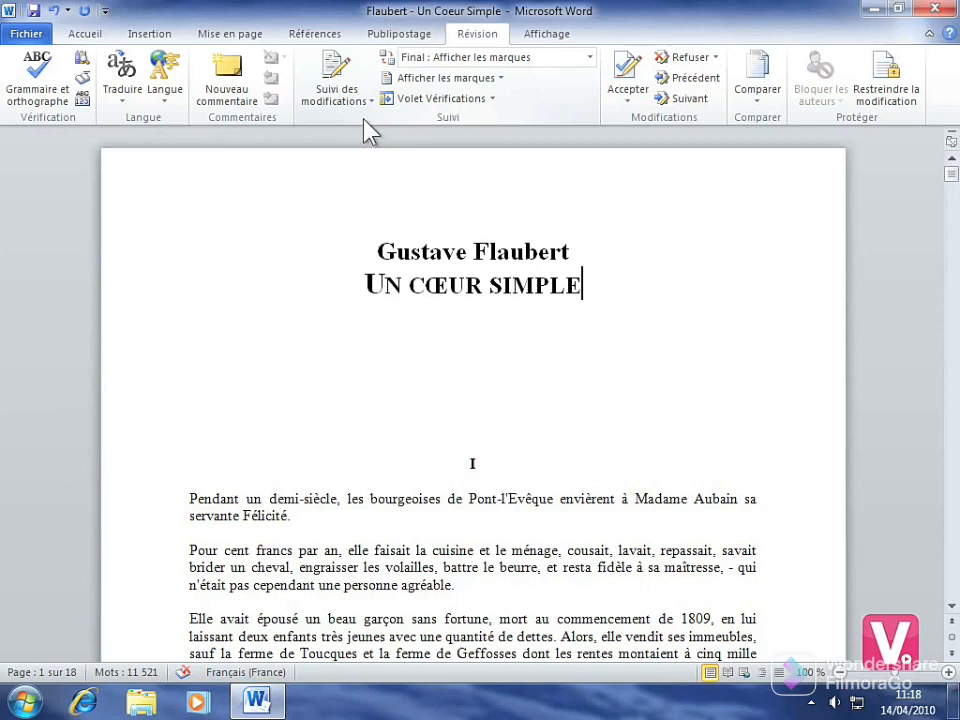
Step: Turn on change tracking and delete the author line "Gustave Flaubert" above the title
click(340, 75)
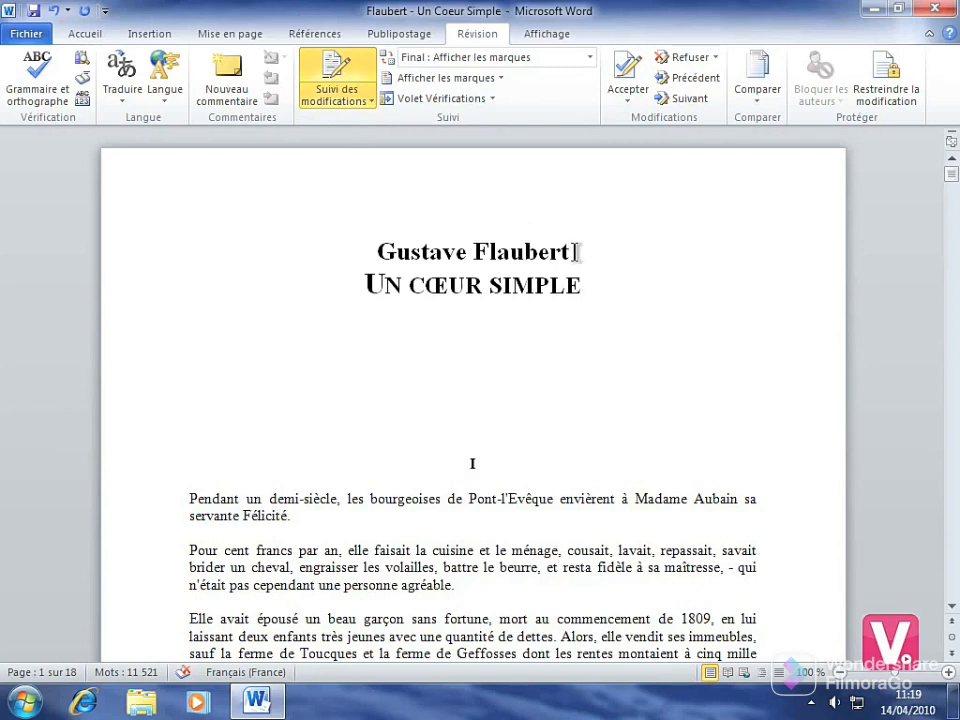
drag(574, 251, 395, 251)
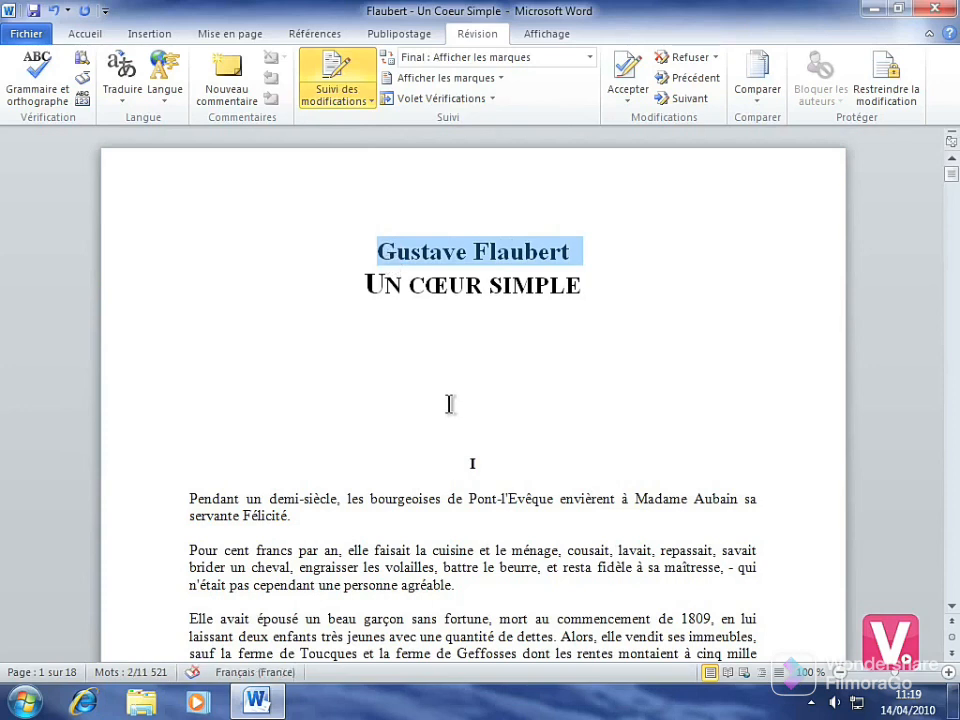
key(Delete)
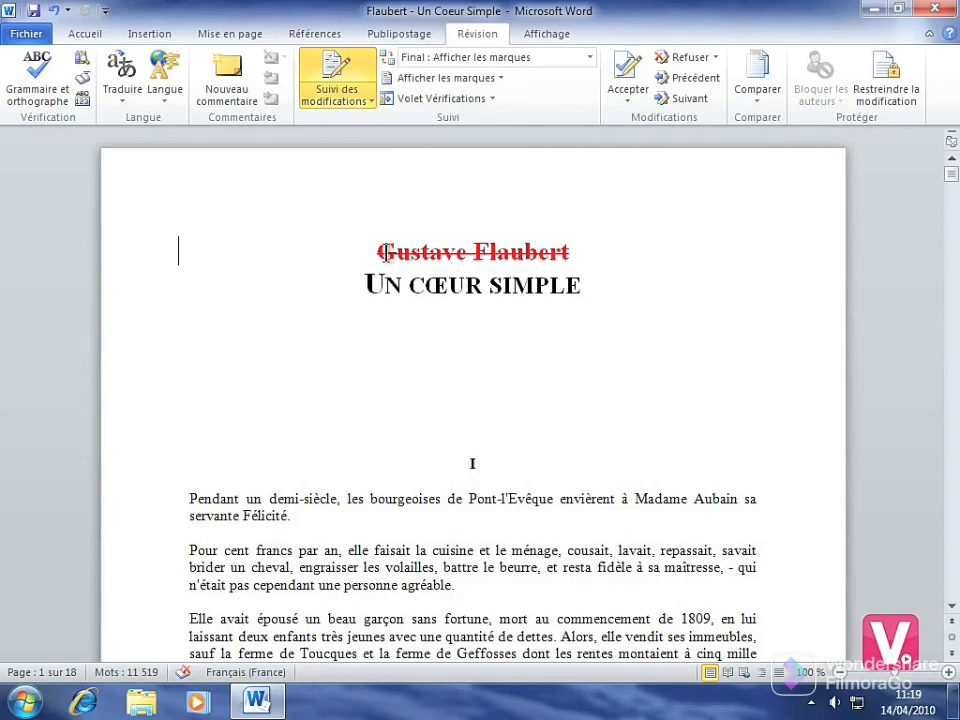
Step: Write "Bonjour" as a tracked insertion in the empty area between the title and chapter heading I
mouse_move(467, 253)
mouse_move(420, 254)
click(447, 376)
text(Bonjou)
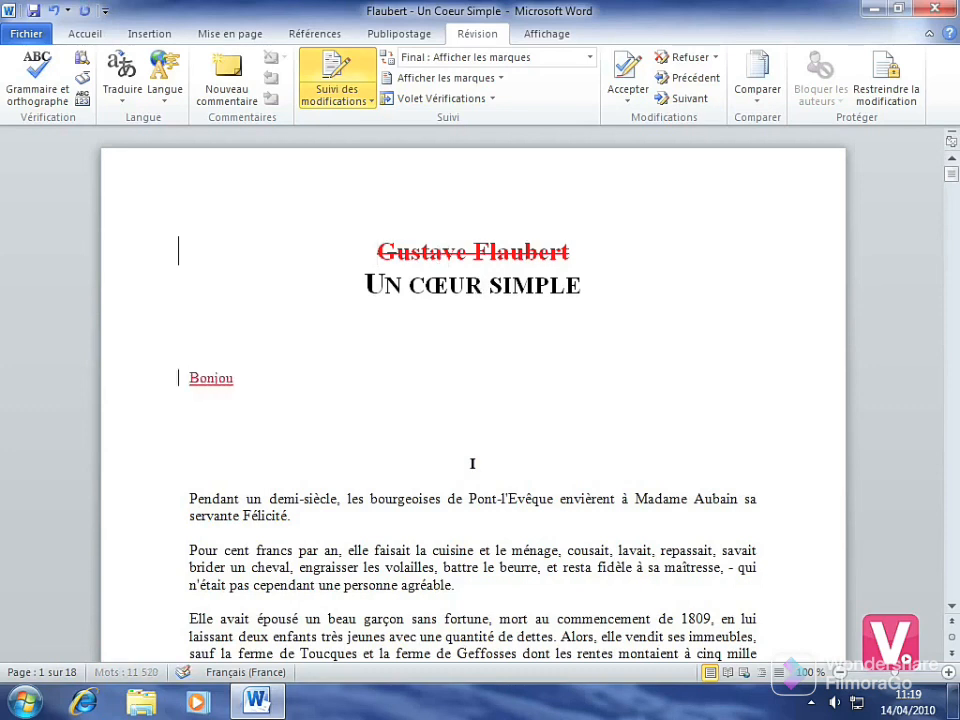
text(r)
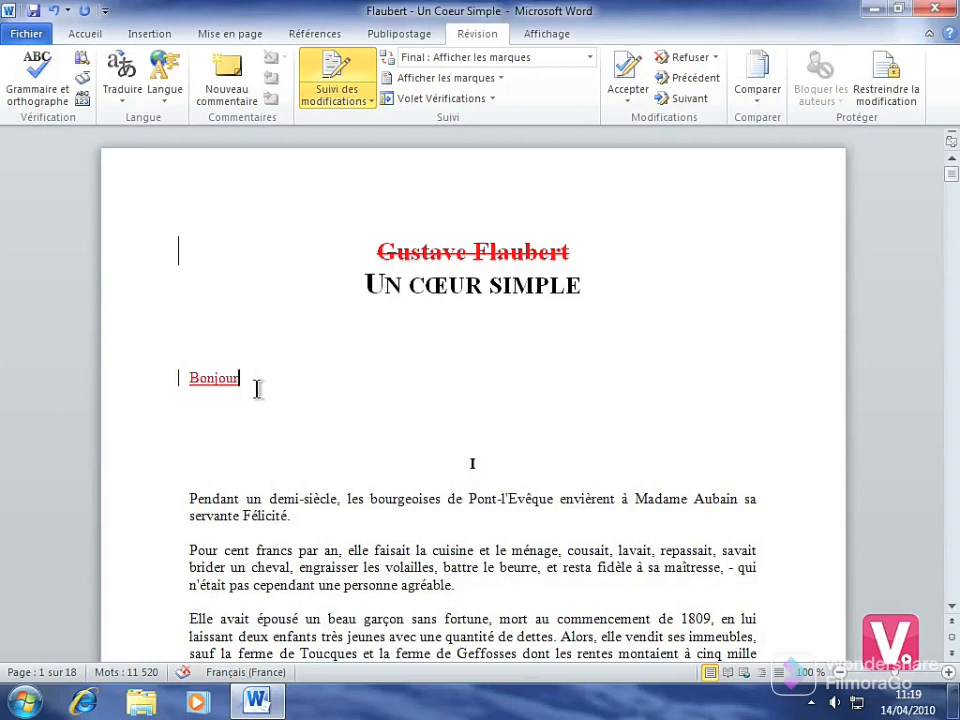
Step: Make the paragraph beginning "Pour cent francs par an" bold and examine its tracked formatting change
click(161, 553)
drag(161, 568, 157, 588)
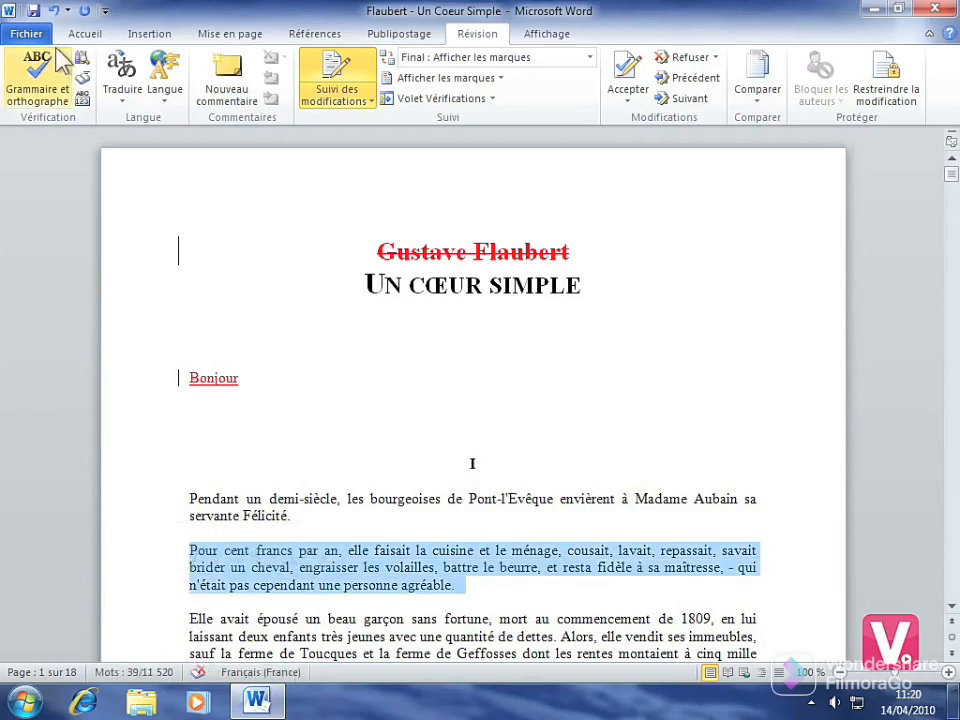
click(85, 36)
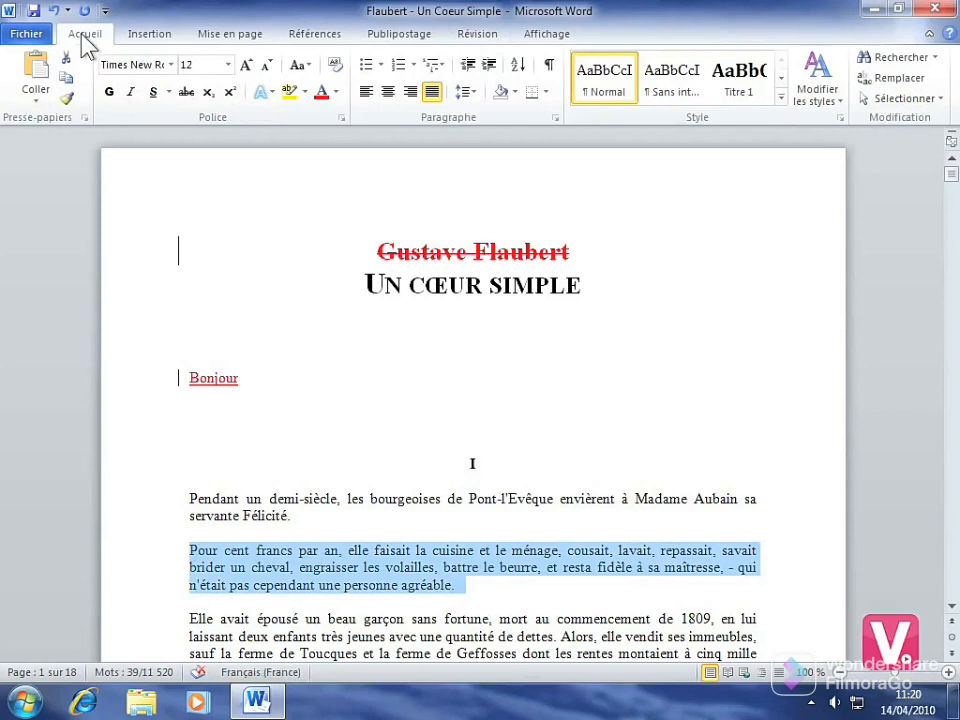
click(110, 92)
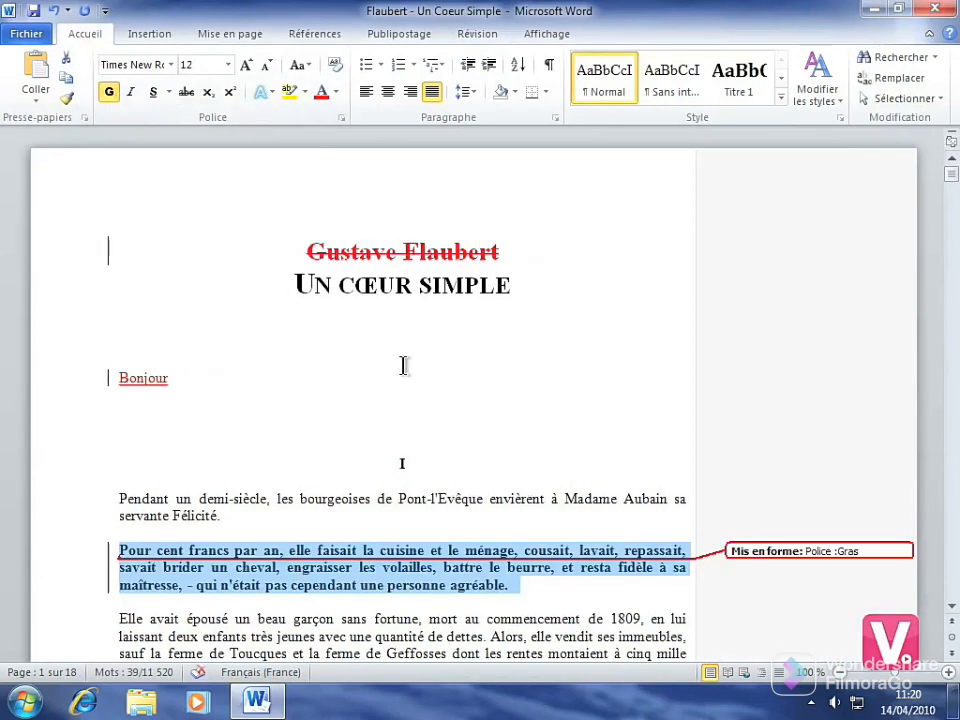
mouse_move(507, 568)
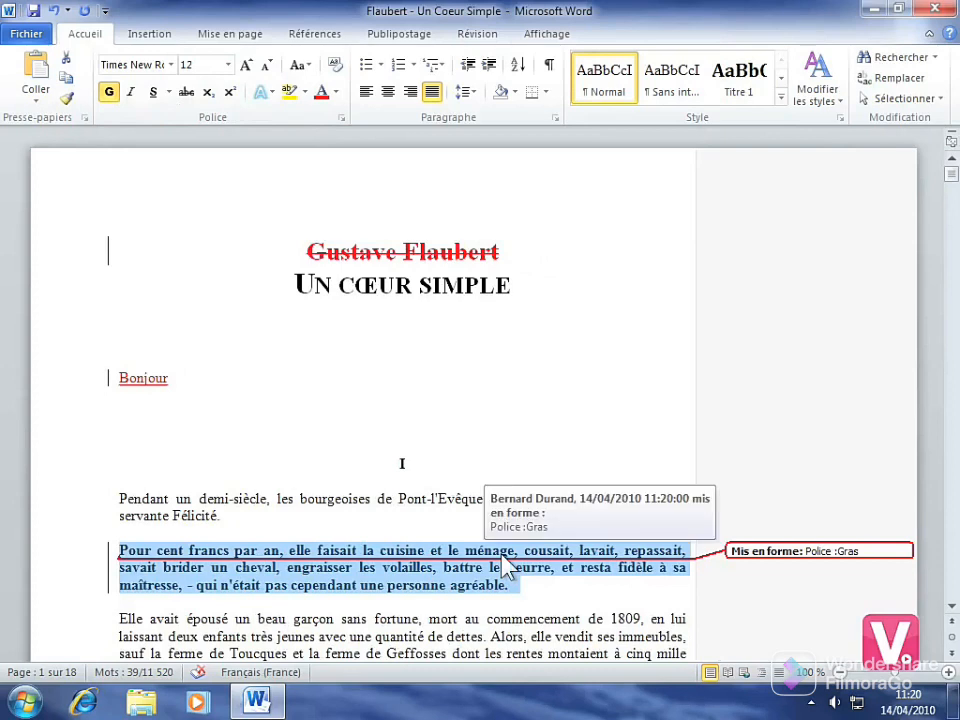
mouse_move(768, 570)
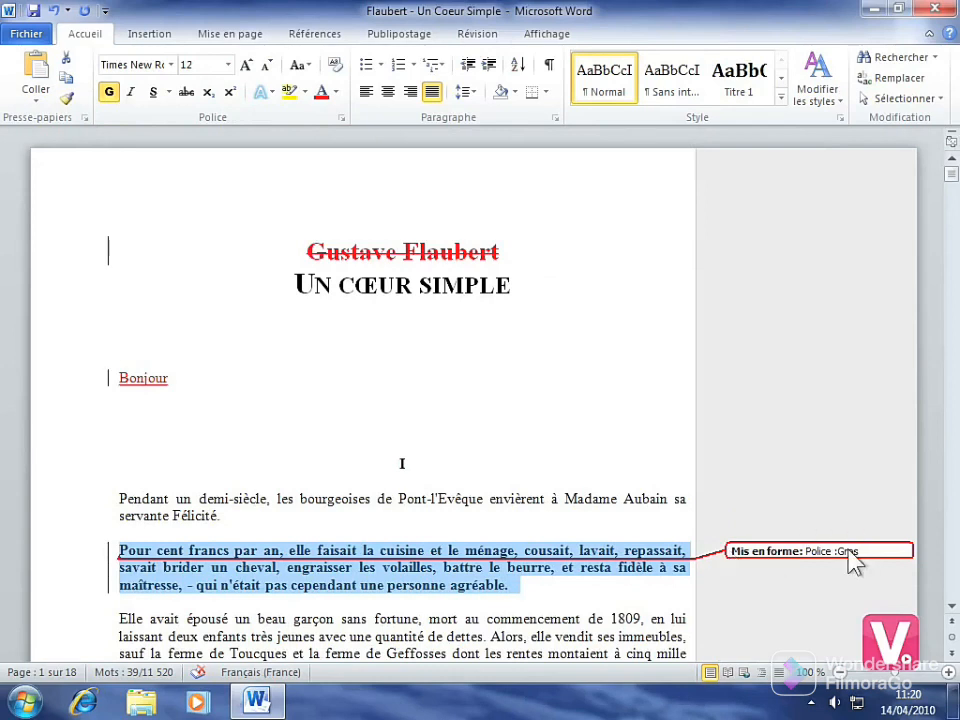
mouse_move(853, 561)
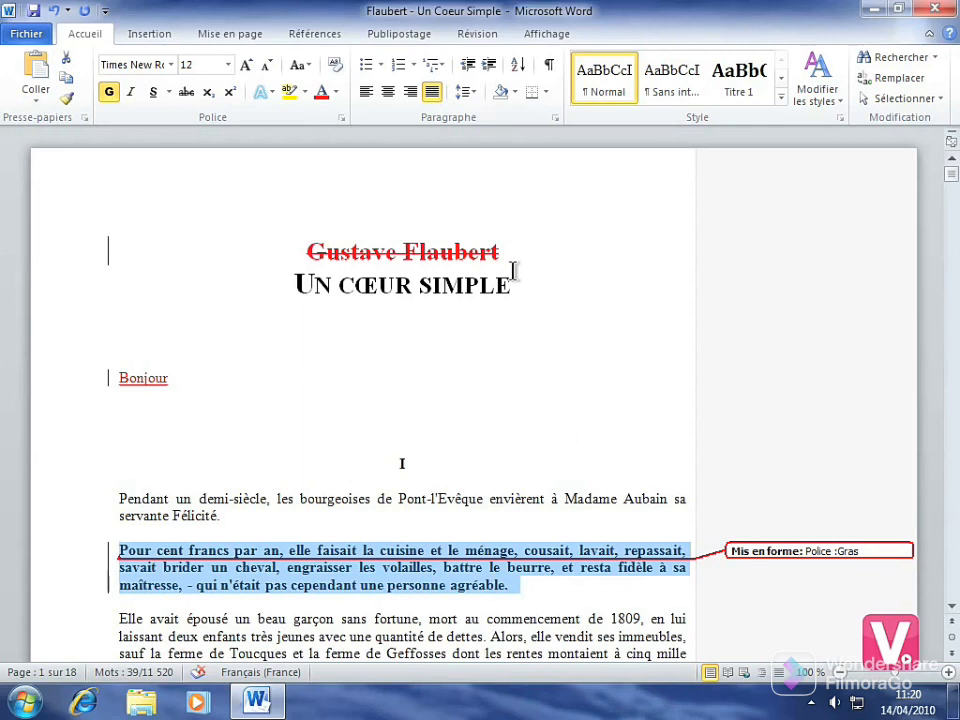
Step: Turn off change tracking and examine the summary of all tracked revisions, closing it when finished
click(479, 38)
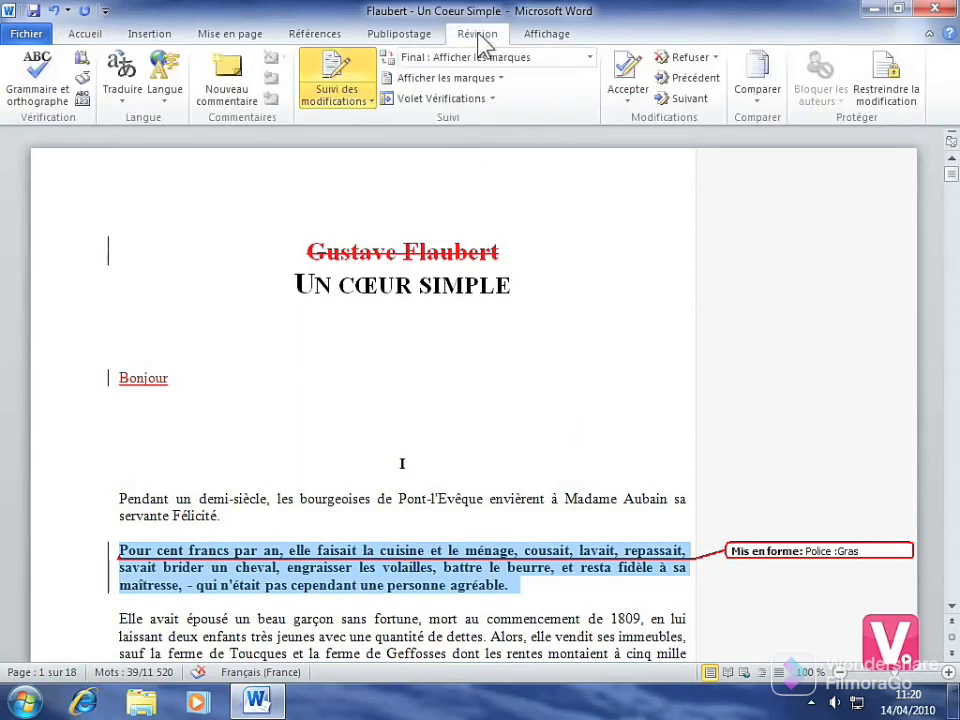
click(430, 100)
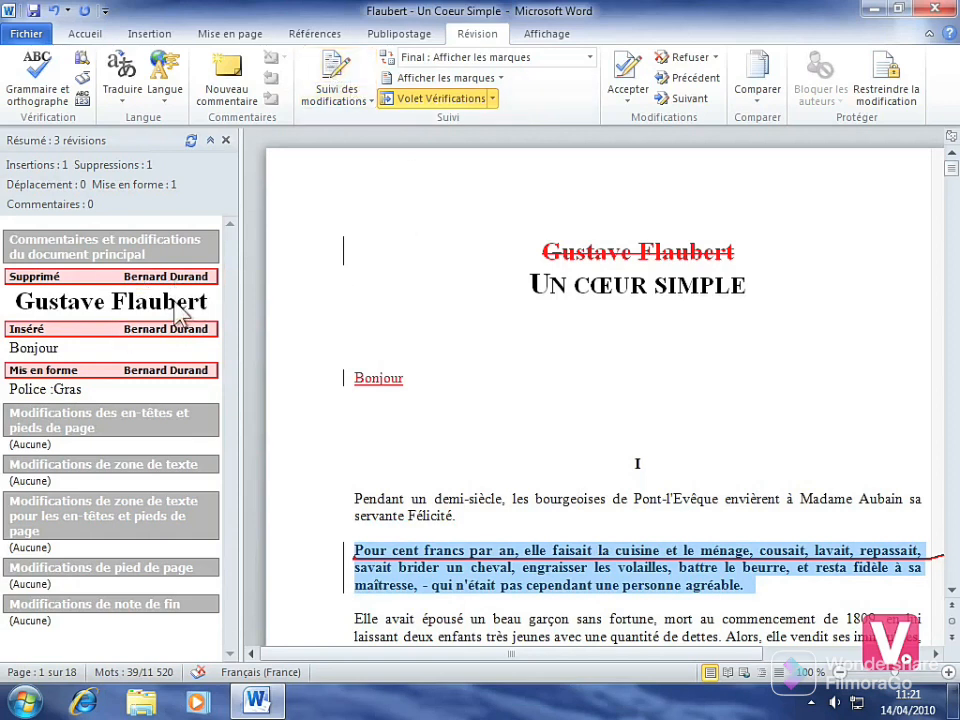
click(227, 141)
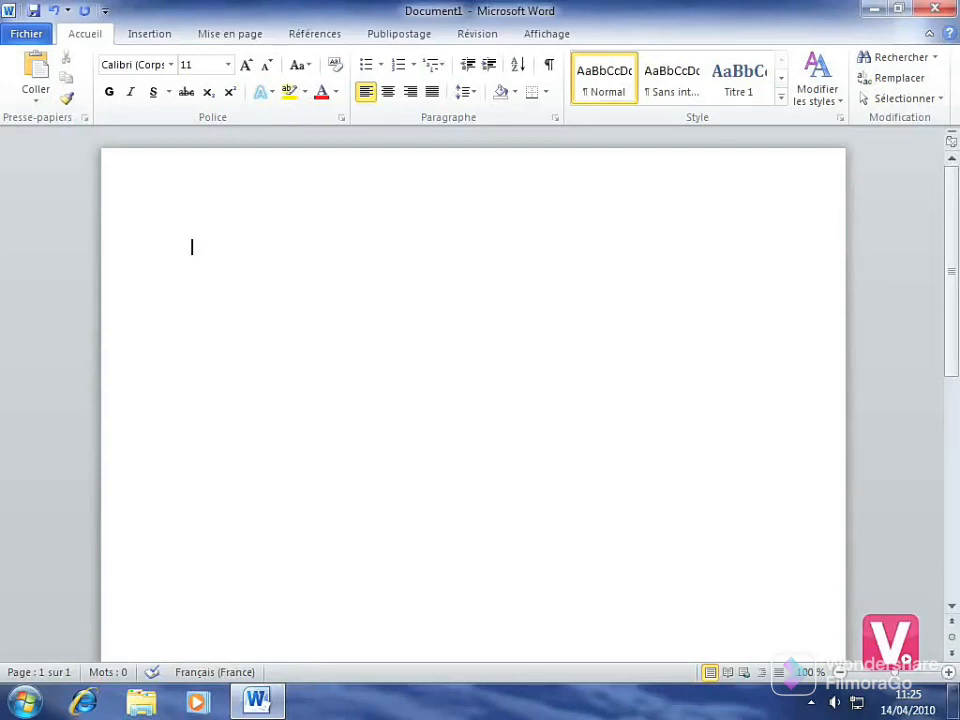
Step: Start a comparison of two document versions, choosing "Flaubert - Un Coeur Simple" from the desktop as the original document
click(477, 38)
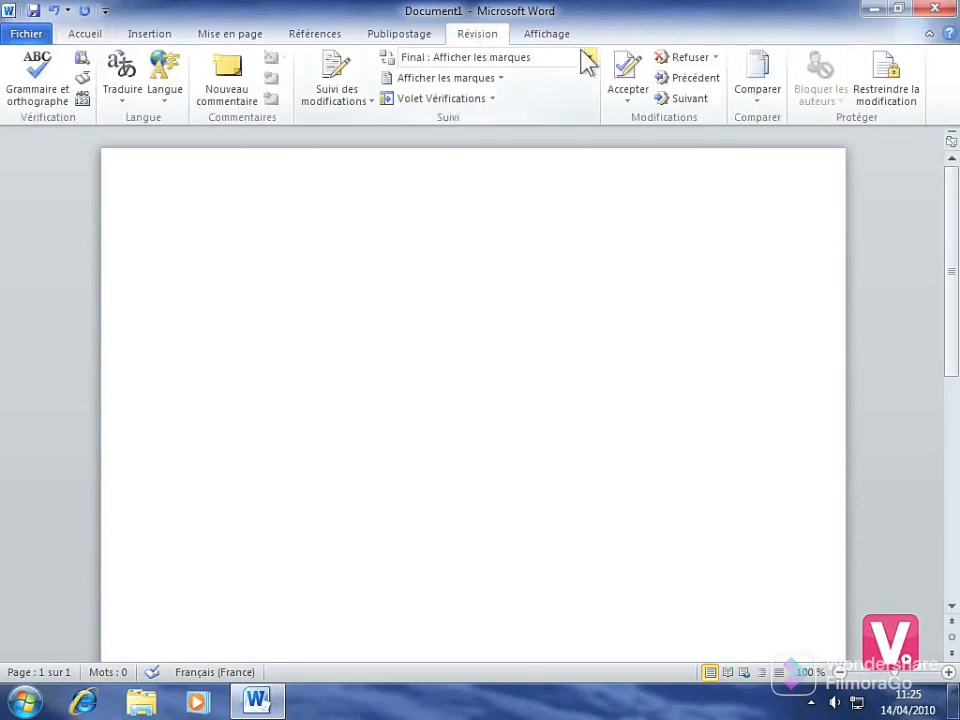
click(760, 95)
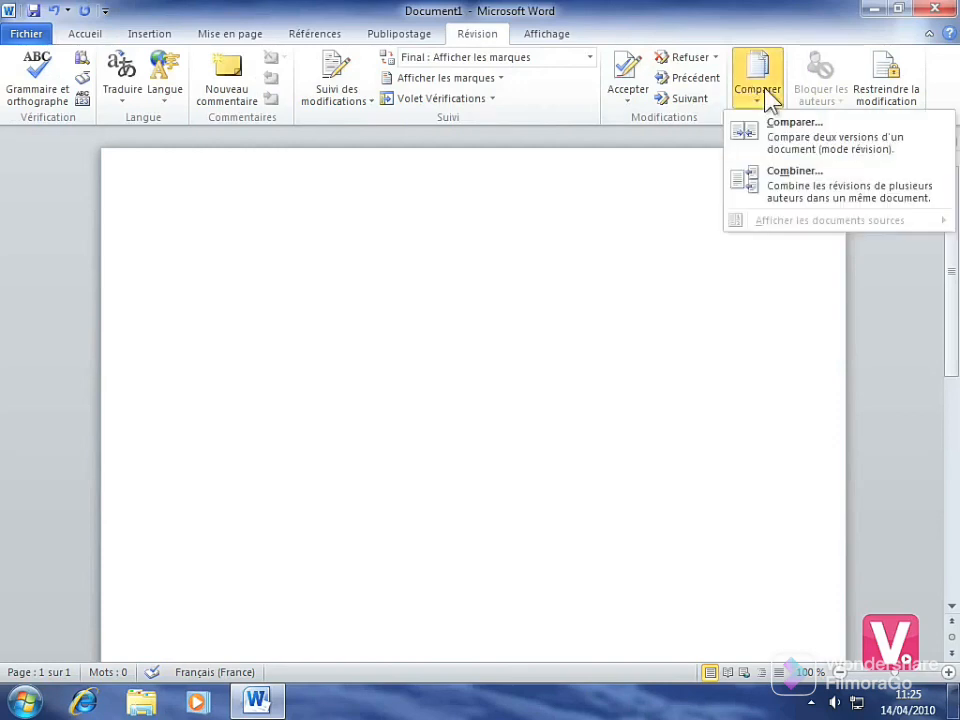
click(805, 145)
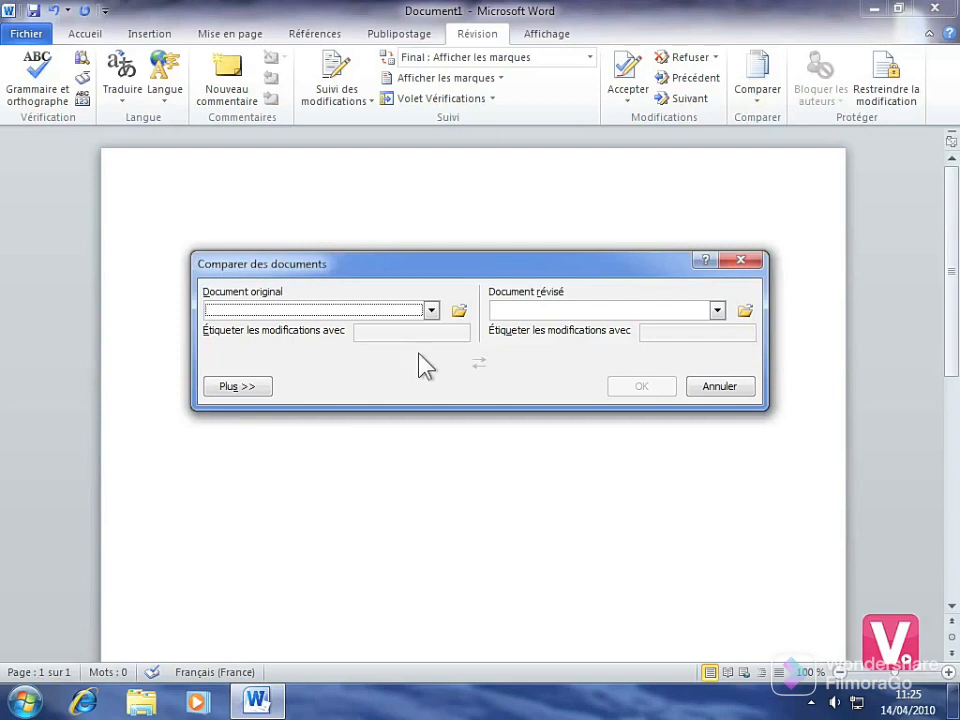
click(431, 311)
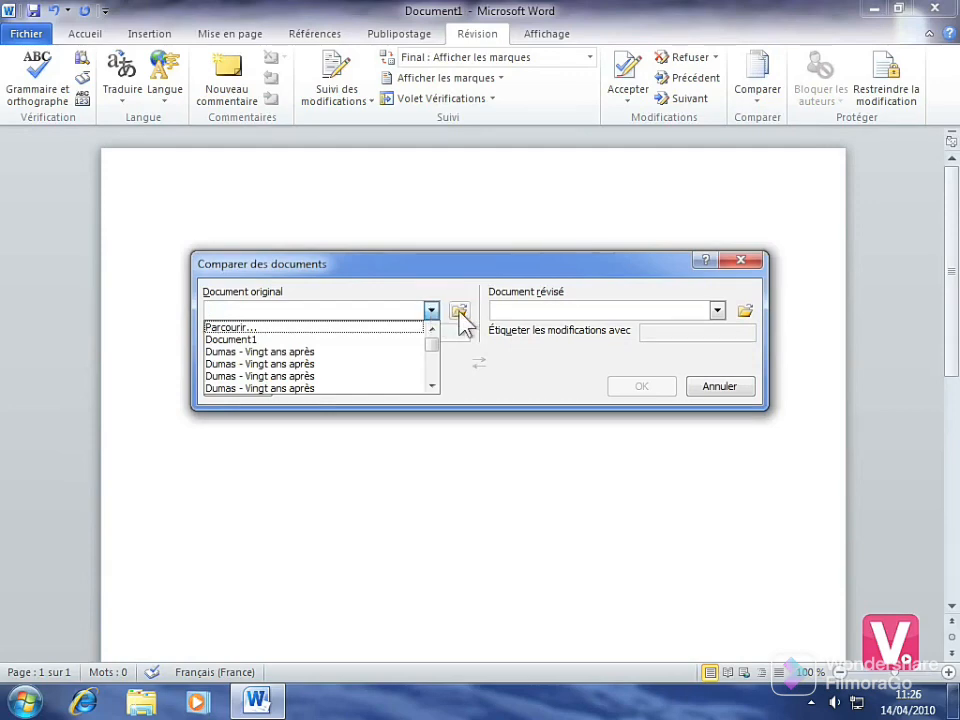
click(459, 312)
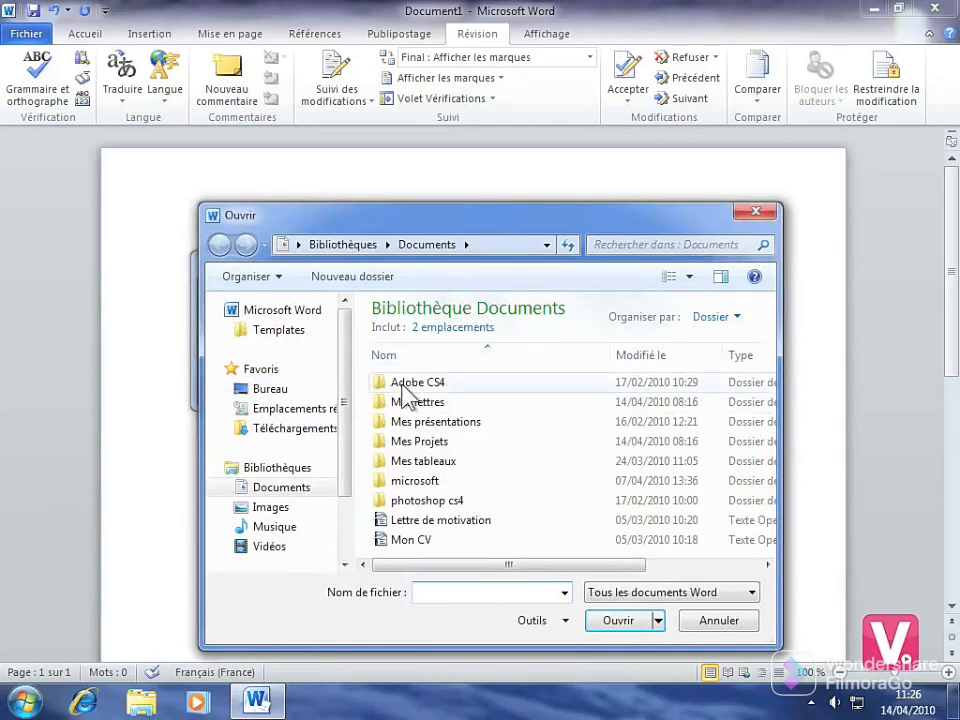
click(272, 396)
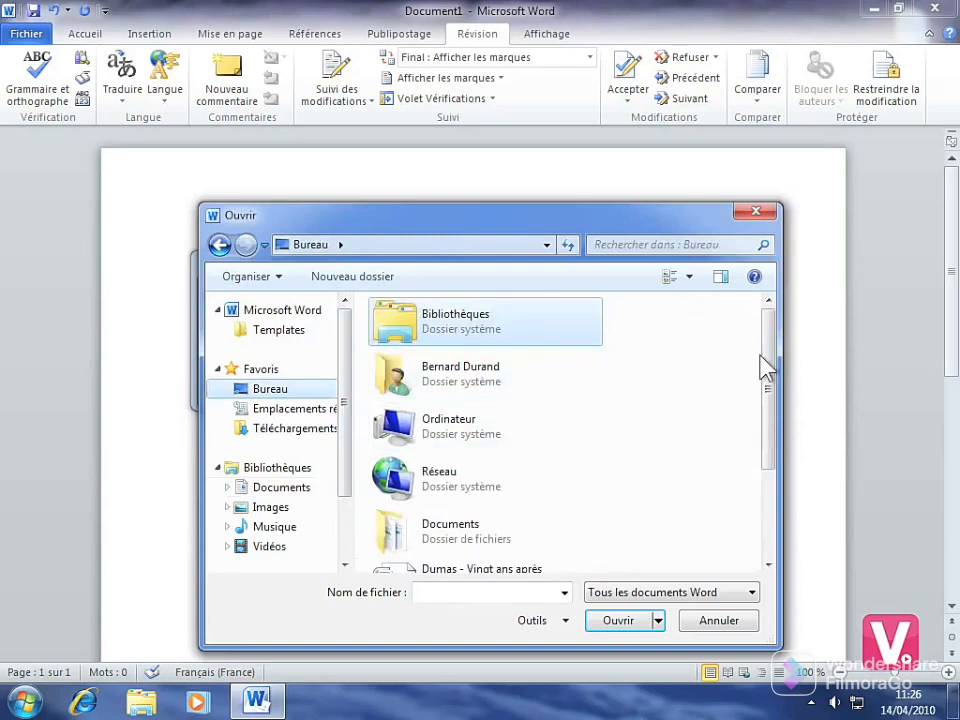
drag(769, 366, 769, 458)
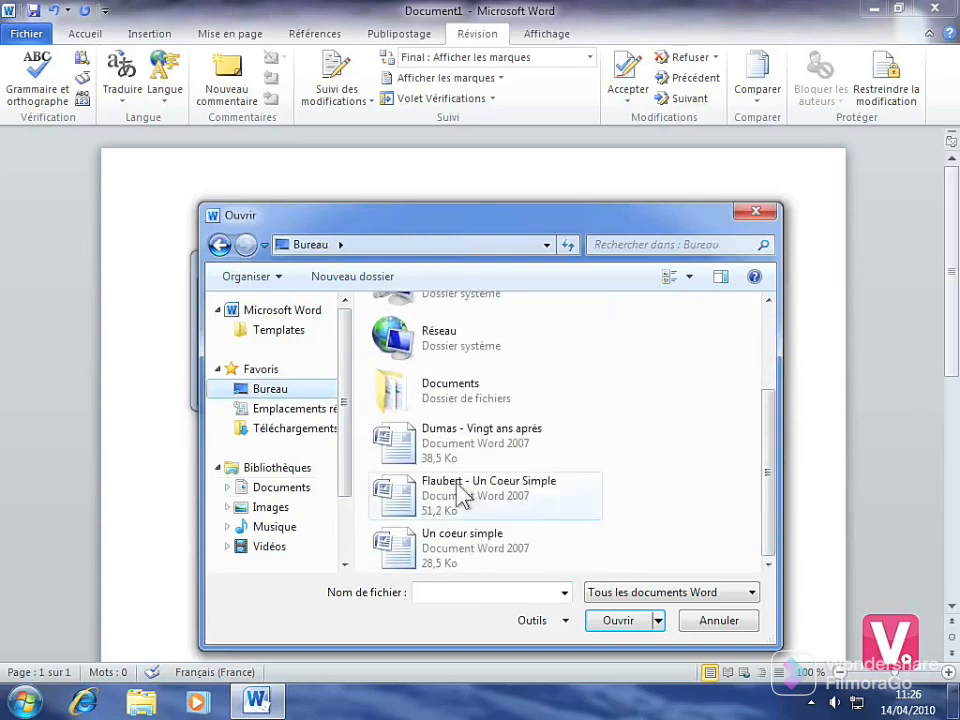
click(488, 506)
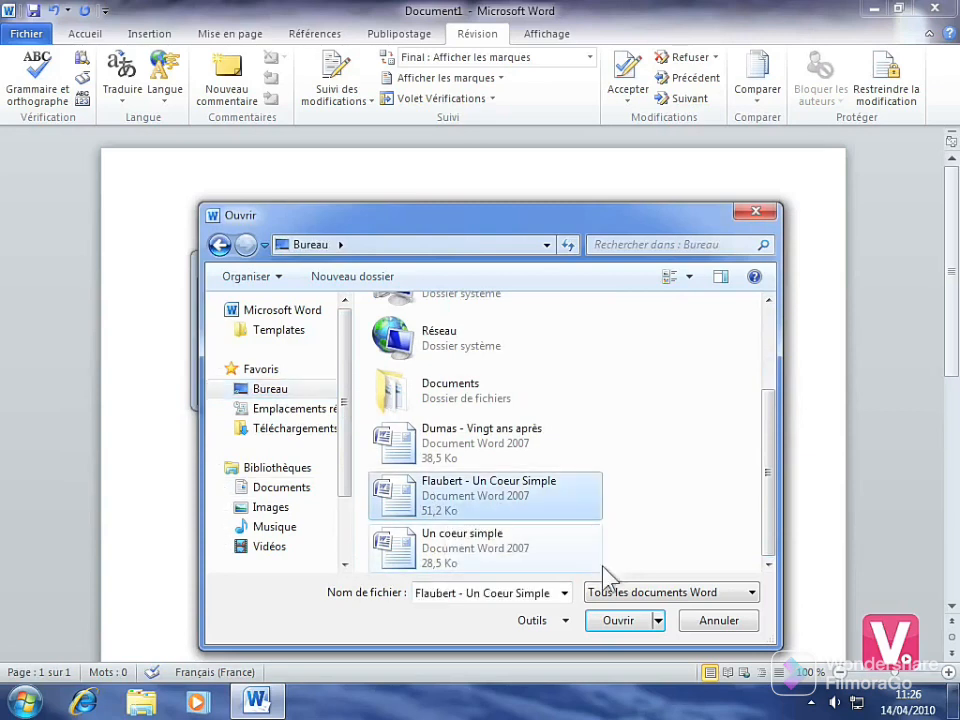
click(612, 621)
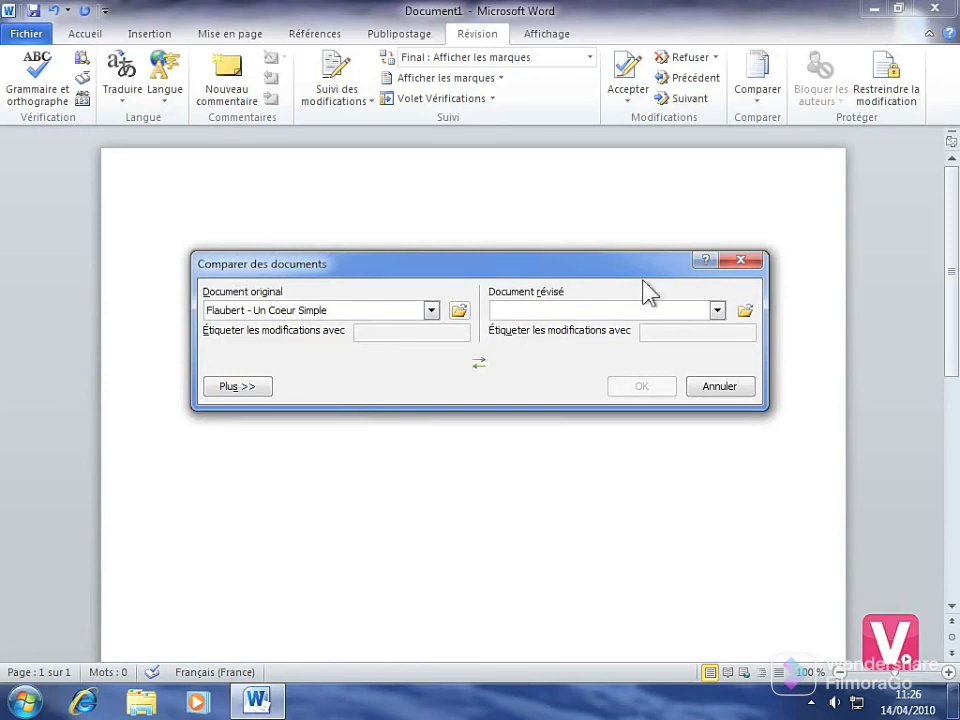
Step: Choose "Un coeur simple" from the desktop as the revised document and run the comparison
click(746, 314)
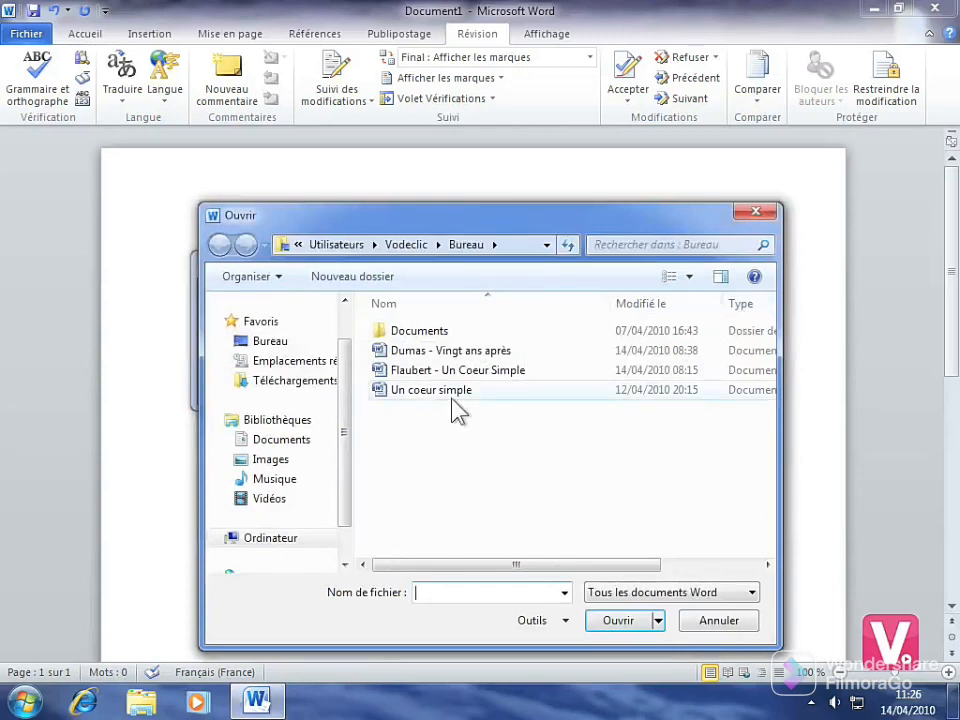
click(408, 386)
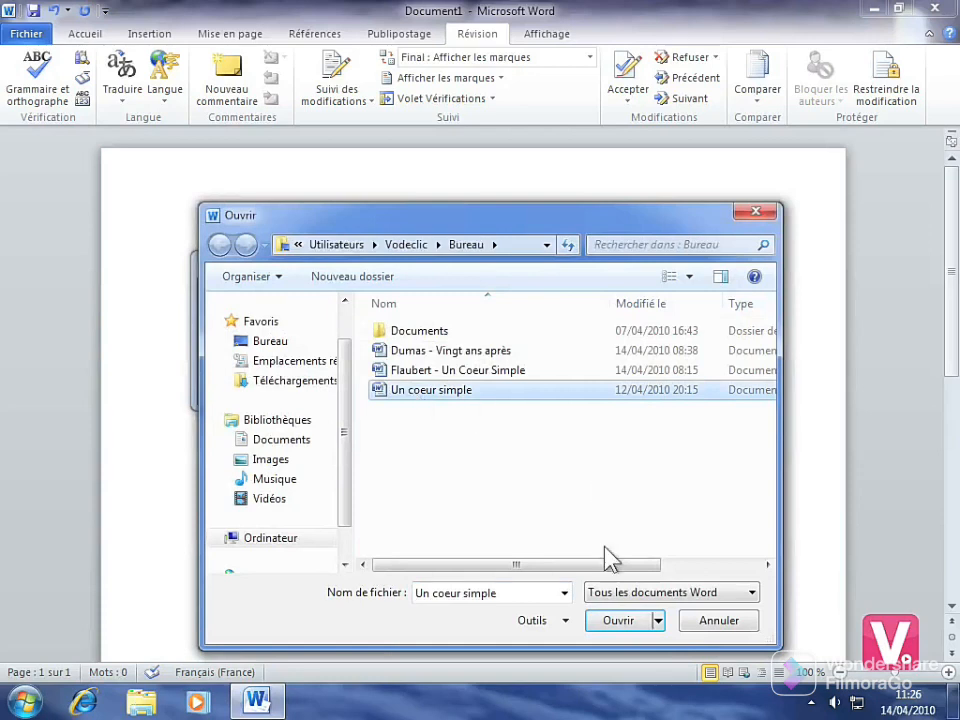
click(615, 621)
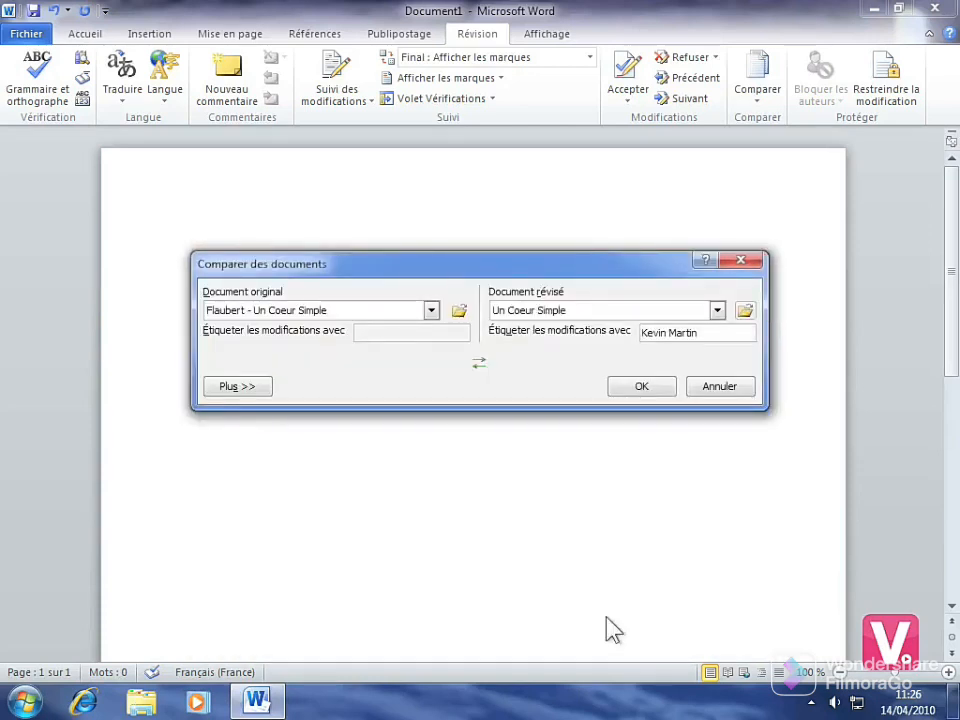
click(641, 388)
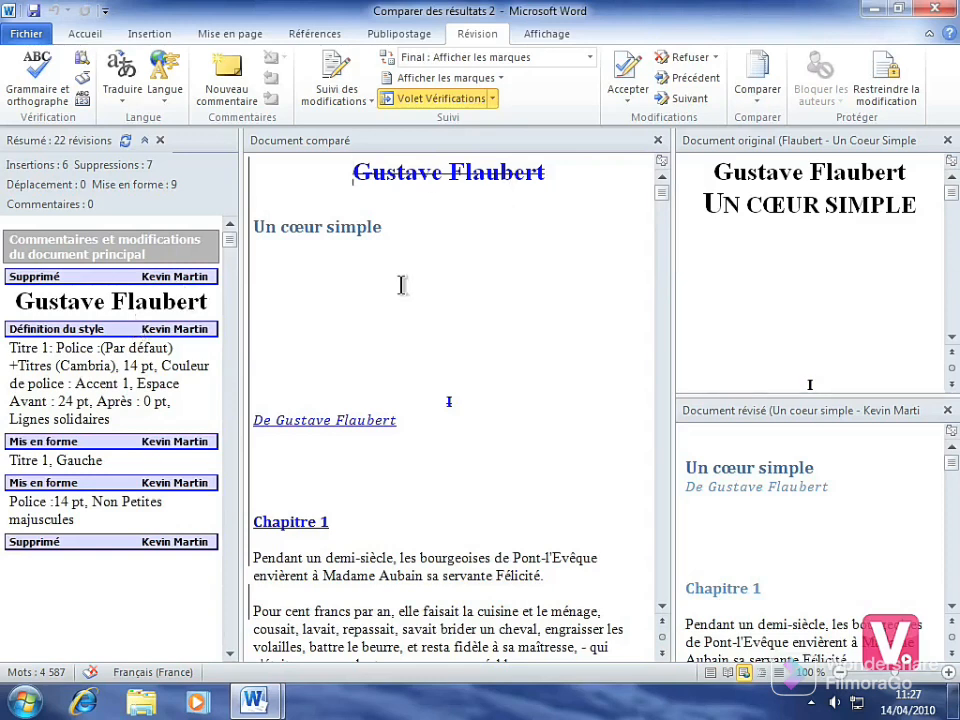
Step: Examine the marked differences between the original and revised texts, and close the comparison result without saving it
mouse_move(355, 174)
mouse_move(320, 420)
mouse_move(302, 527)
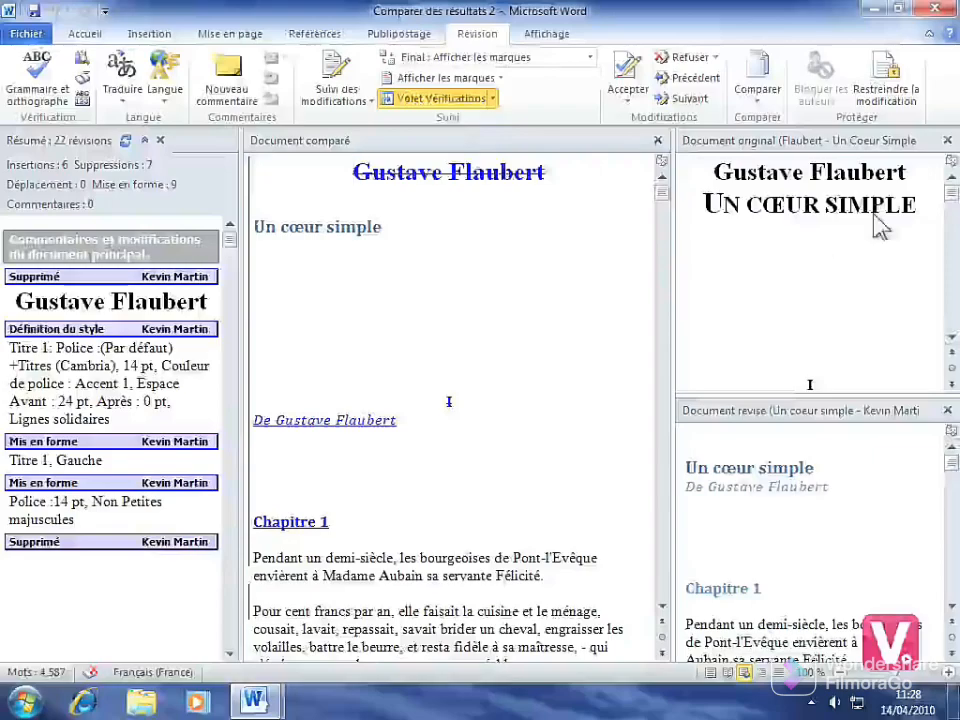
scroll(951, 205, down, 20)
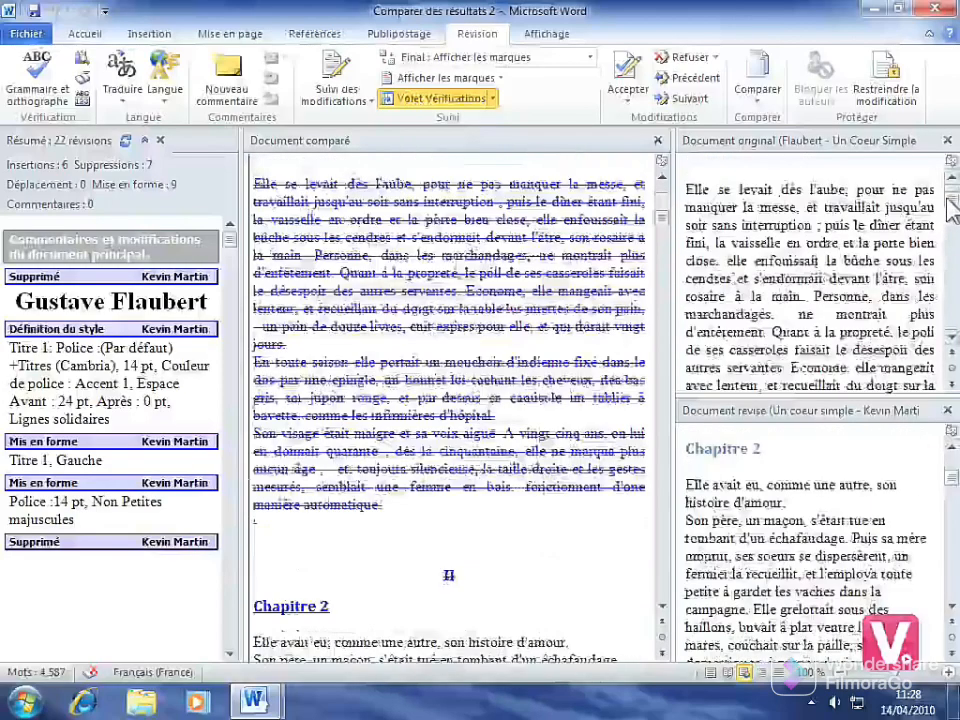
scroll(951, 203, up, 13)
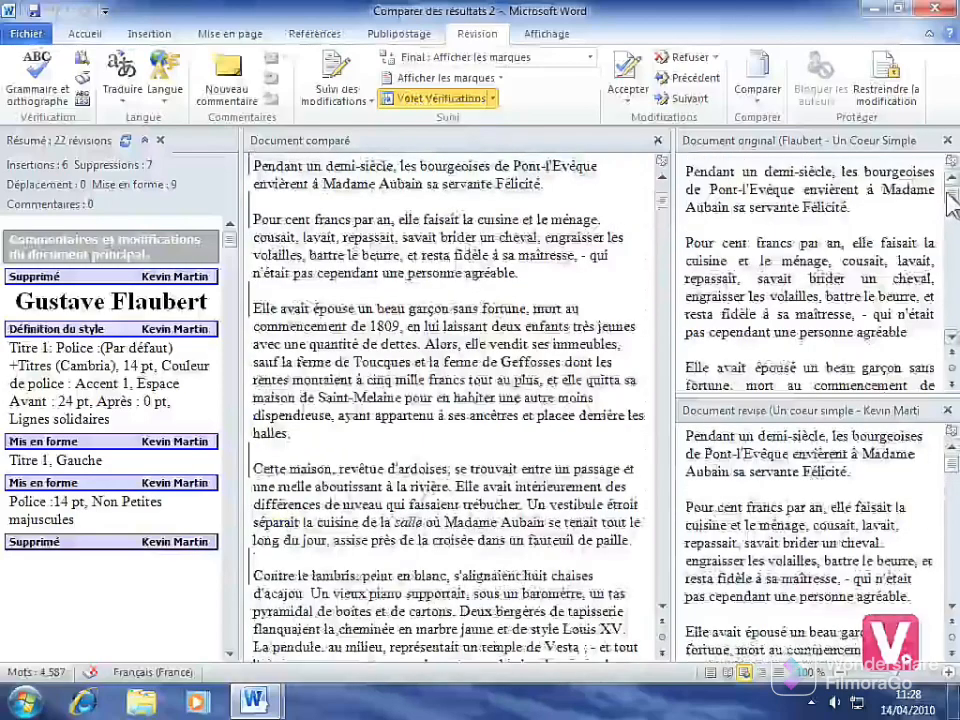
scroll(951, 203, down, 20)
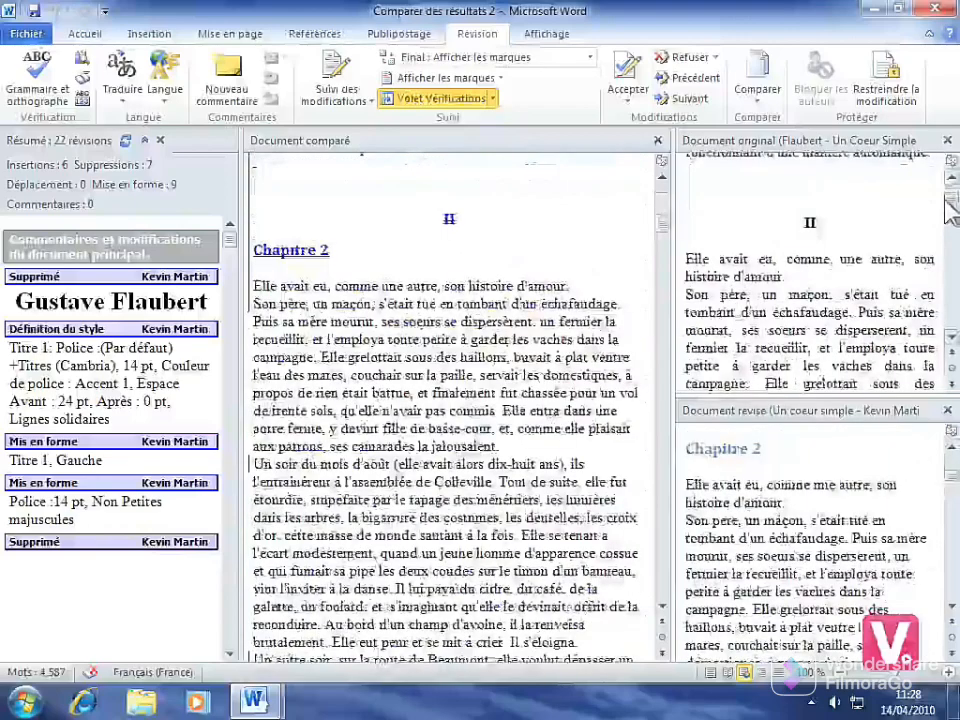
scroll(951, 205, down, 8)
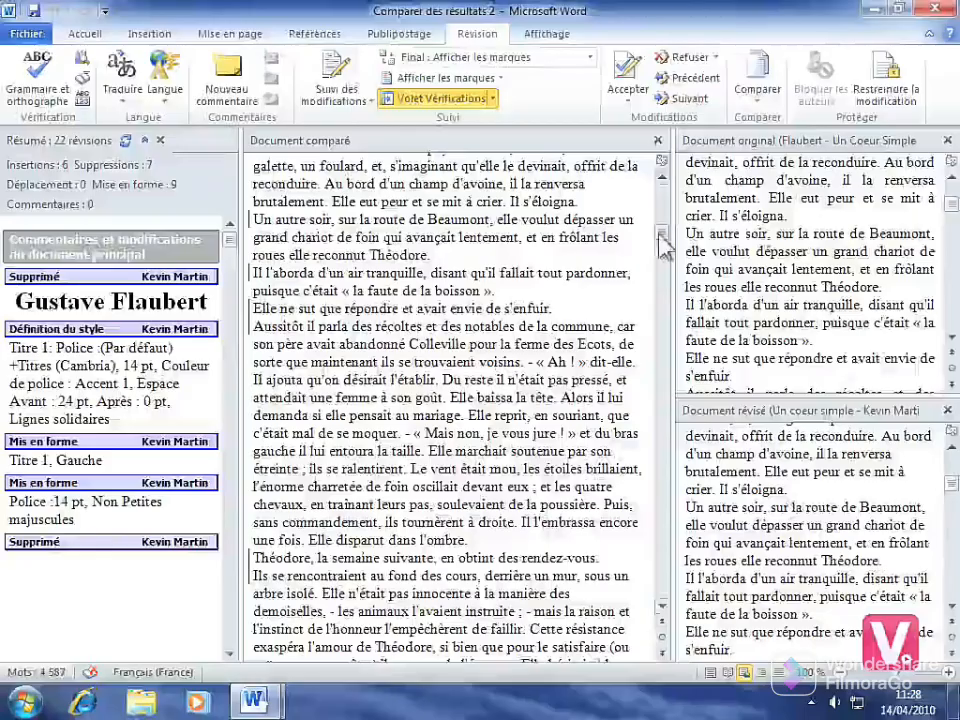
mouse_move(657, 236)
mouse_down()
mouse_move(656, 258)
mouse_move(656, 244)
mouse_up()
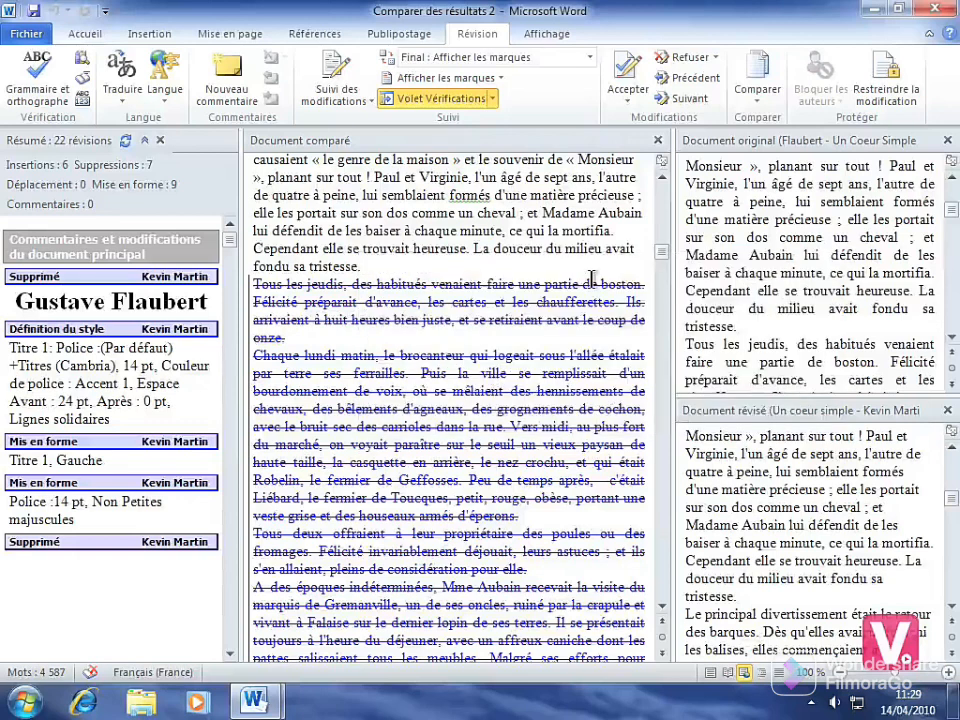
click(937, 14)
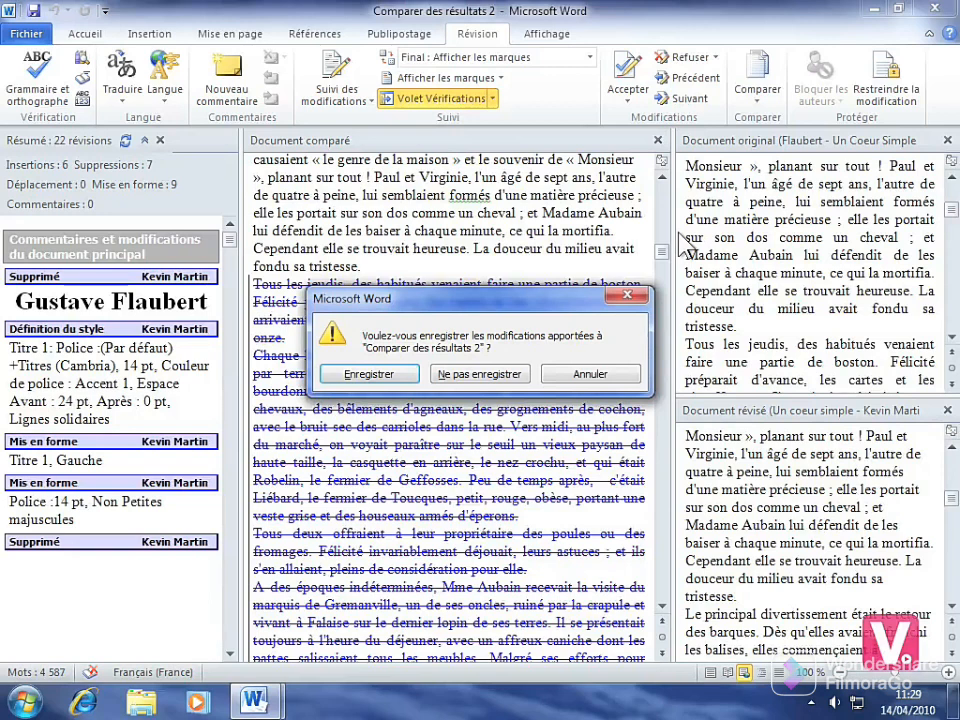
click(487, 386)
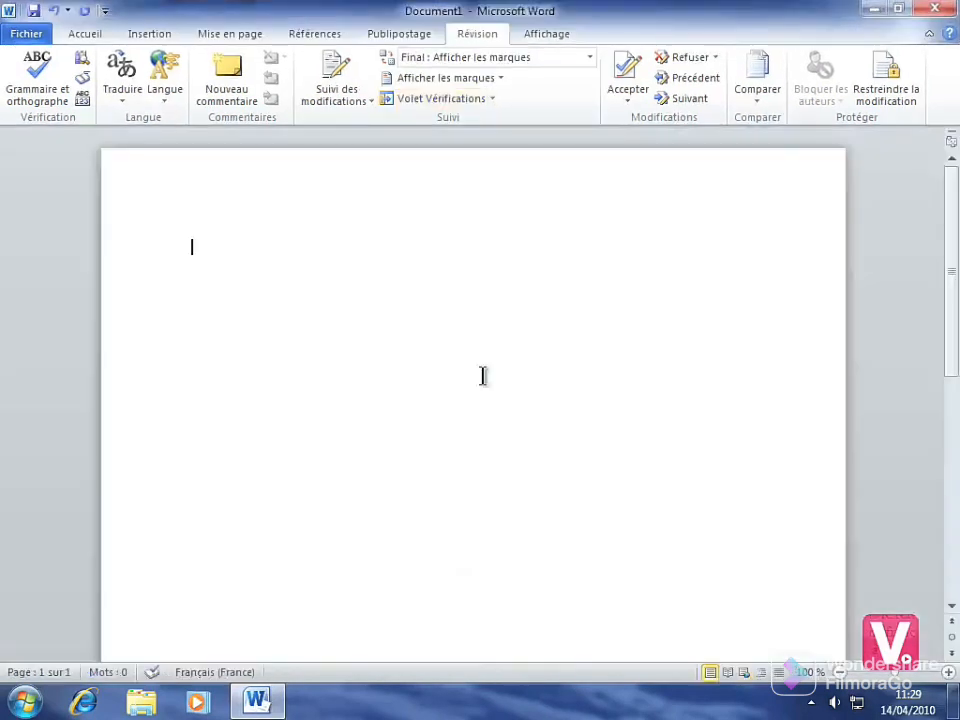